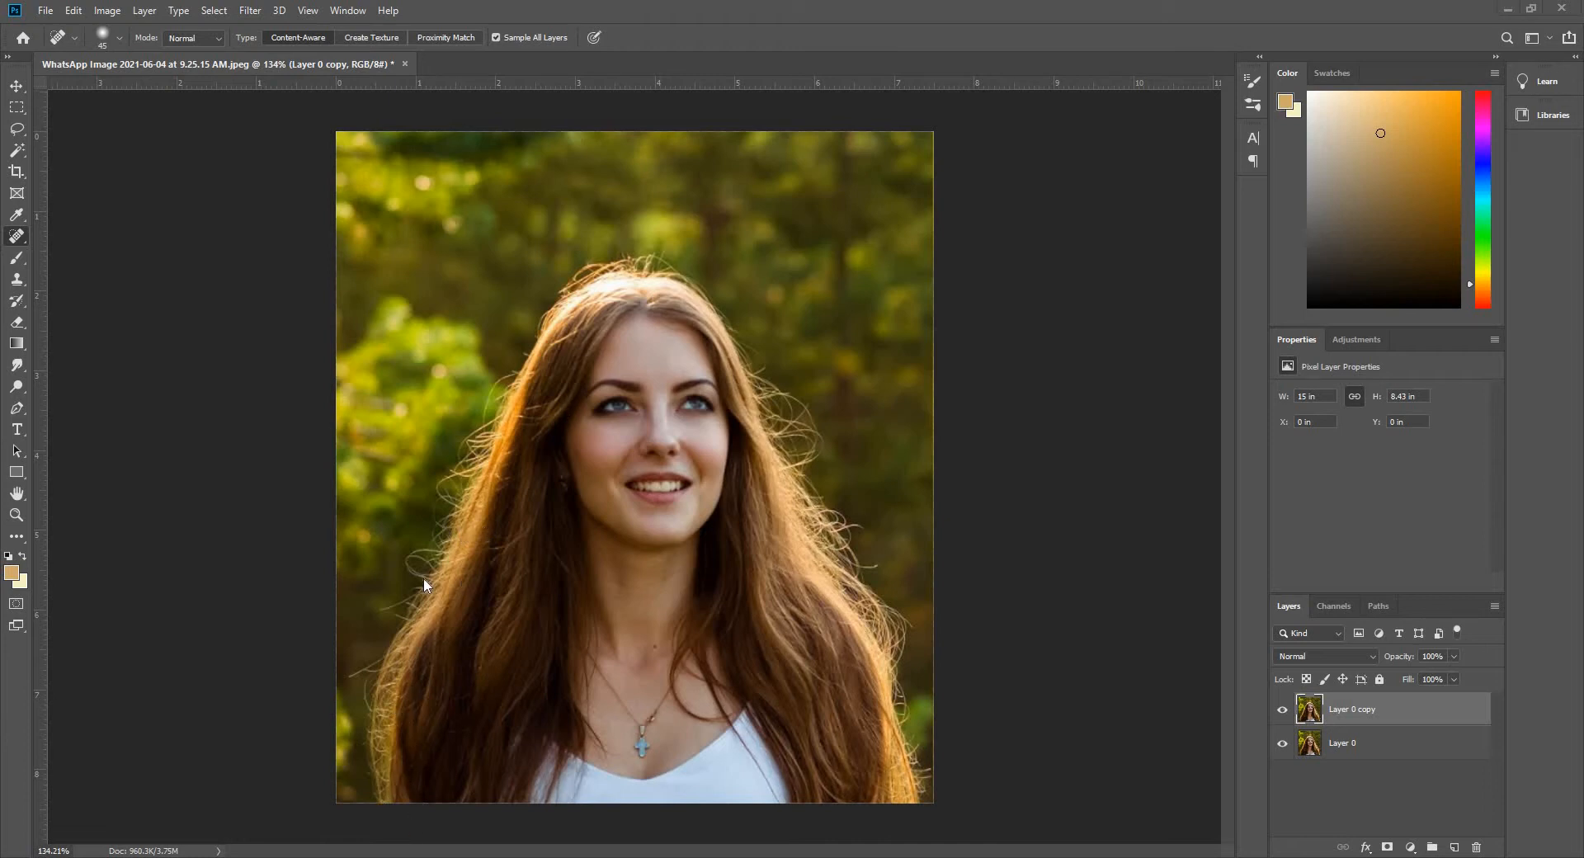
{"action": "scroll", "coordinate": [512, 412], "scroll_direction": "up", "scroll_amount": 3}
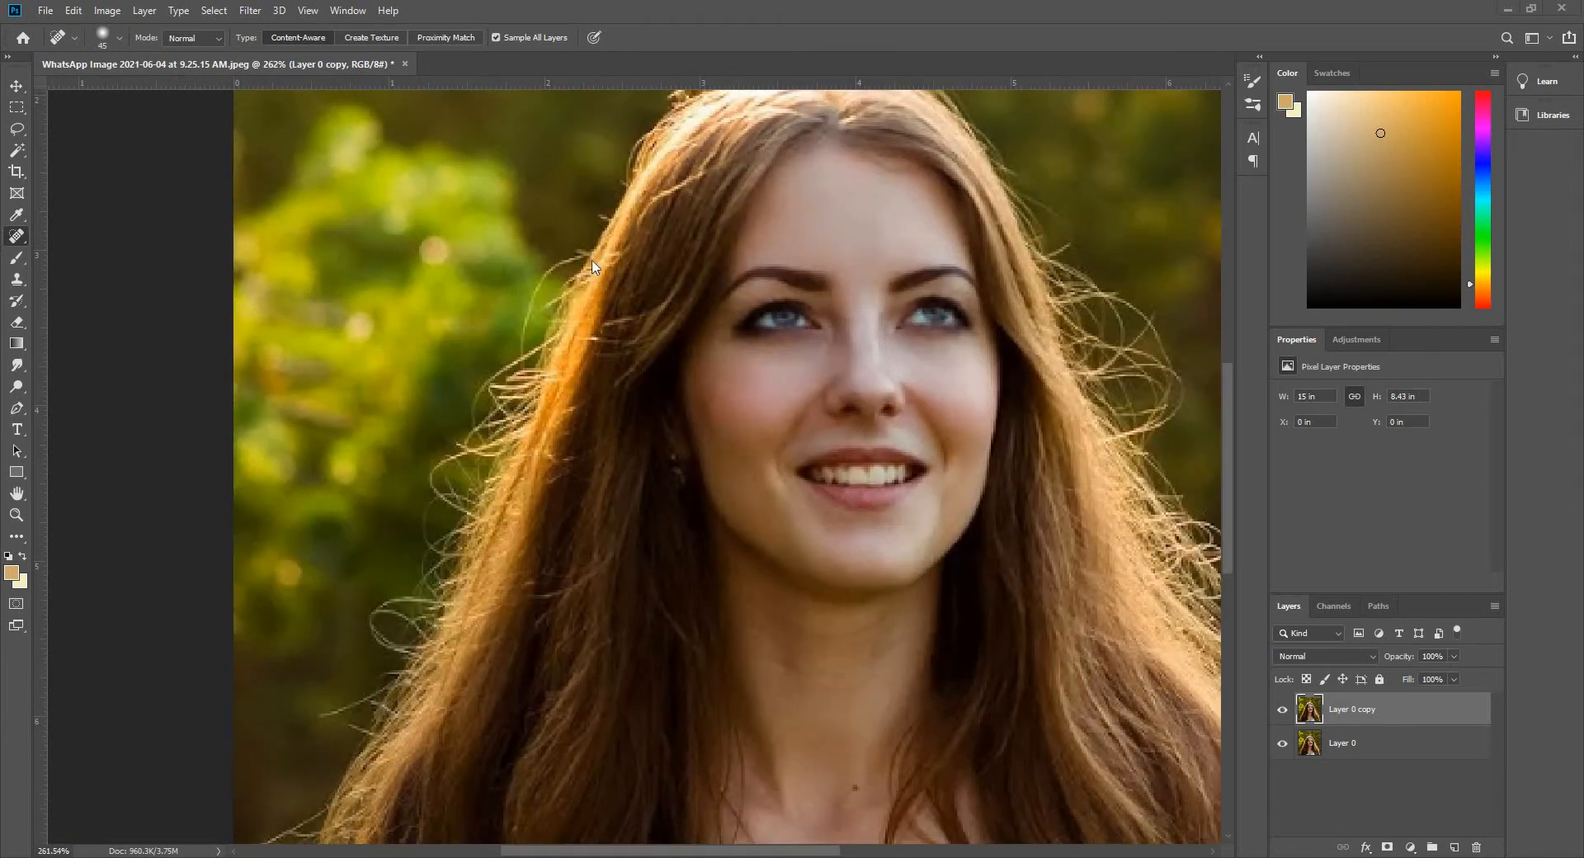
{"action": "scroll", "coordinate": [935, 354], "scroll_direction": "down", "scroll_amount": 2}
{"action": "scroll", "coordinate": [1021, 320], "scroll_direction": "down", "scroll_amount": 2}
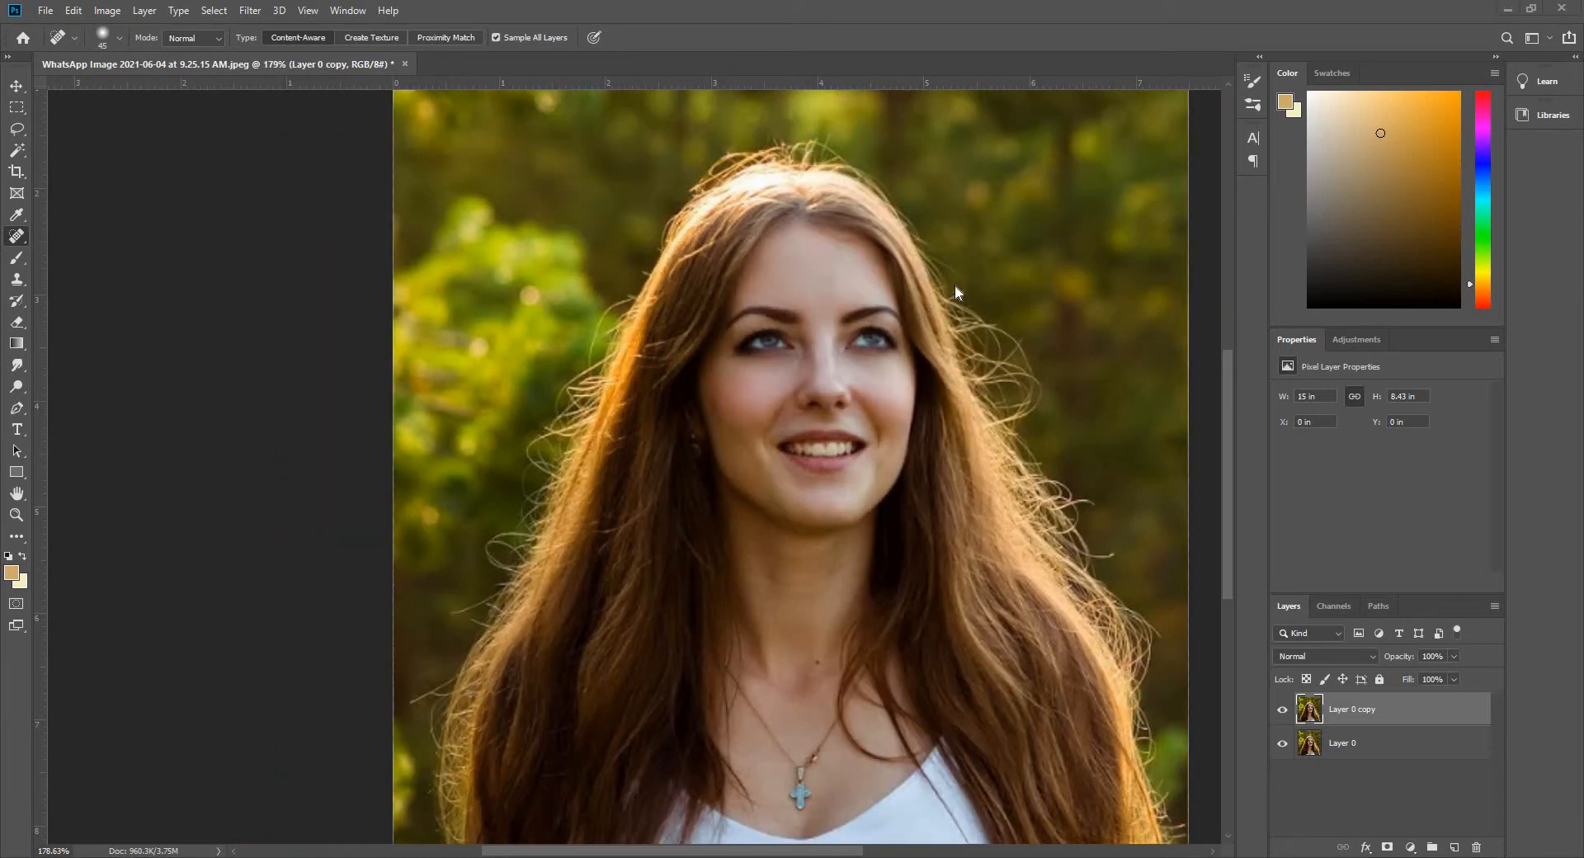
{"action": "scroll", "coordinate": [456, 743], "scroll_direction": "down", "scroll_amount": 1}
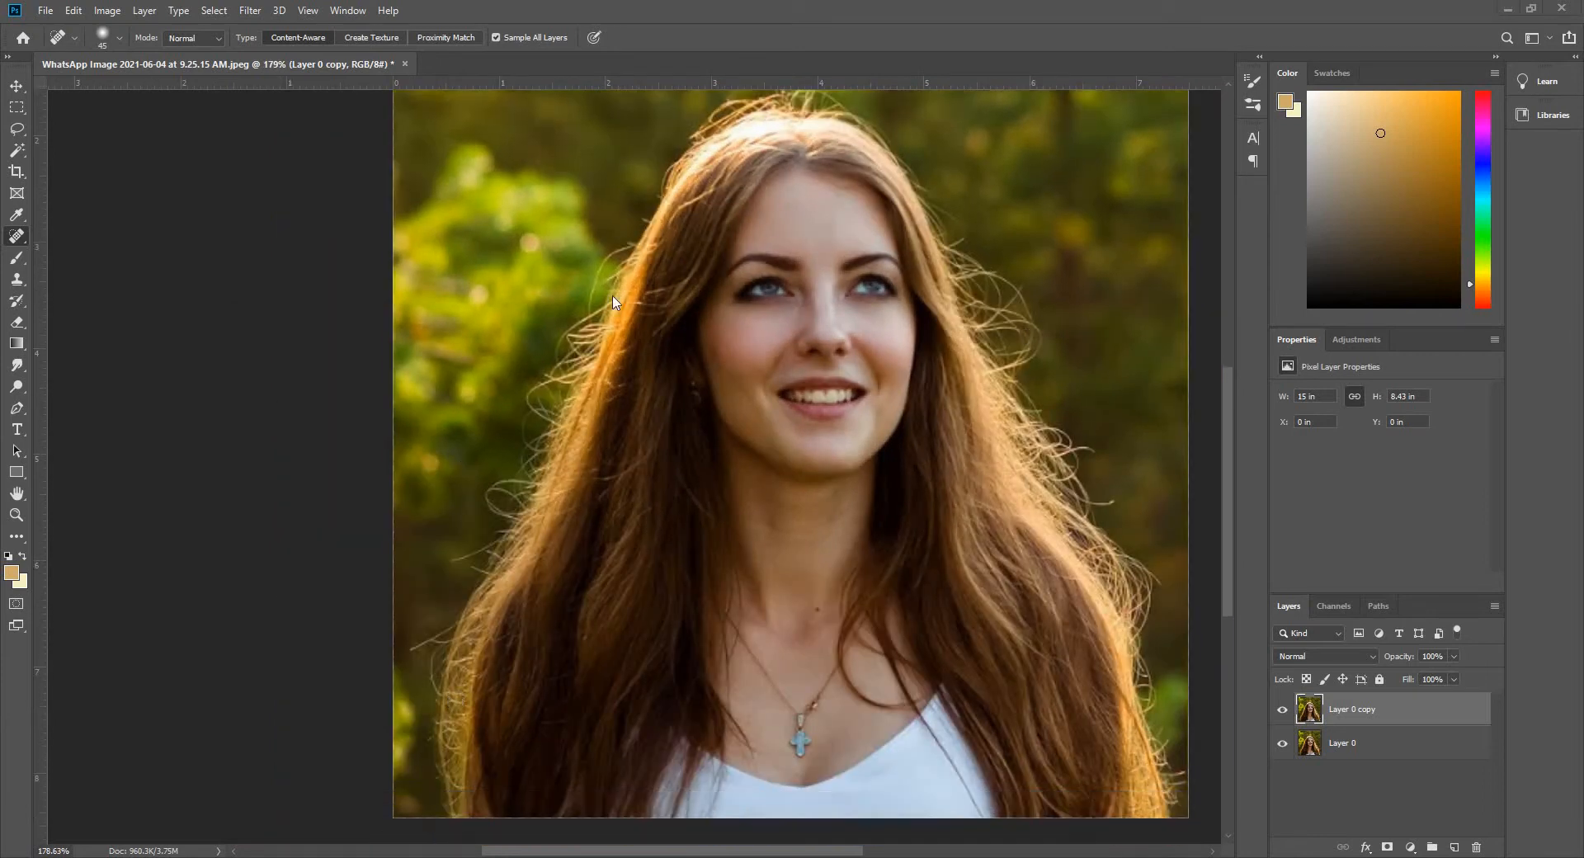
{"action": "scroll", "coordinate": [1071, 383], "scroll_direction": "up", "scroll_amount": 1}
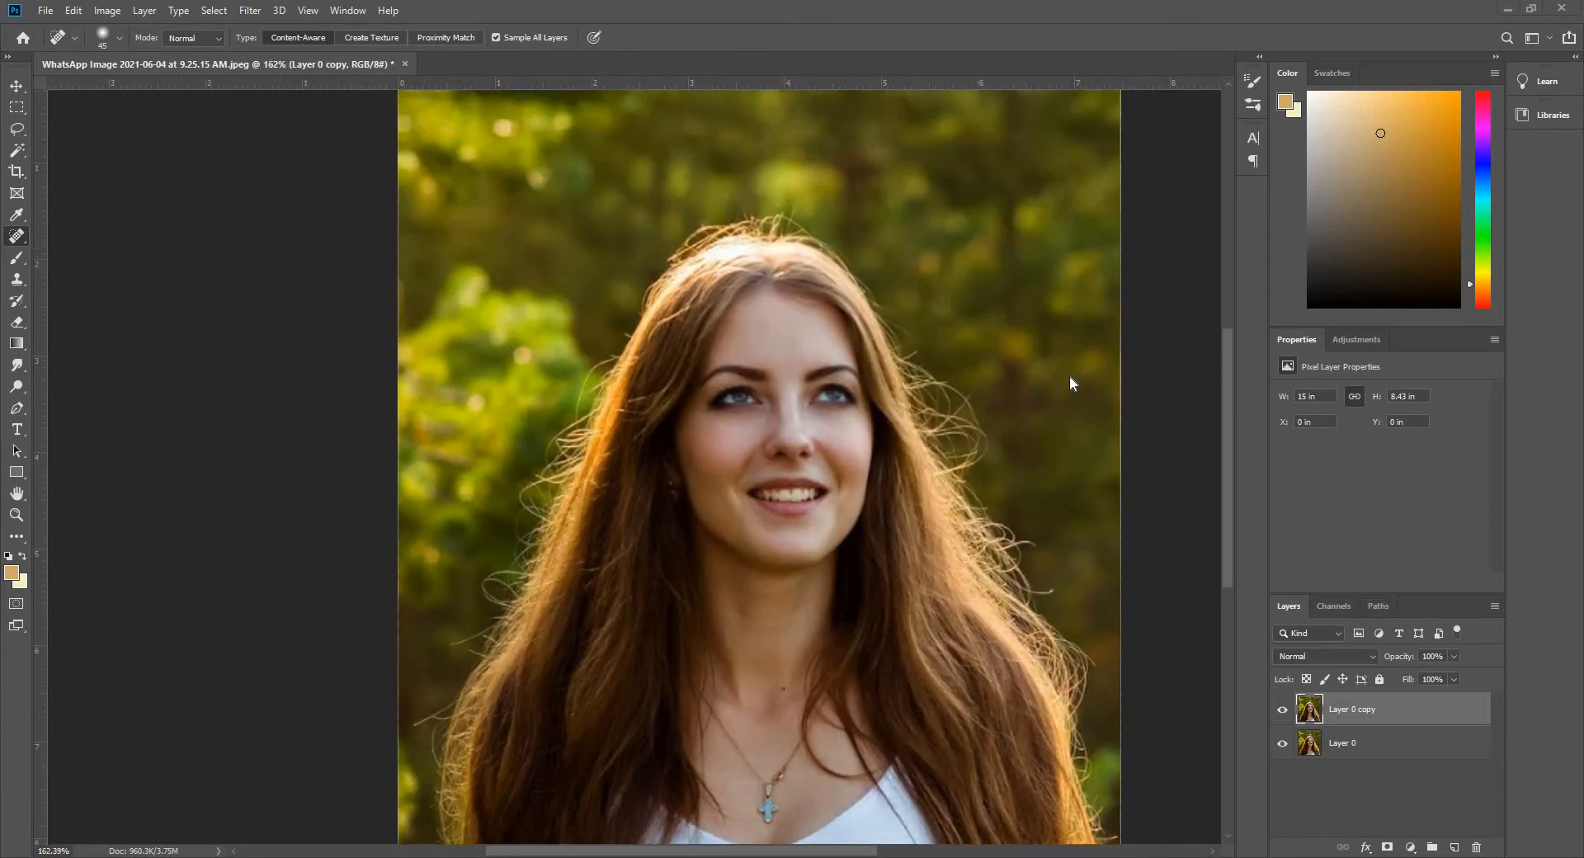
{"action": "scroll", "coordinate": [969, 449], "scroll_direction": "down", "scroll_amount": 1}
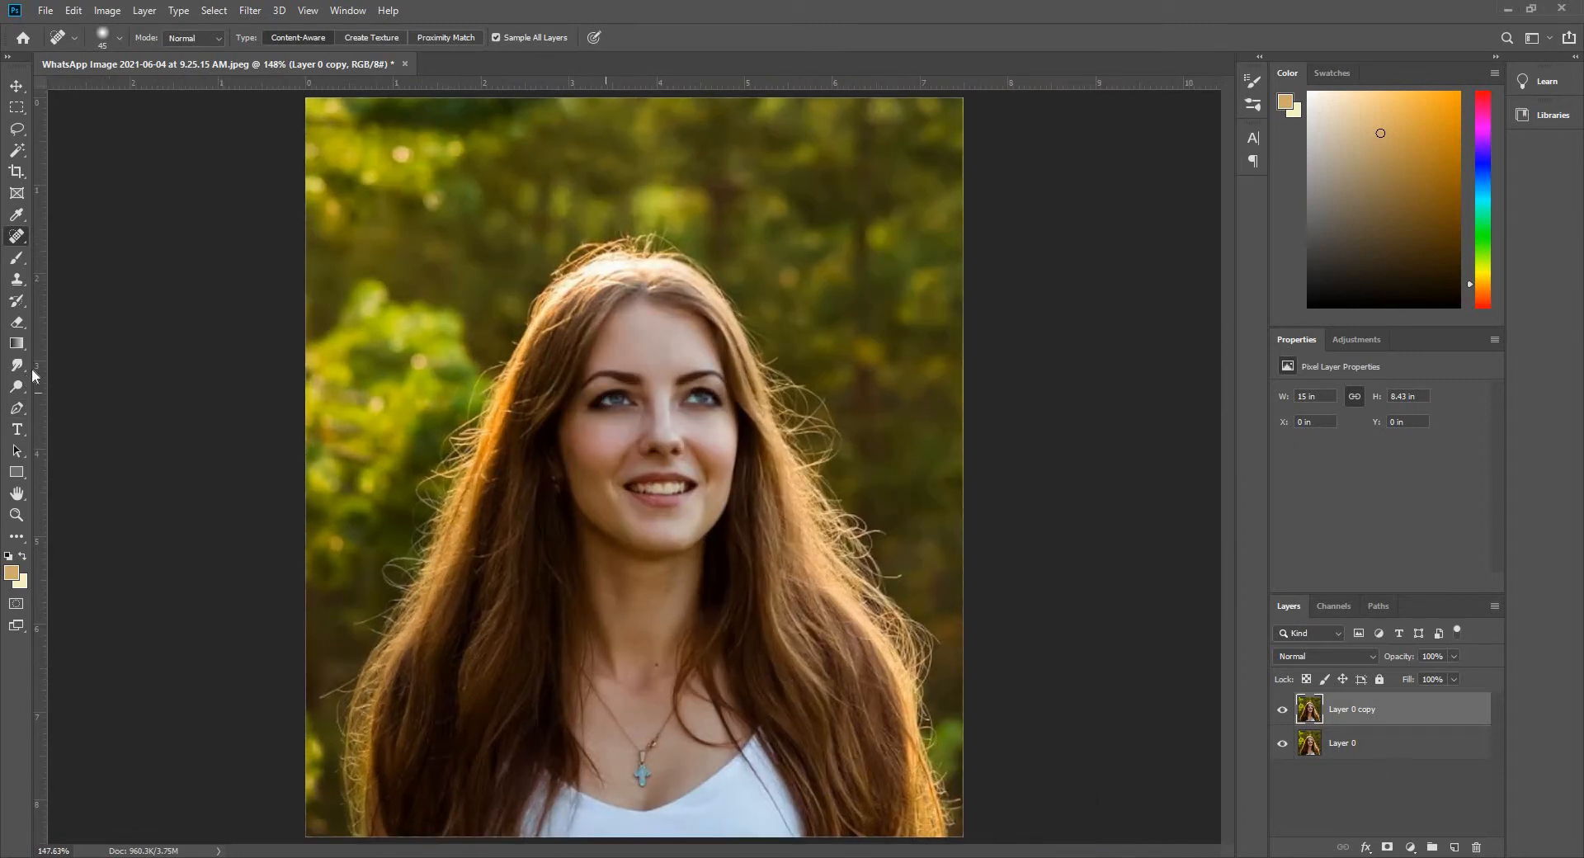
- Trace a Pen tool path just inside the left hair edge, from the photo's bottom edge up to the crown
{"action": "left_click", "coordinate": [13, 408]}
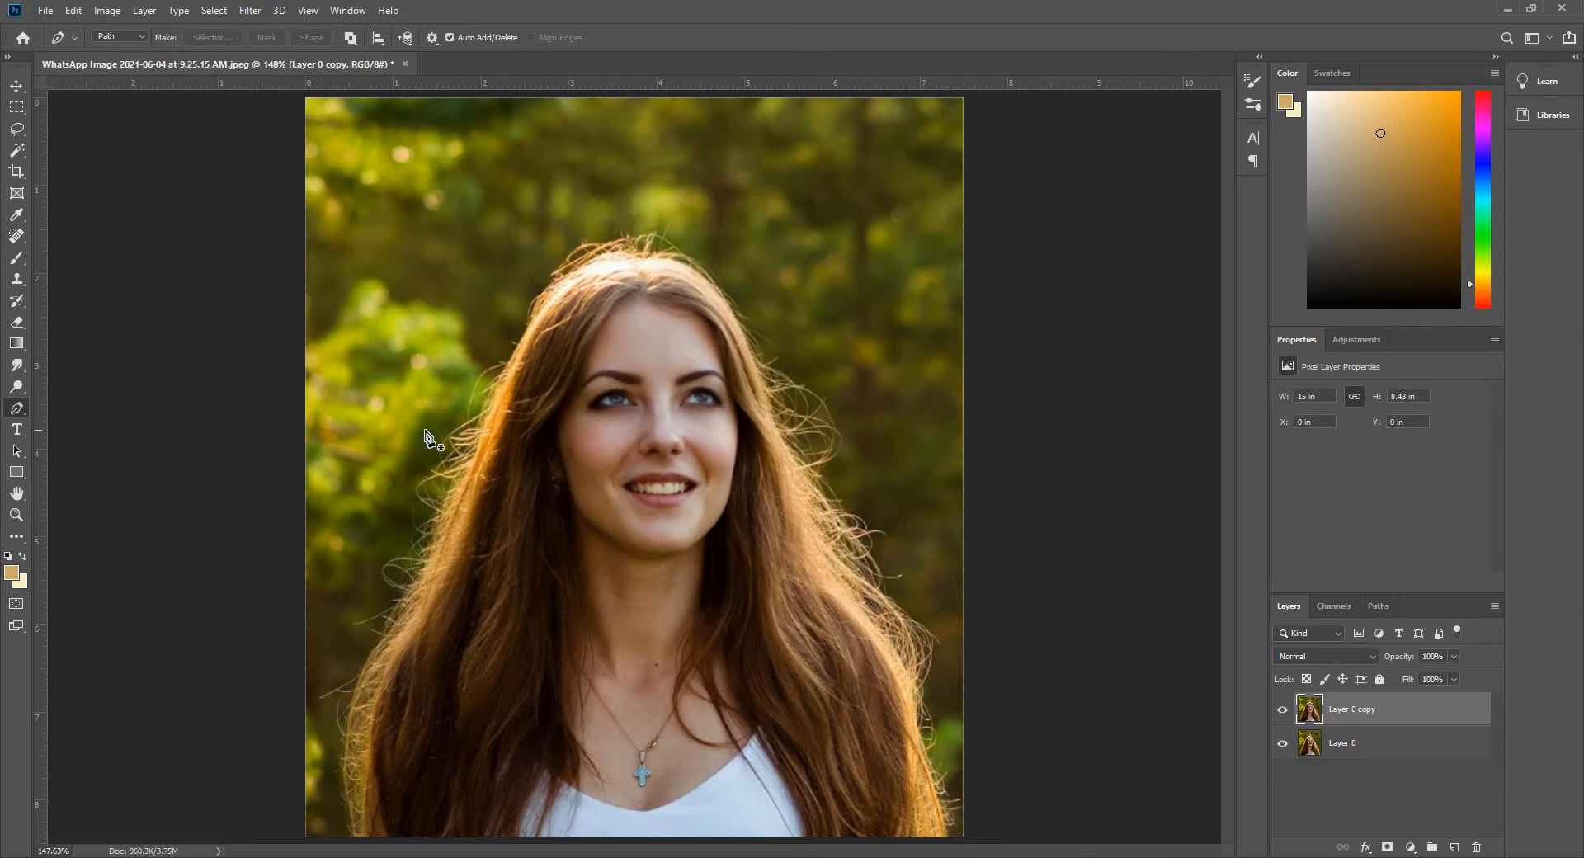
{"action": "scroll", "coordinate": [413, 784], "scroll_direction": "down", "scroll_amount": 1}
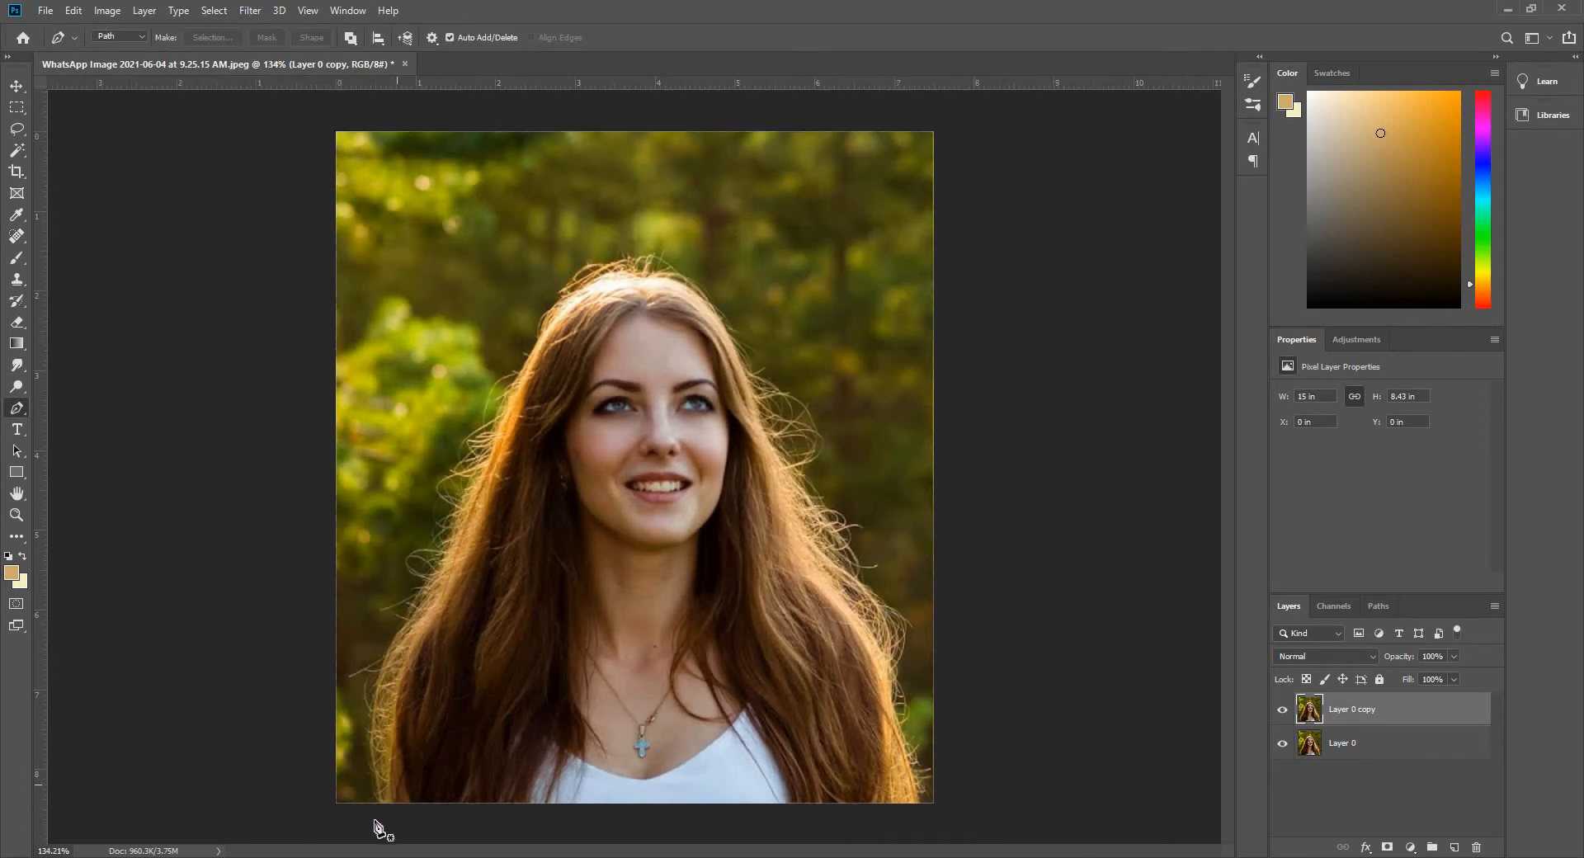
{"action": "scroll", "coordinate": [369, 835], "scroll_direction": "up", "scroll_amount": 2}
{"action": "scroll", "coordinate": [369, 836], "scroll_direction": "down", "scroll_amount": 1}
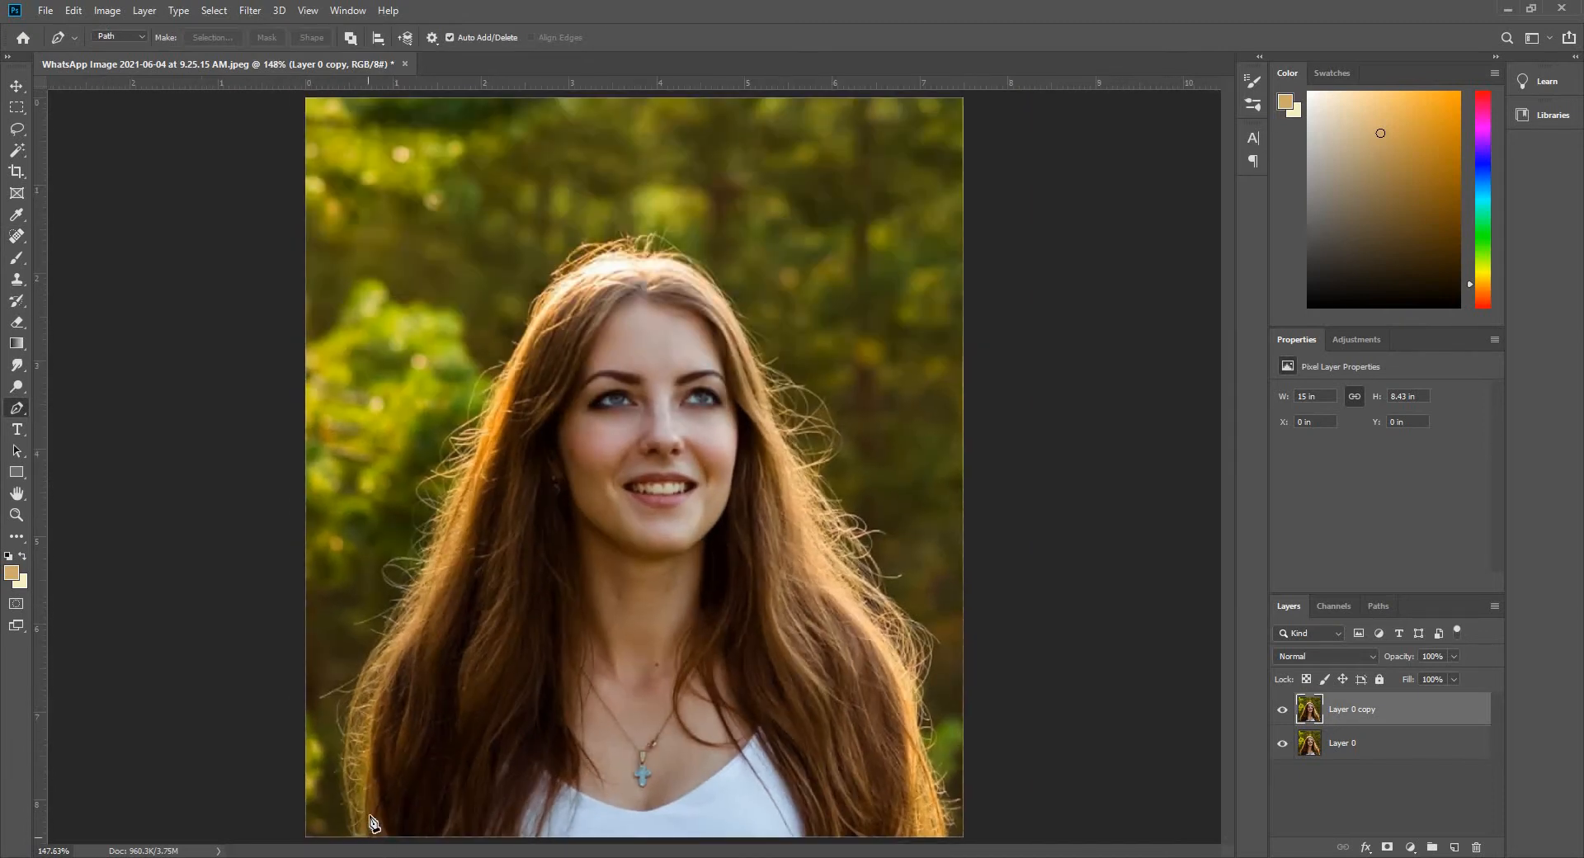
{"action": "left_click", "coordinate": [367, 837]}
{"action": "left_click", "coordinate": [380, 707]}
{"action": "left_click", "coordinate": [397, 672]}
{"action": "left_click", "coordinate": [410, 644]}
{"action": "left_click", "coordinate": [428, 617]}
{"action": "left_click", "coordinate": [441, 579]}
{"action": "left_click", "coordinate": [457, 545]}
{"action": "left_click", "coordinate": [489, 456]}
{"action": "left_click", "coordinate": [497, 430]}
{"action": "left_click", "coordinate": [502, 402]}
{"action": "left_click", "coordinate": [507, 390]}
{"action": "left_click", "coordinate": [517, 366]}
{"action": "left_click", "coordinate": [525, 341]}
{"action": "left_click", "coordinate": [532, 326]}
{"action": "left_click", "coordinate": [545, 306]}
{"action": "left_click", "coordinate": [559, 285]}
{"action": "left_click", "coordinate": [580, 268]}
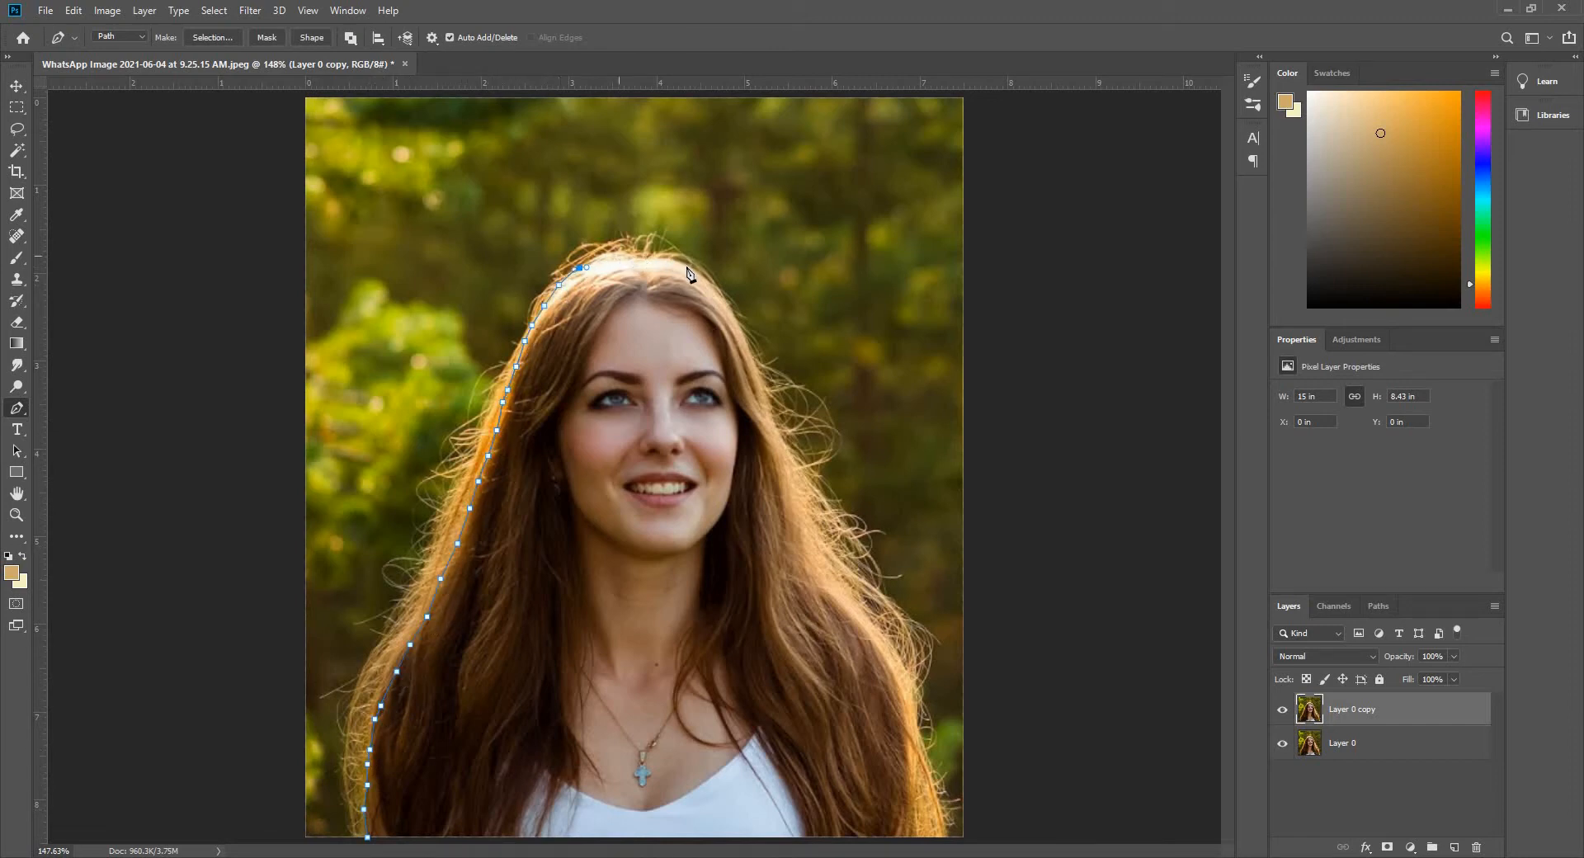
- Continue the pen path over the top of the head and down to the right temple
{"action": "left_click", "coordinate": [619, 256]}
{"action": "left_click", "coordinate": [633, 256]}
{"action": "left_click", "coordinate": [667, 256]}
{"action": "left_click", "coordinate": [686, 266]}
{"action": "left_click", "coordinate": [703, 279]}
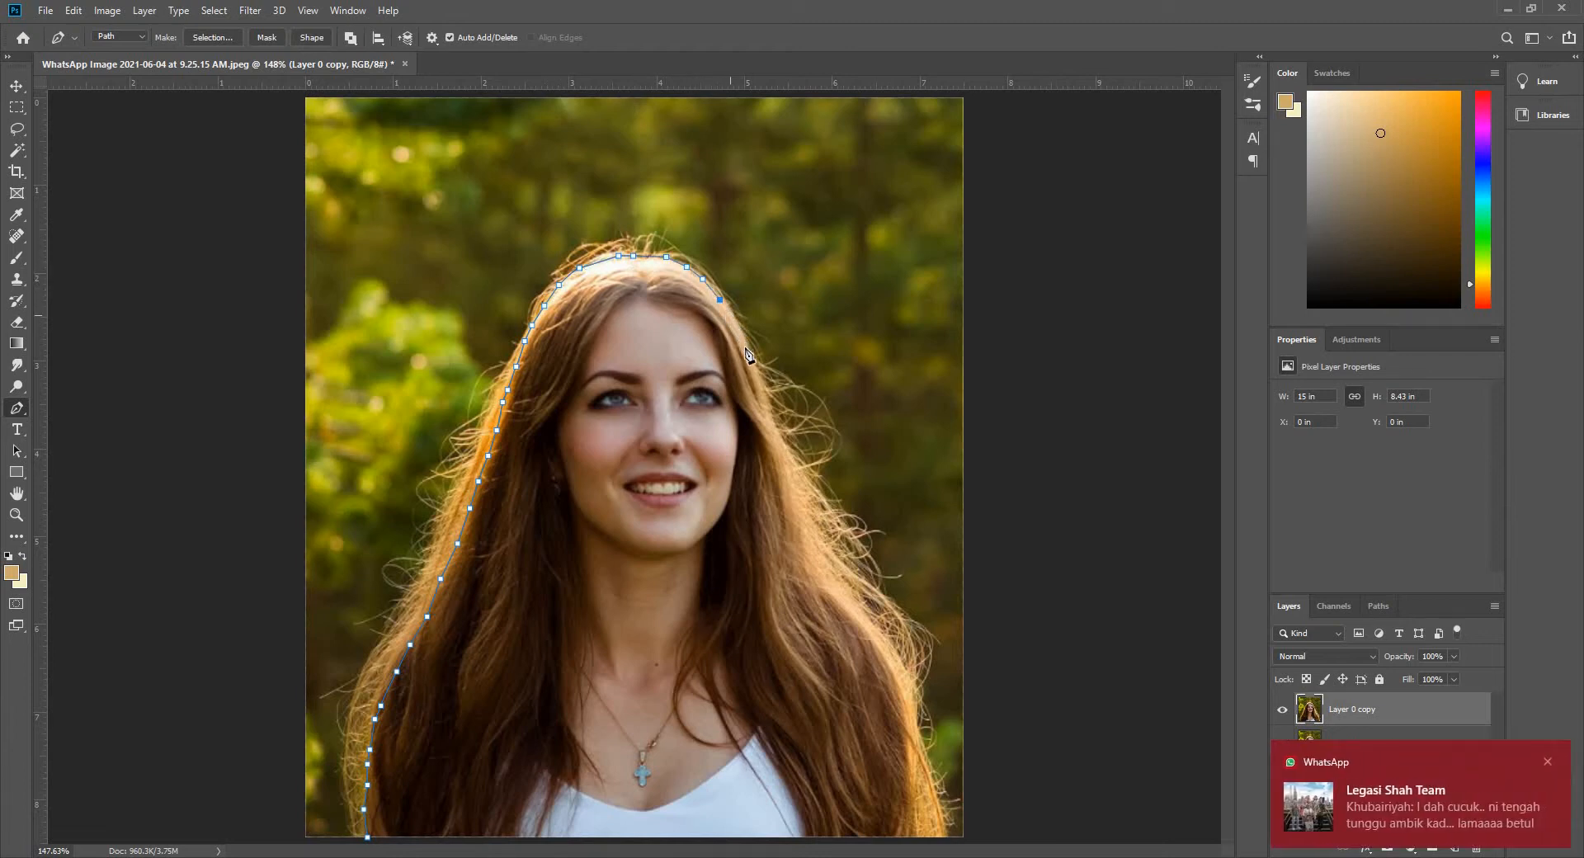
{"action": "left_click", "coordinate": [720, 299]}
{"action": "left_click", "coordinate": [732, 315]}
{"action": "left_click", "coordinate": [746, 349]}
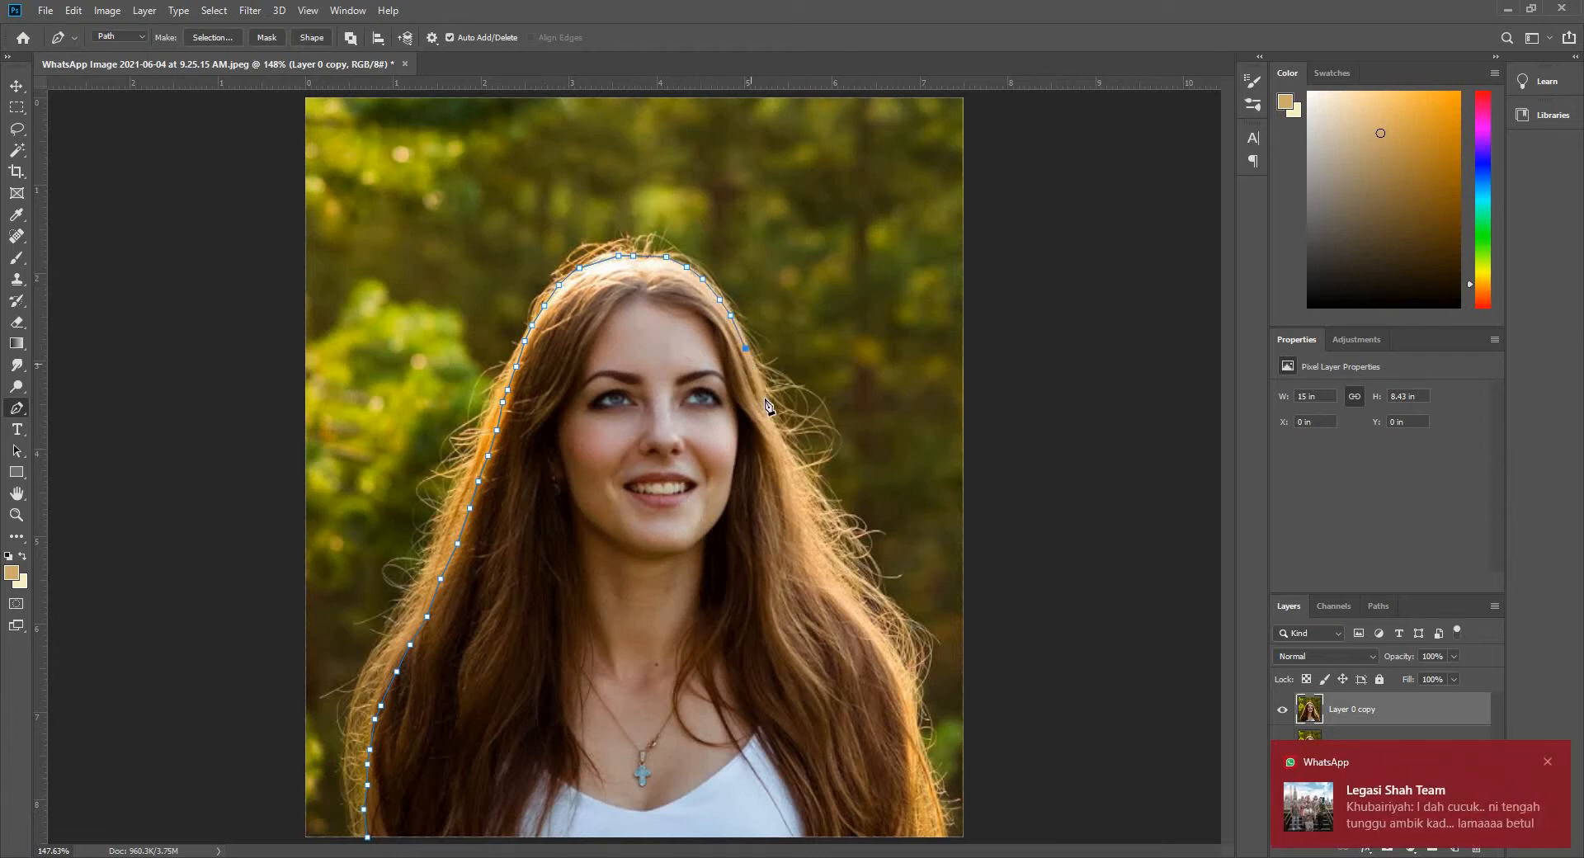
- Trace the path down the right hair edge to the photo's bottom edge and close it at the starting point
{"action": "left_click", "coordinate": [792, 466]}
{"action": "left_click", "coordinate": [804, 478]}
{"action": "left_click", "coordinate": [812, 503]}
{"action": "left_click", "coordinate": [812, 509]}
{"action": "left_click", "coordinate": [835, 562]}
{"action": "left_click", "coordinate": [845, 574]}
{"action": "left_click", "coordinate": [882, 636]}
{"action": "left_click", "coordinate": [896, 663]}
{"action": "left_click", "coordinate": [903, 680]}
{"action": "left_click", "coordinate": [909, 699]}
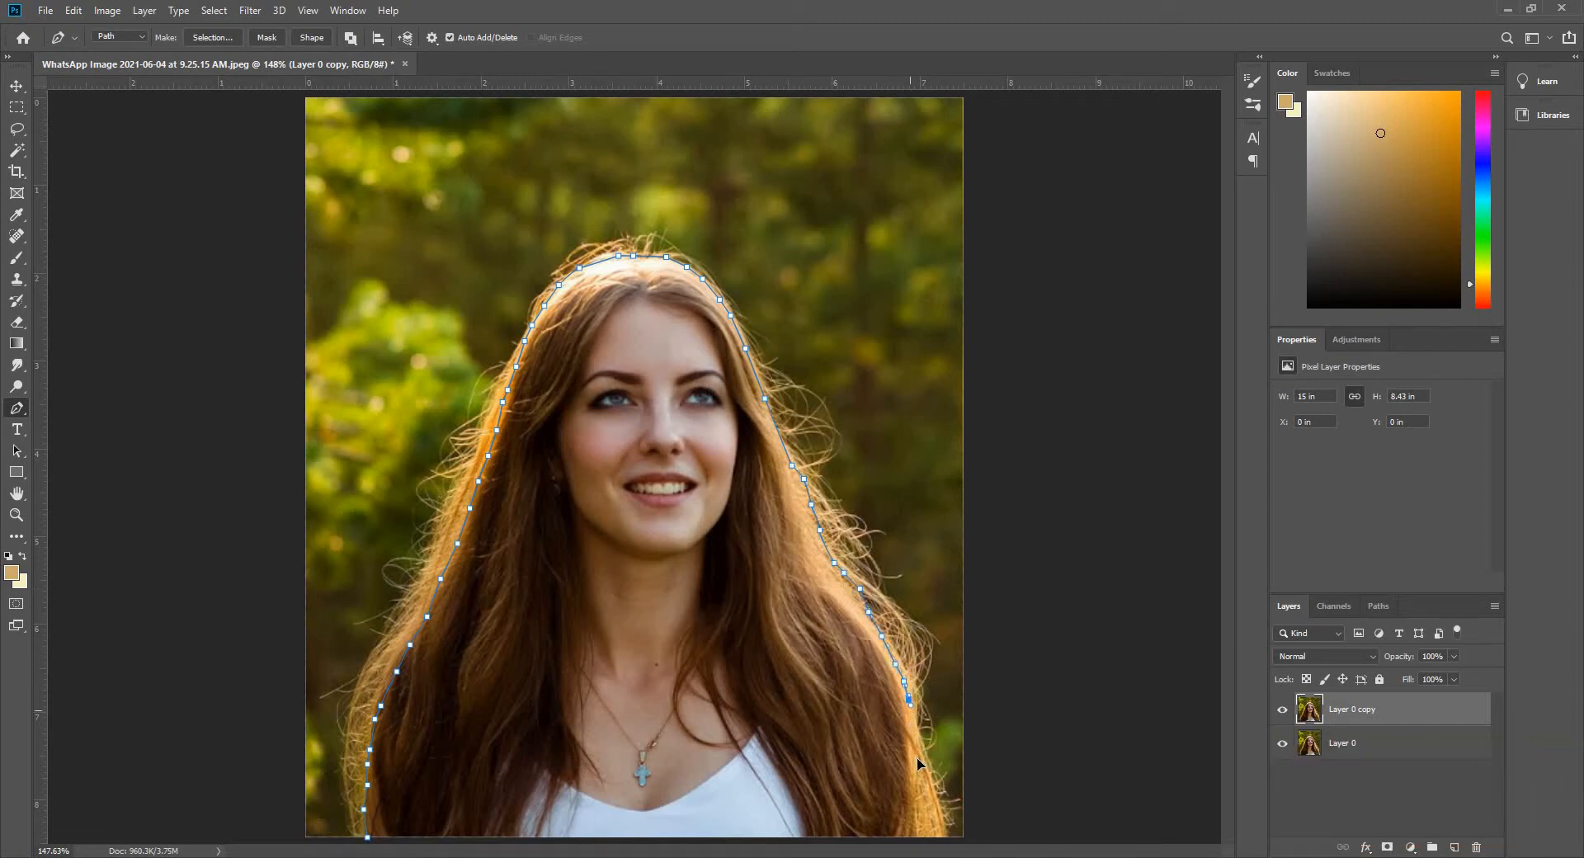
{"action": "left_click", "coordinate": [910, 710]}
{"action": "left_click", "coordinate": [916, 738]}
{"action": "left_click", "coordinate": [917, 753]}
{"action": "left_click", "coordinate": [917, 766]}
{"action": "left_click", "coordinate": [919, 788]}
{"action": "left_click", "coordinate": [921, 802]}
{"action": "left_click", "coordinate": [923, 819]}
{"action": "left_click", "coordinate": [925, 829]}
{"action": "left_click", "coordinate": [925, 838]}
{"action": "scroll", "coordinate": [419, 796], "scroll_direction": "down", "scroll_amount": 2}
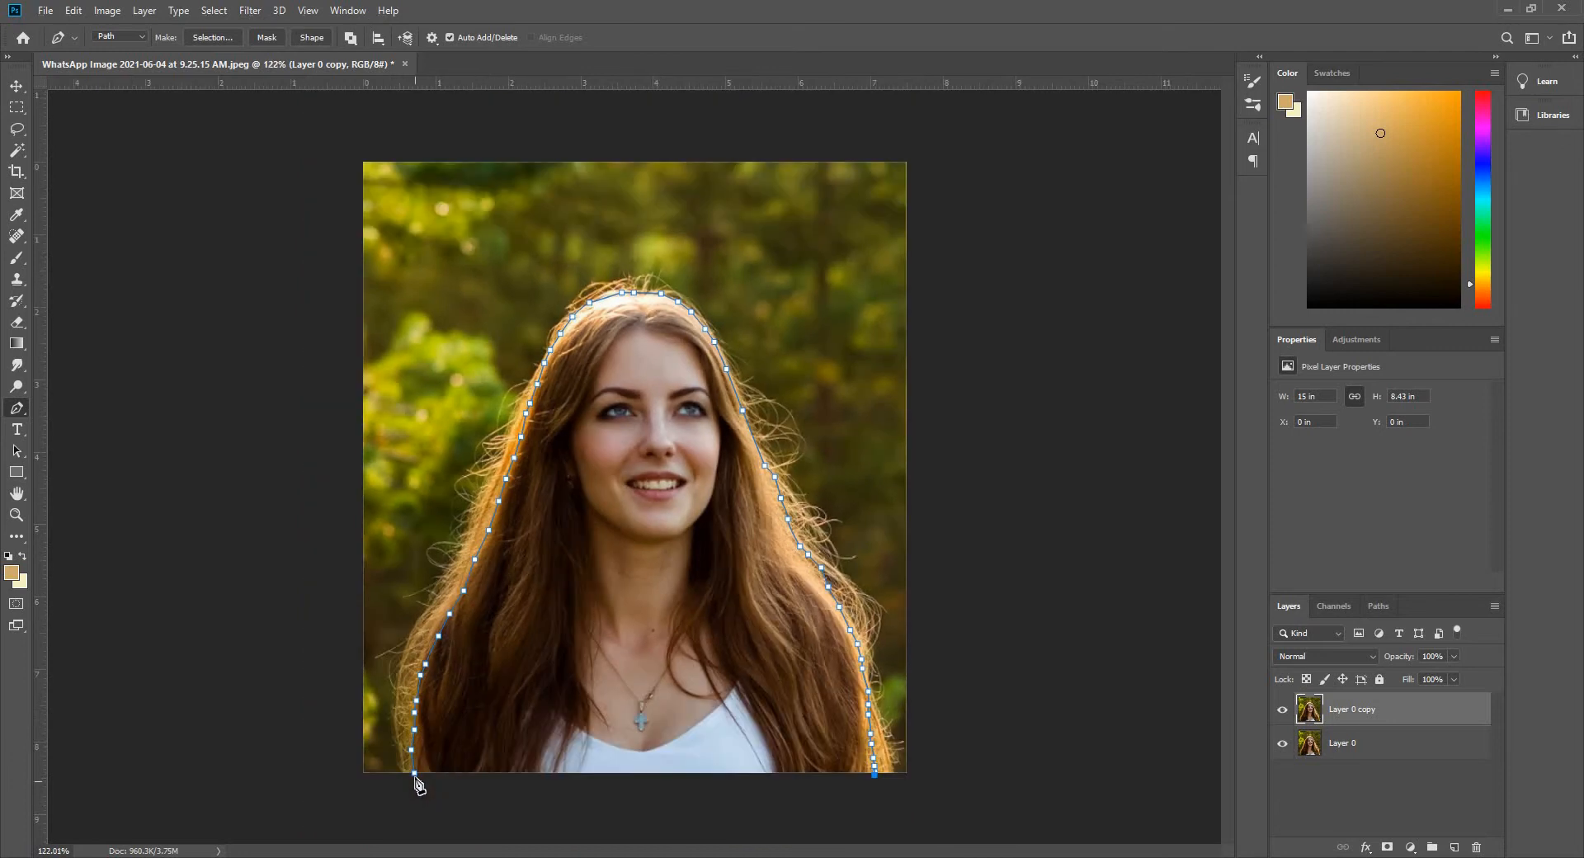
{"action": "left_click", "coordinate": [415, 774]}
- Convert the closed path to a new anti-aliased selection with a 1-pixel feather and use it to mask Layer 0 copy
{"action": "right_click", "coordinate": [560, 662]}
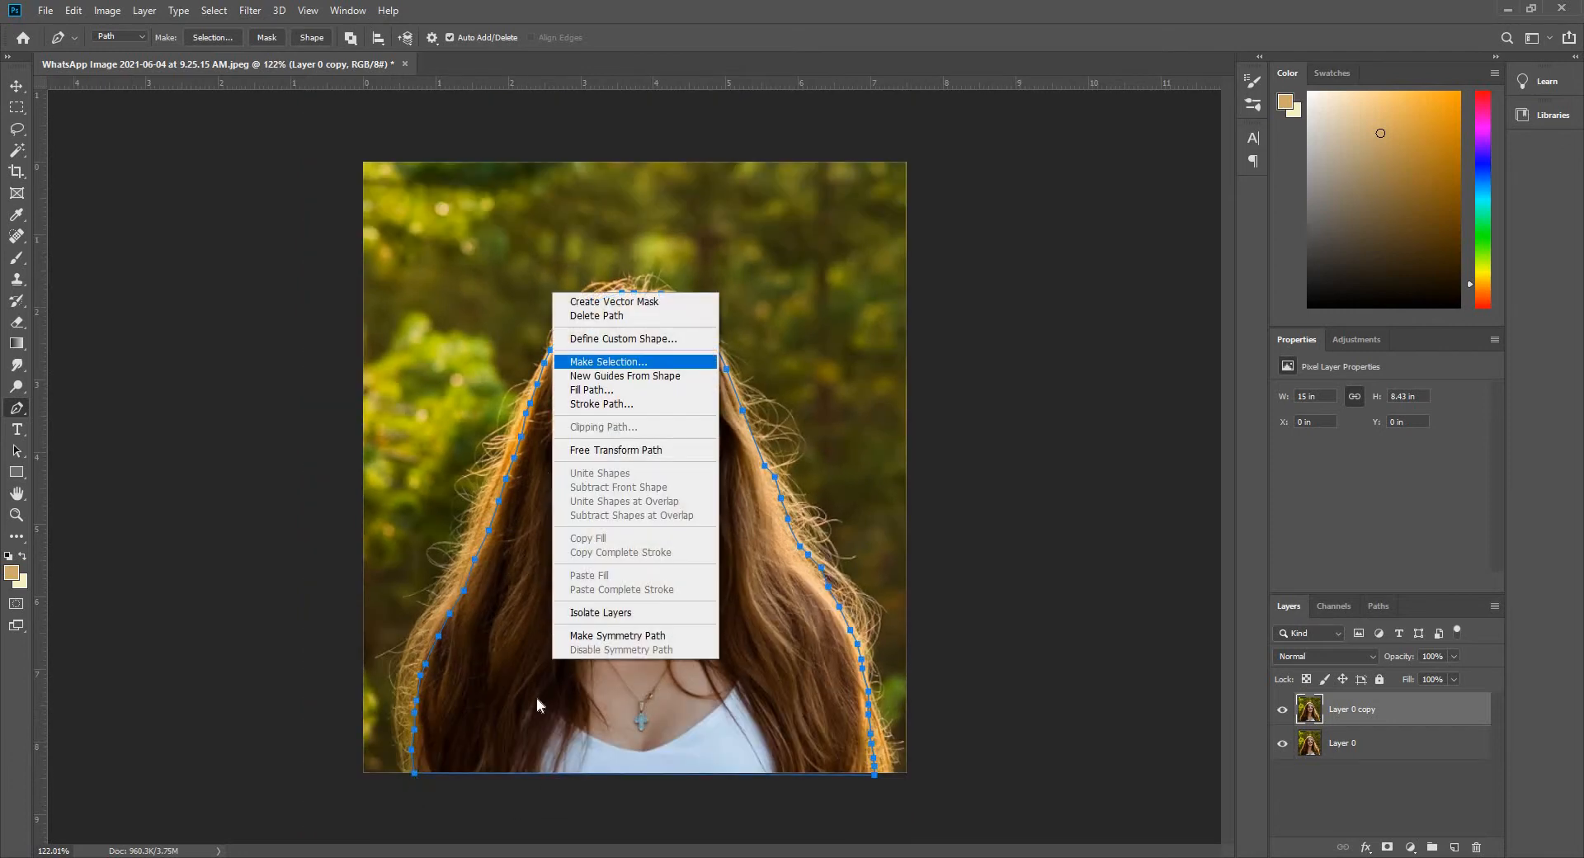
{"action": "key", "text": "Escape"}
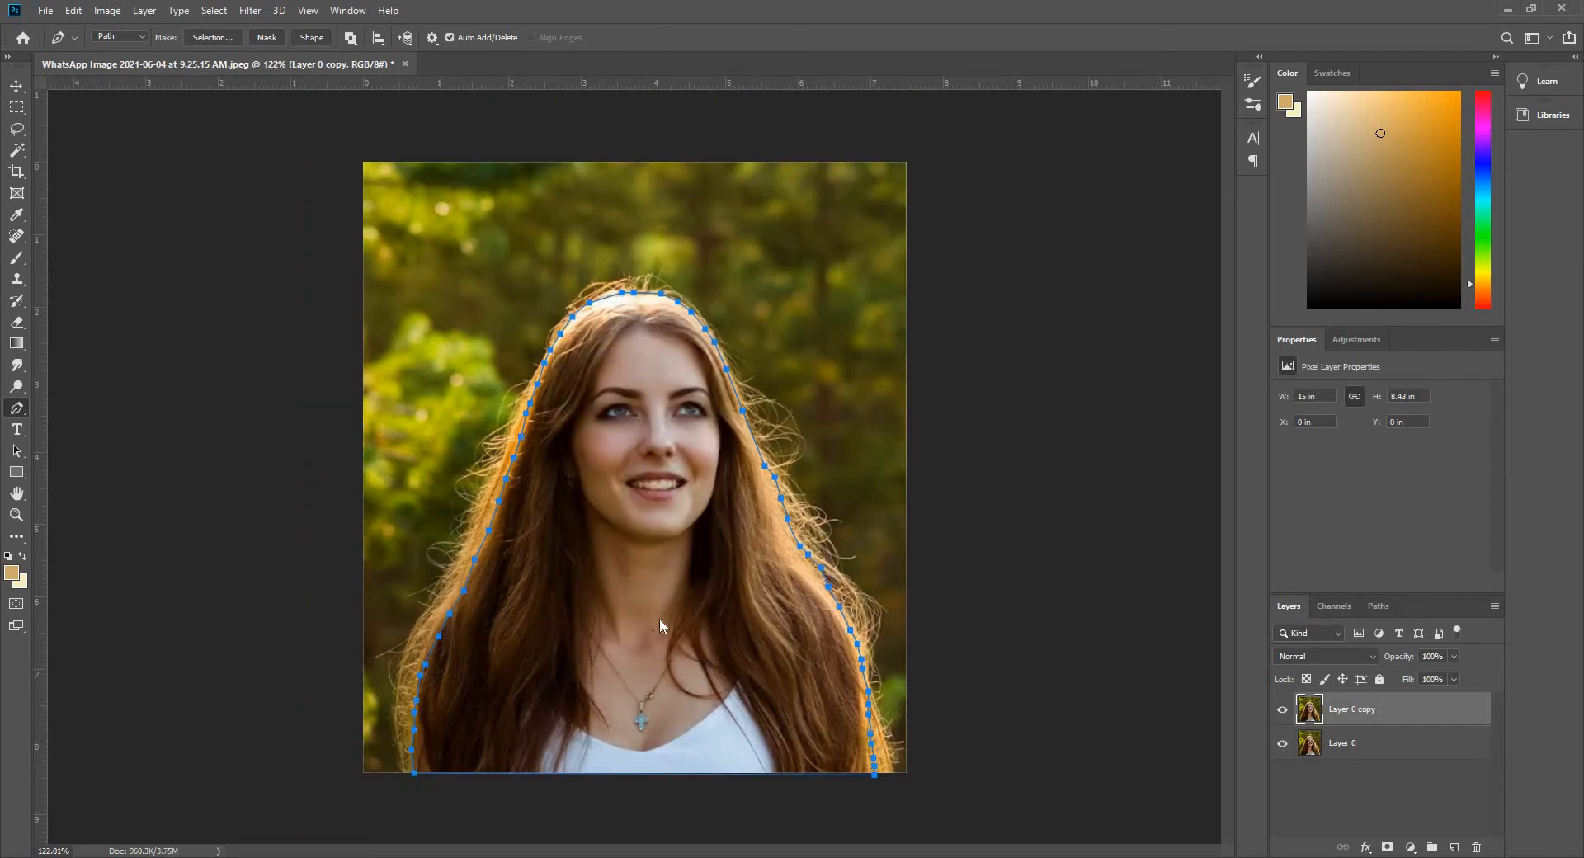
{"action": "right_click", "coordinate": [669, 261]}
{"action": "left_click", "coordinate": [664, 244]}
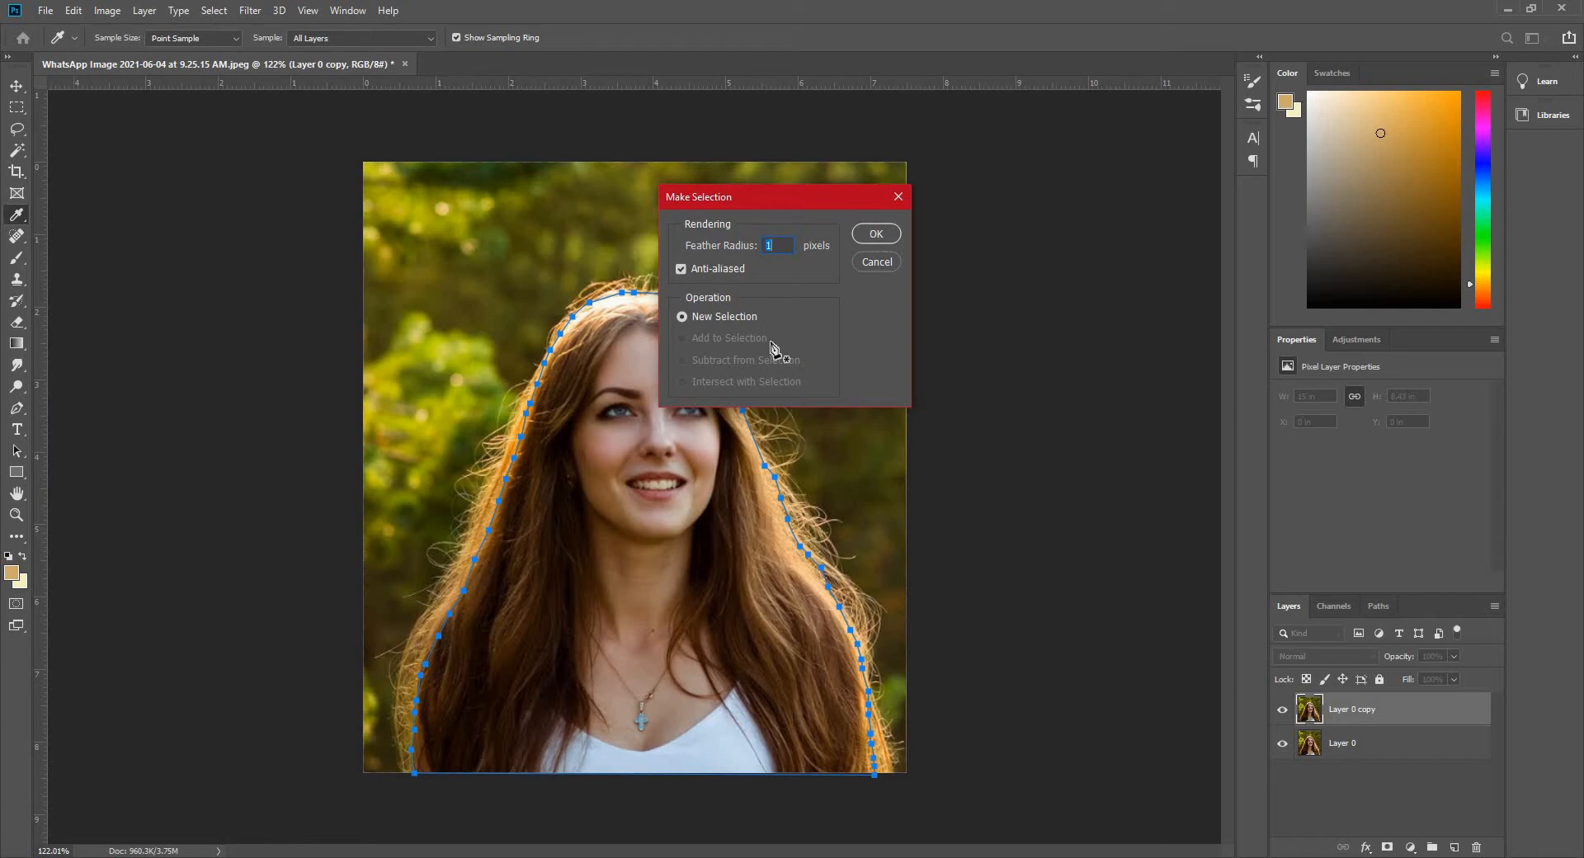
{"action": "left_click", "coordinate": [870, 235]}
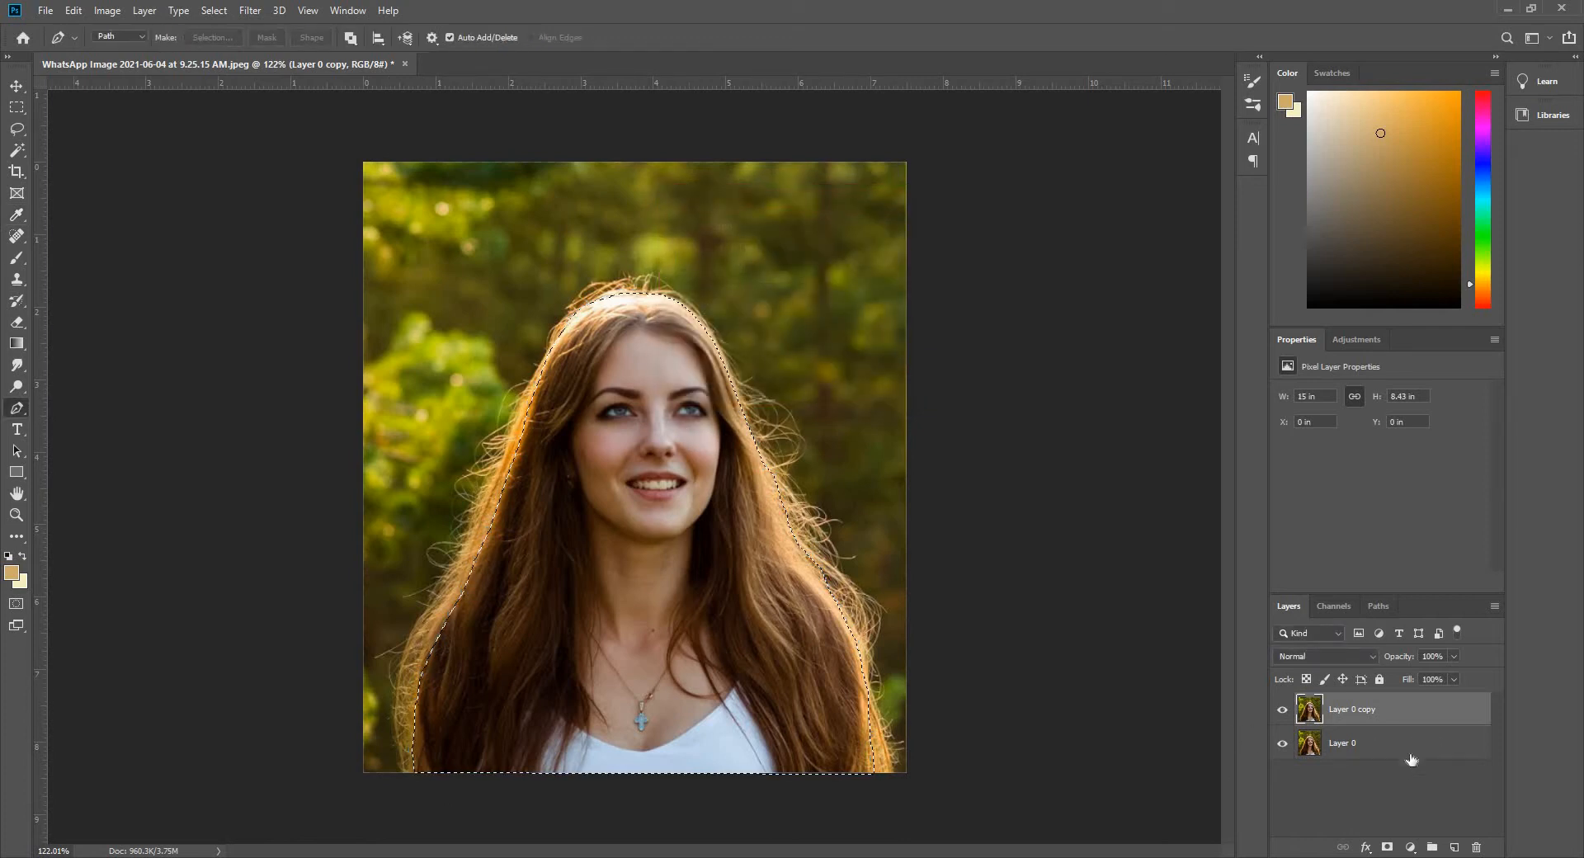
{"action": "left_click", "coordinate": [1386, 847]}
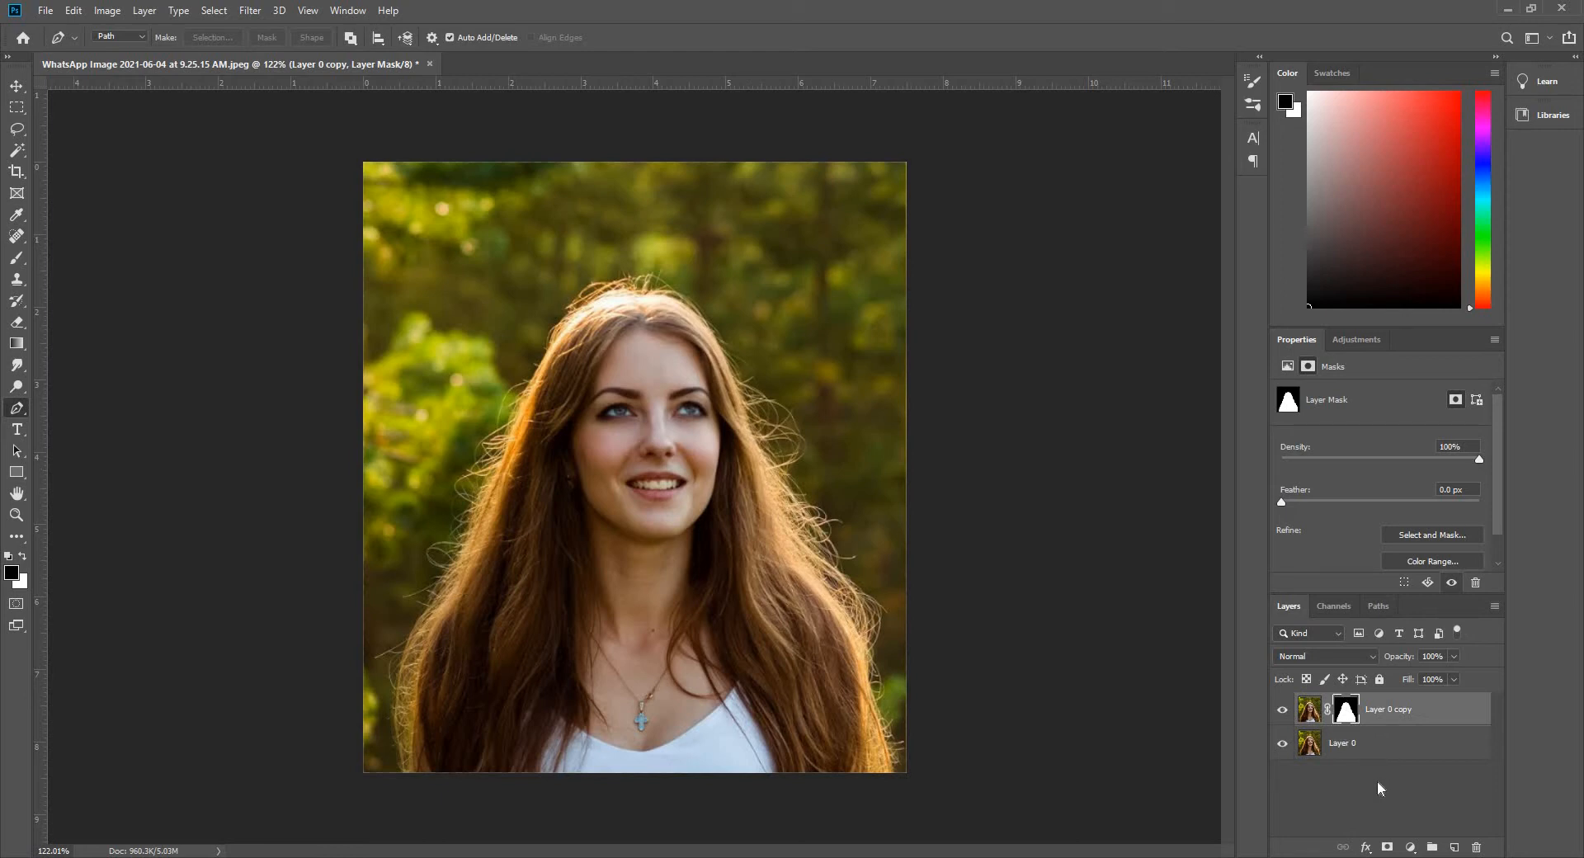
- Duplicate the original Layer 0
{"action": "left_click", "coordinate": [1376, 750]}
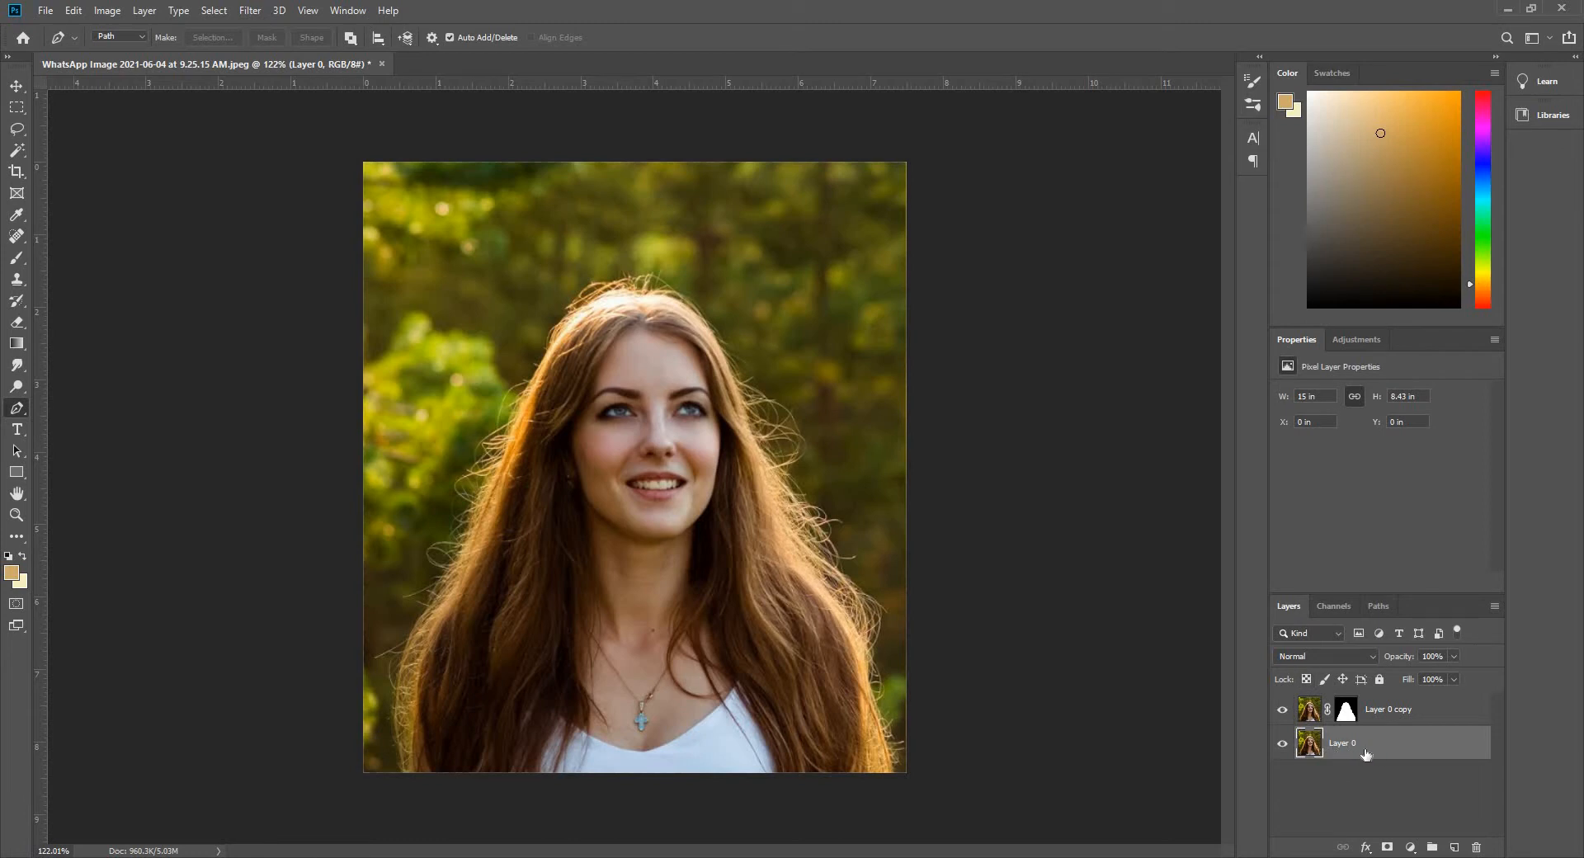
{"action": "key", "text": "ctrl+j"}
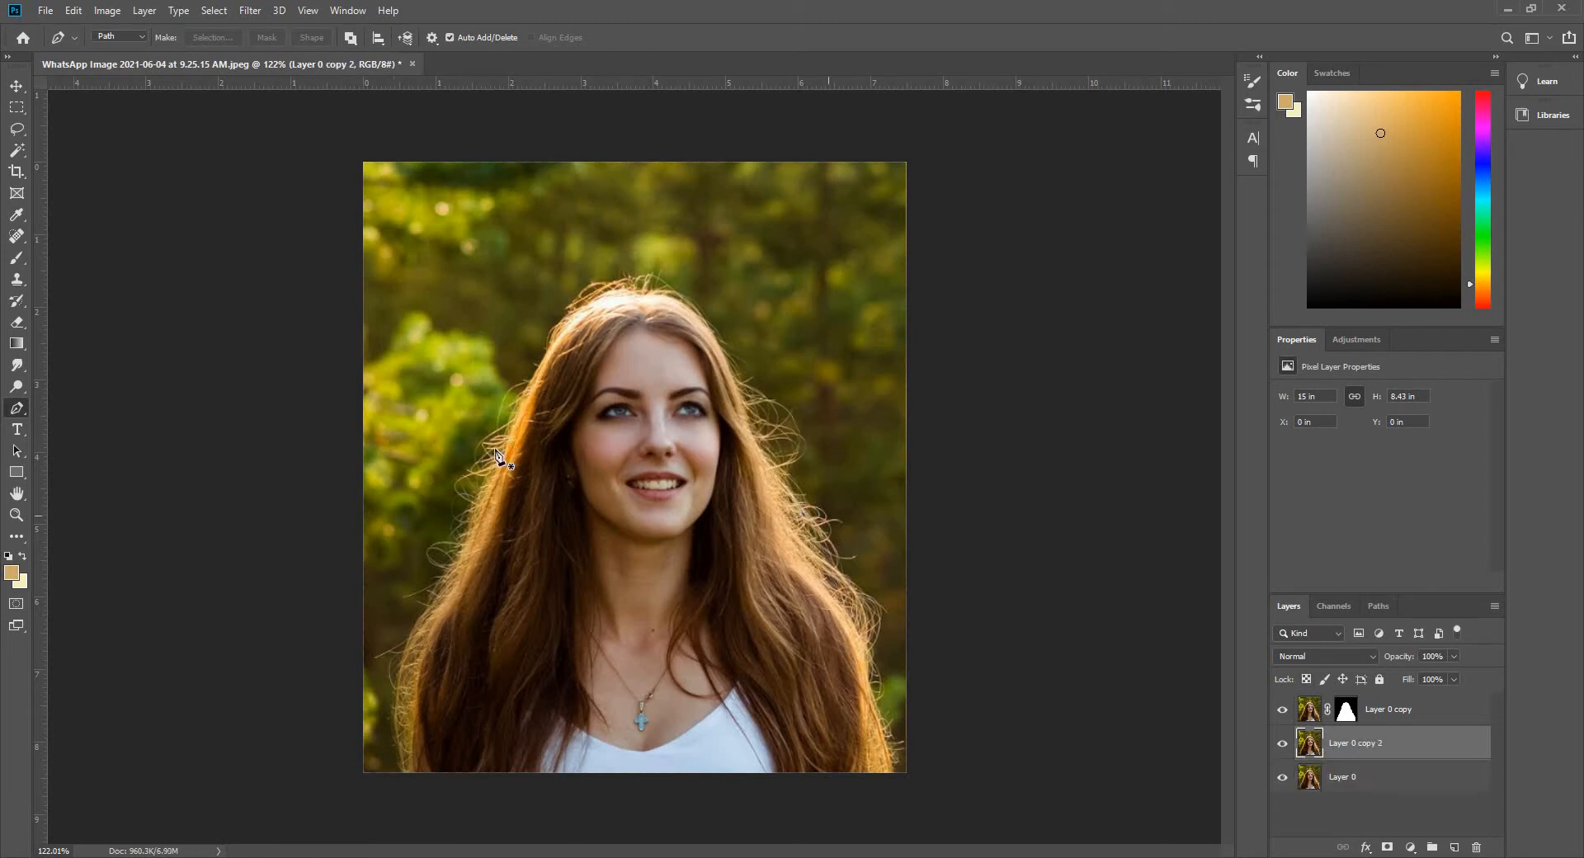
{"action": "key", "text": "ctrl+0"}
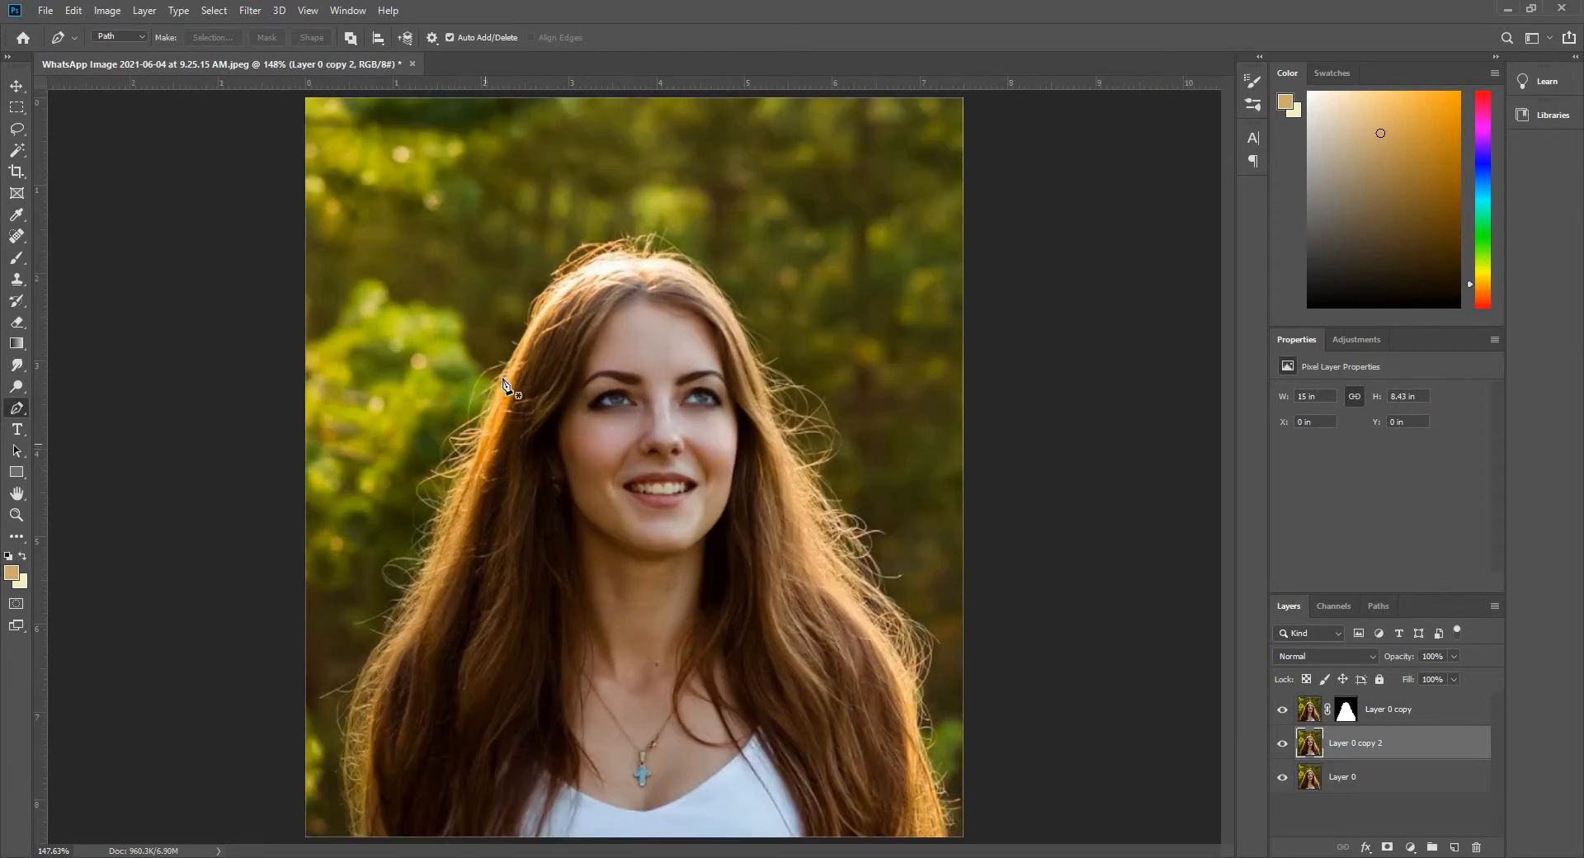
- Start a Color Range selection on Layer 0 copy 2 and sample the sunlit hair and stray strands beside the face
{"action": "left_click", "coordinate": [209, 13]}
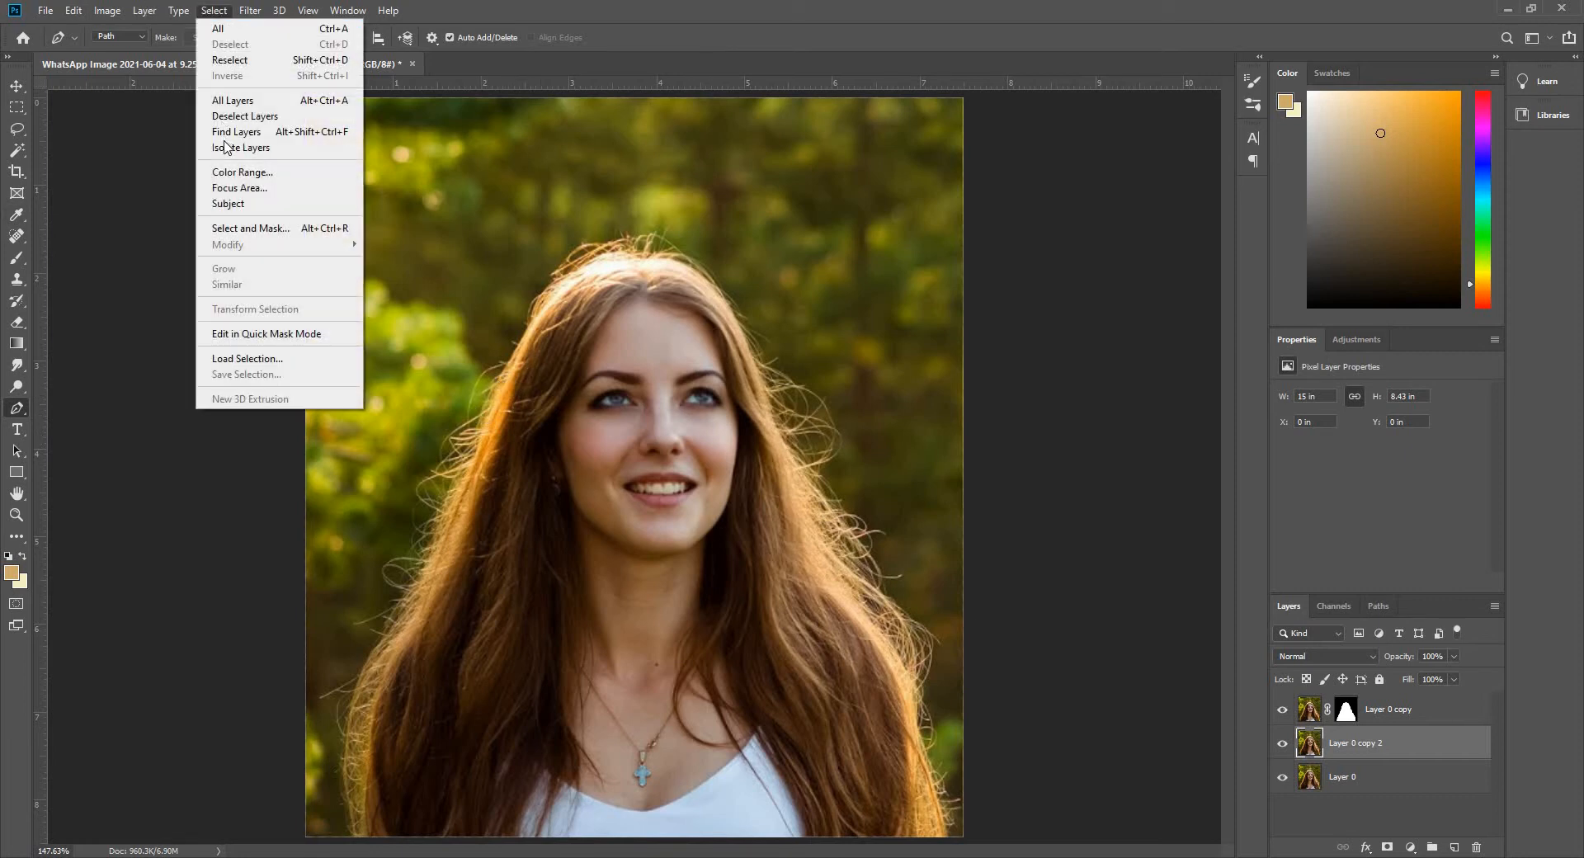
{"action": "left_click", "coordinate": [239, 171]}
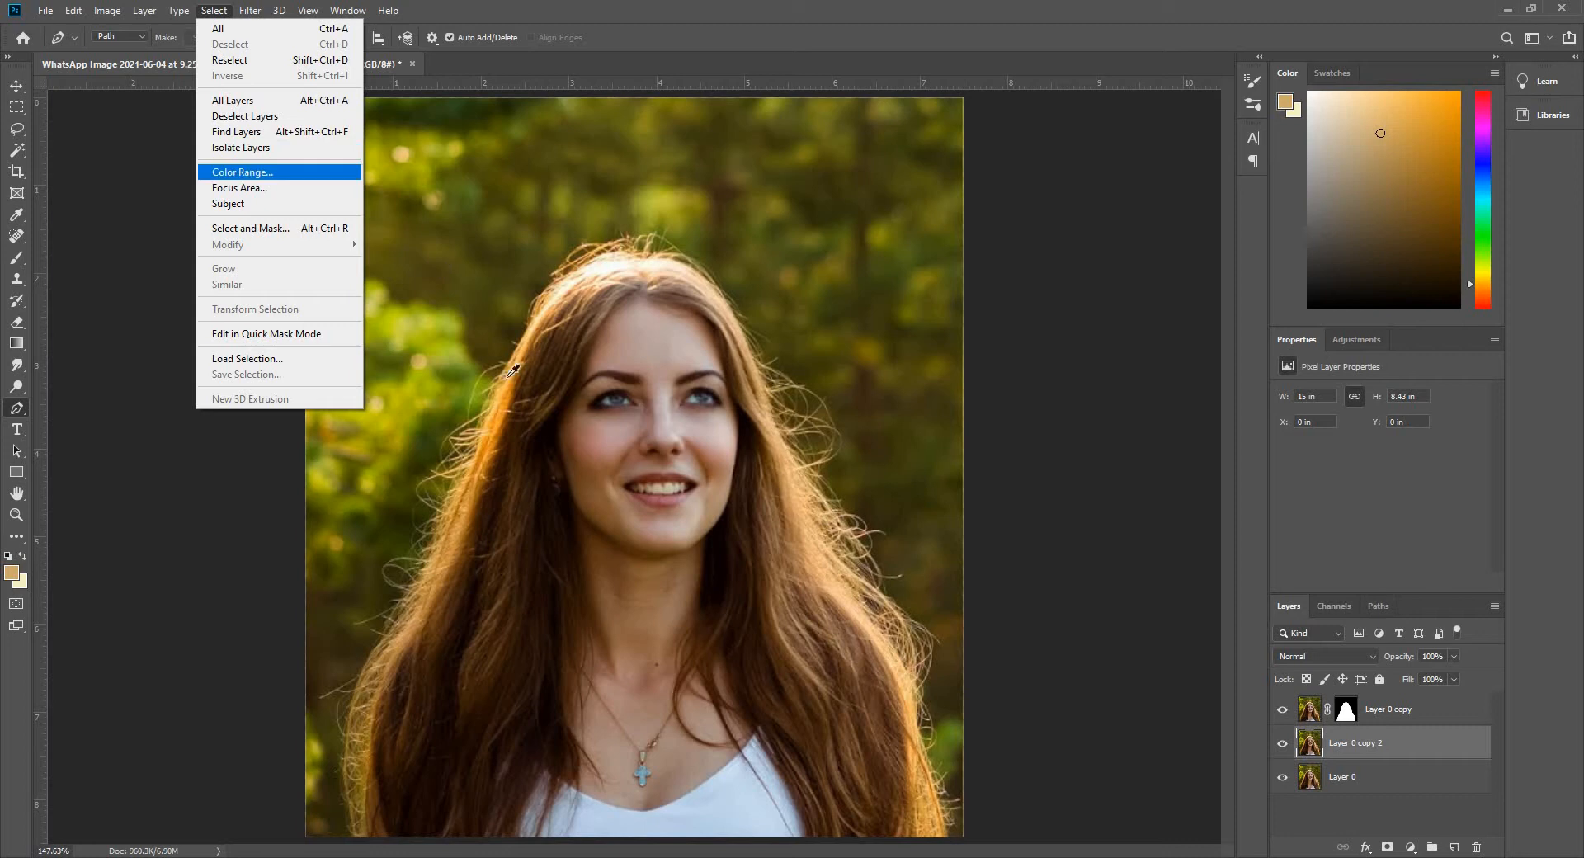
{"action": "scroll", "coordinate": [571, 355], "scroll_direction": "up", "scroll_amount": 5}
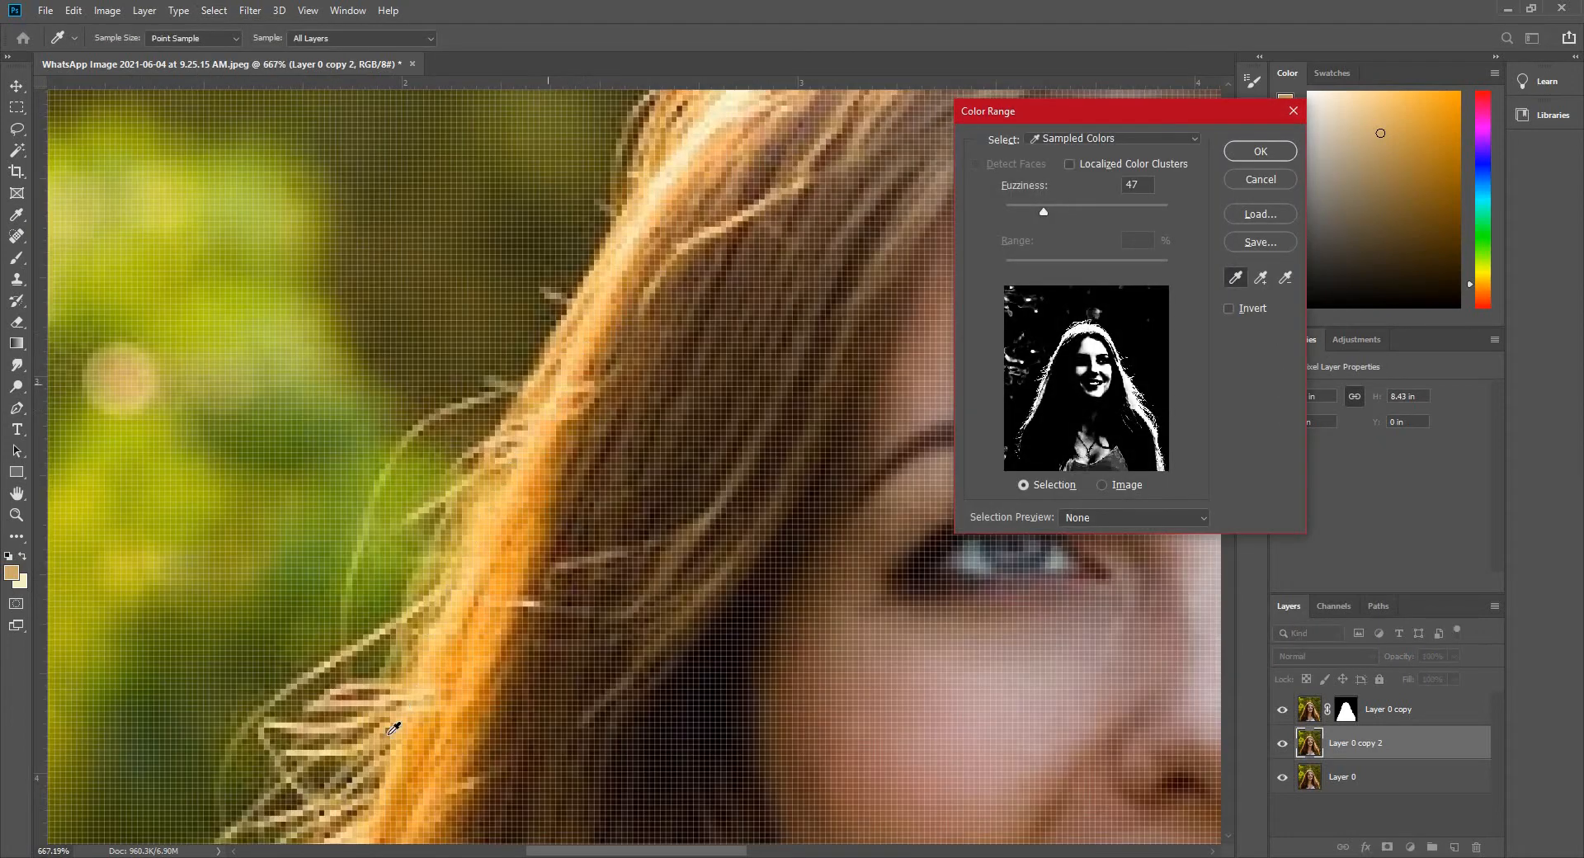
{"action": "left_click", "coordinate": [614, 271]}
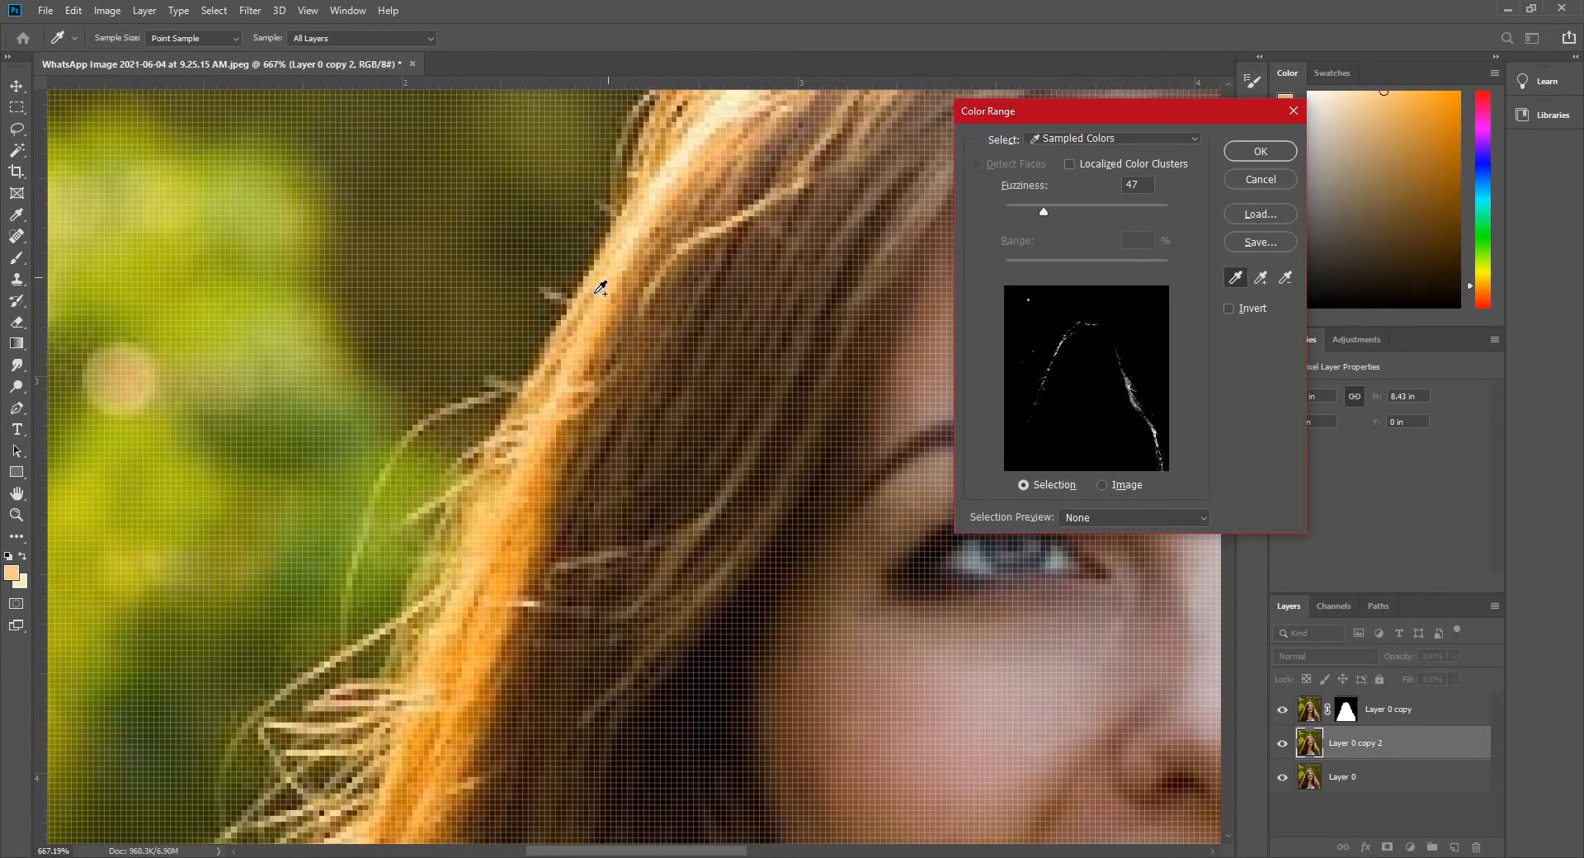
{"action": "left_click_drag", "start_coordinate": [591, 286], "coordinate": [468, 401]}
{"action": "left_click", "coordinate": [446, 410]}
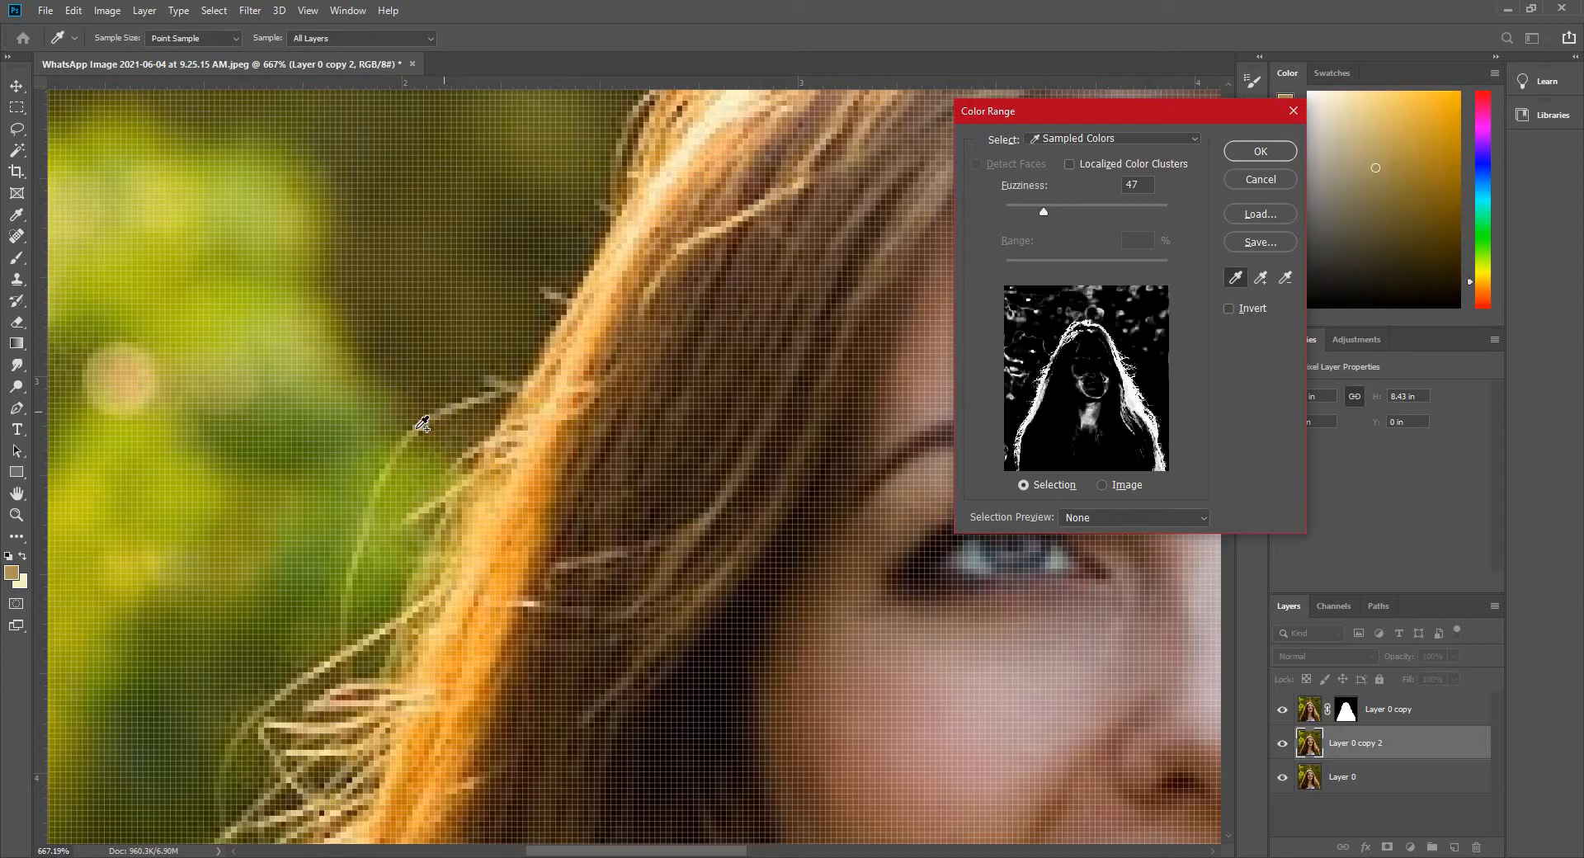
{"action": "left_click", "coordinate": [394, 459]}
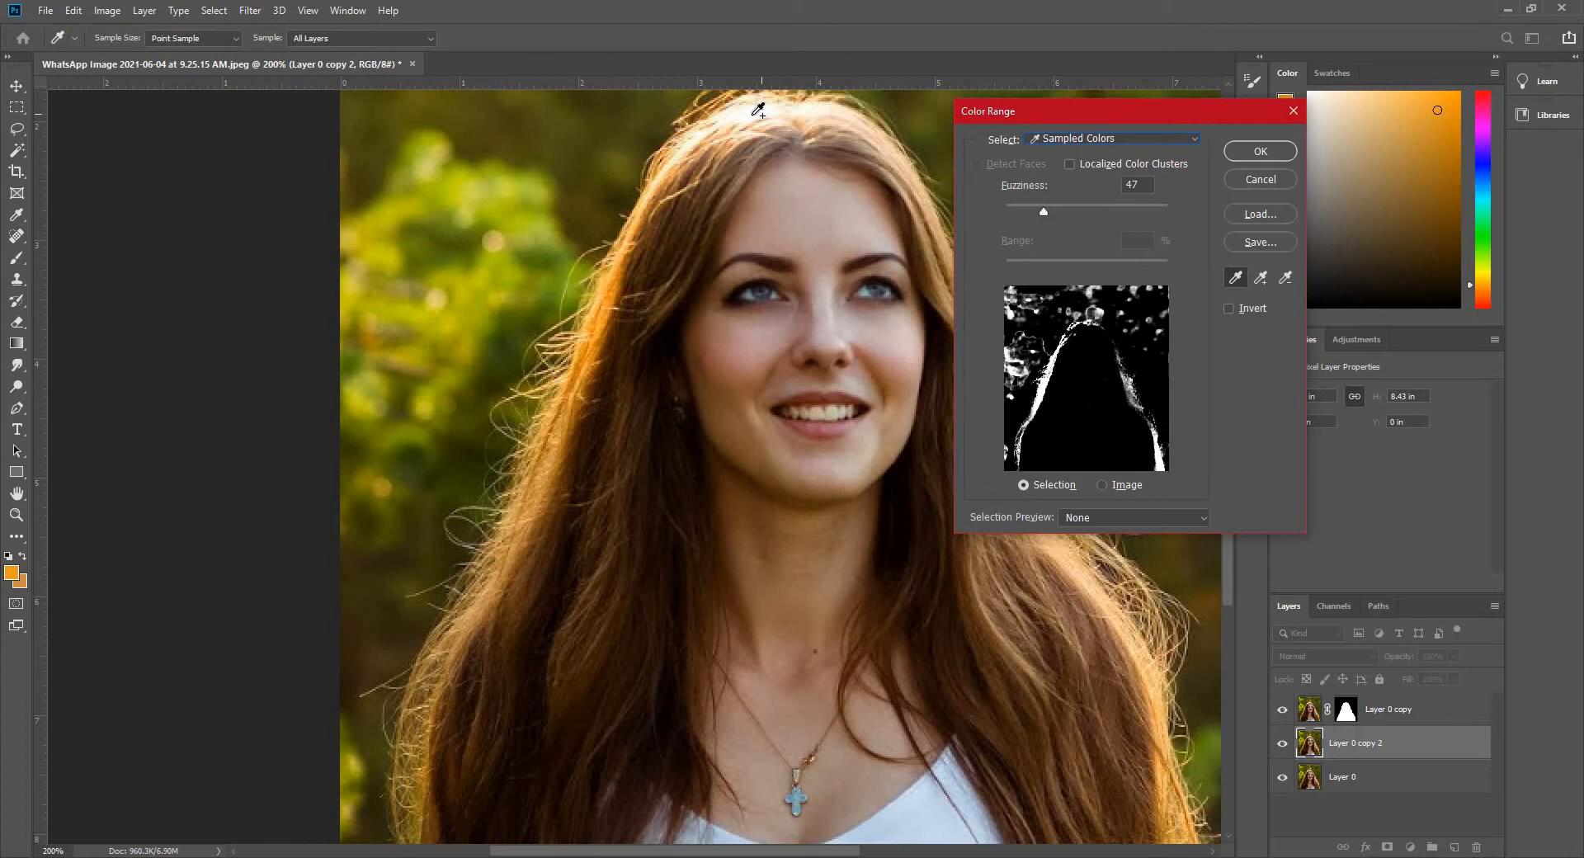
- Add the bright crown highlights and the golden tones of the left and lower-left hair to the Color Range sample
{"action": "left_click", "coordinate": [758, 110]}
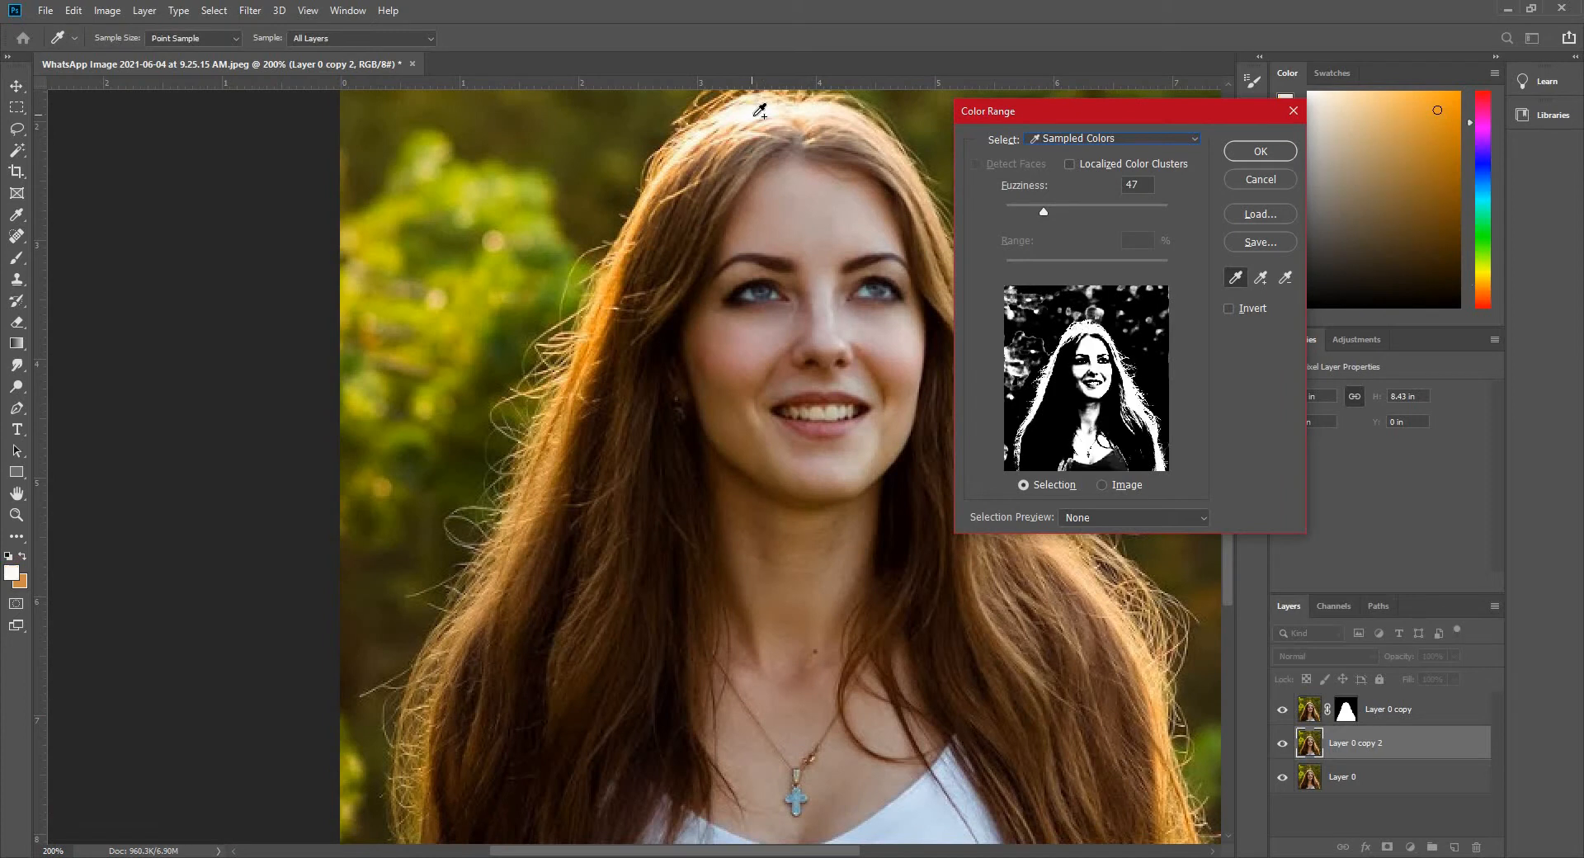
{"action": "left_click", "coordinate": [697, 134]}
{"action": "left_click", "coordinate": [697, 140], "text": "shift"}
{"action": "left_click", "coordinate": [613, 373], "text": "shift"}
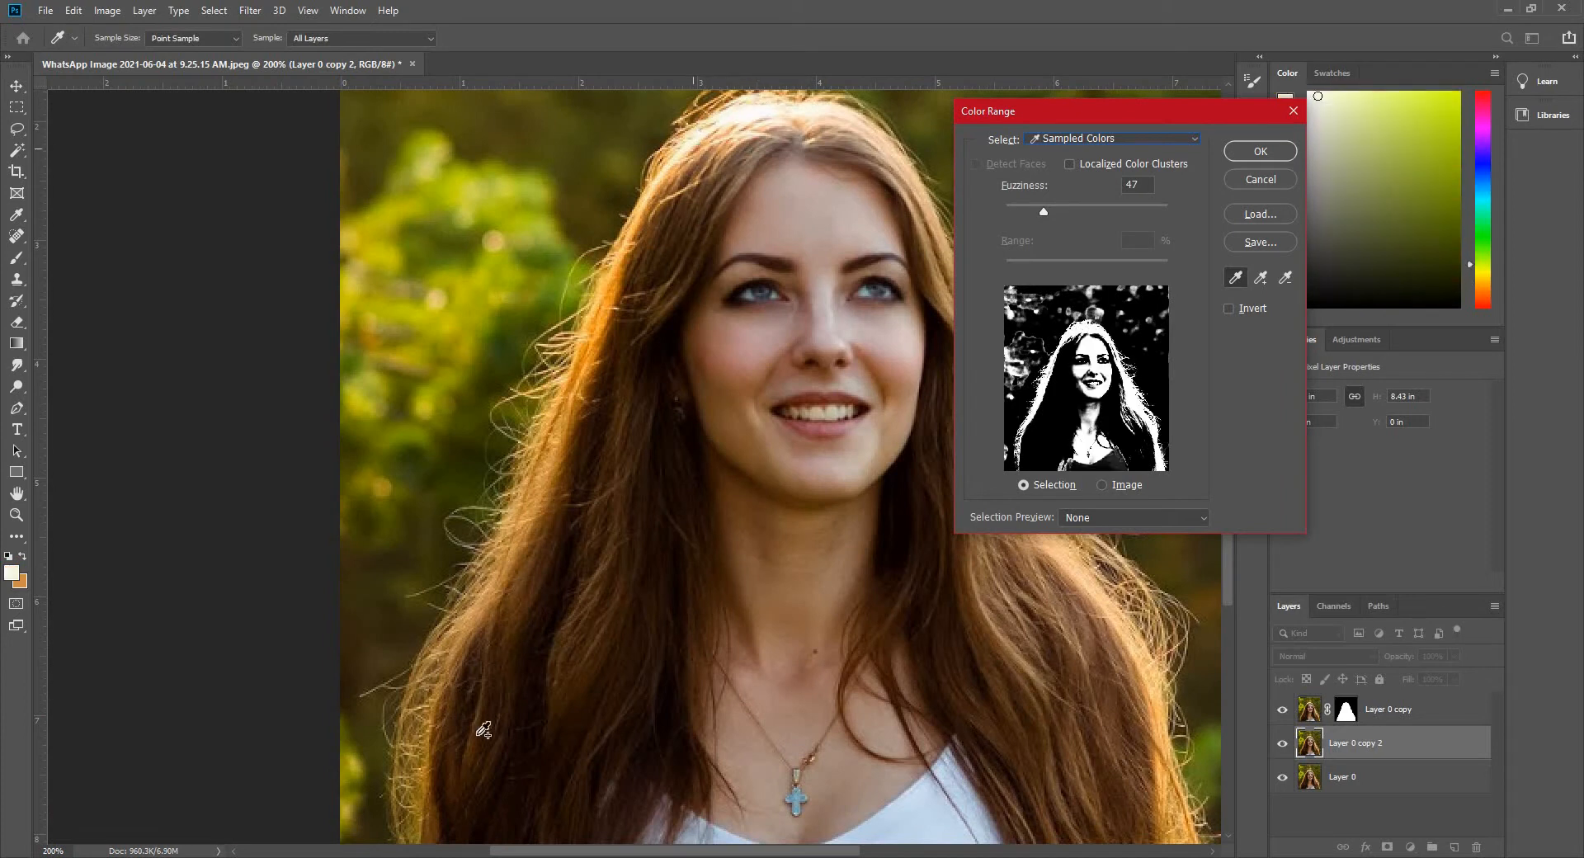
{"action": "left_click", "coordinate": [422, 789], "text": "shift"}
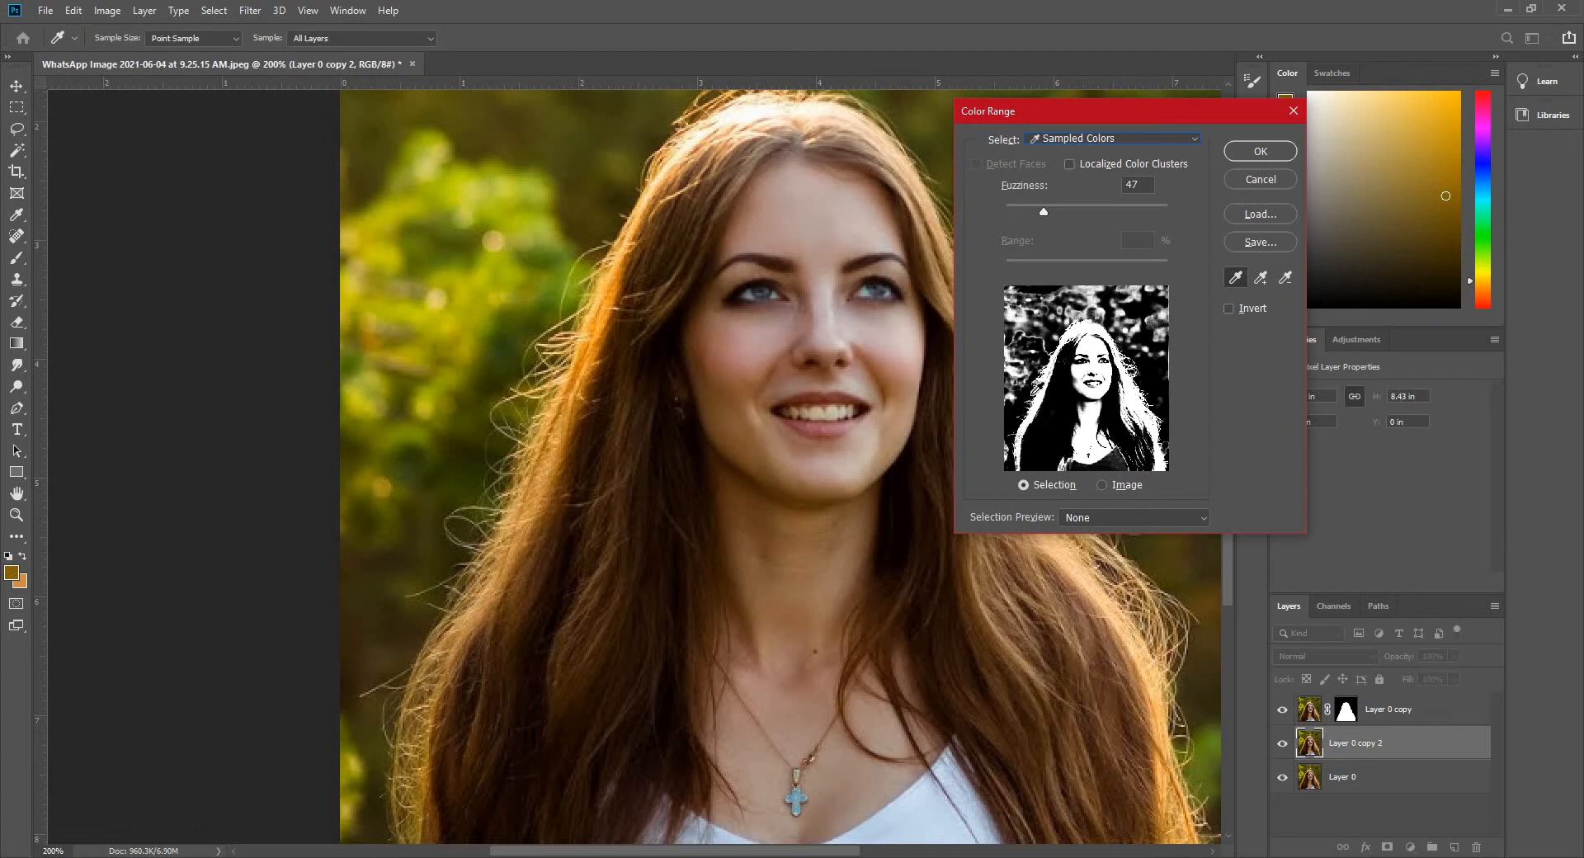
- Set the Color Range fuzziness to 28 and apply the selection
{"action": "mouse_move", "coordinate": [1029, 212]}
{"action": "left_mouse_down"}
{"action": "mouse_move", "coordinate": [1047, 216]}
{"action": "mouse_move", "coordinate": [1025, 214]}
{"action": "left_mouse_up"}
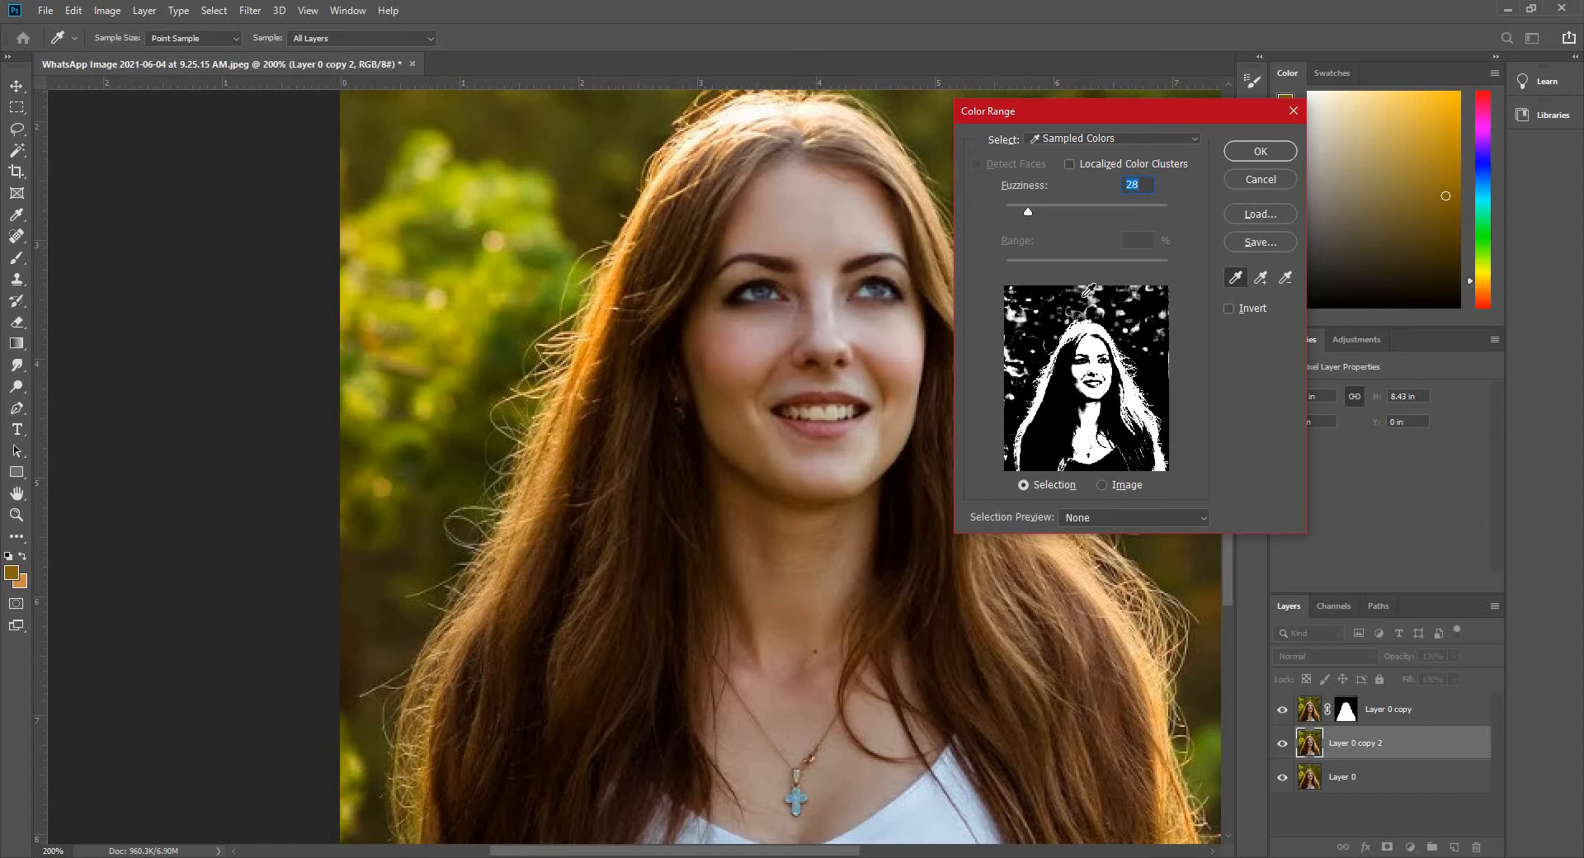
{"action": "left_click", "coordinate": [1245, 152]}
{"action": "key", "text": "p"}
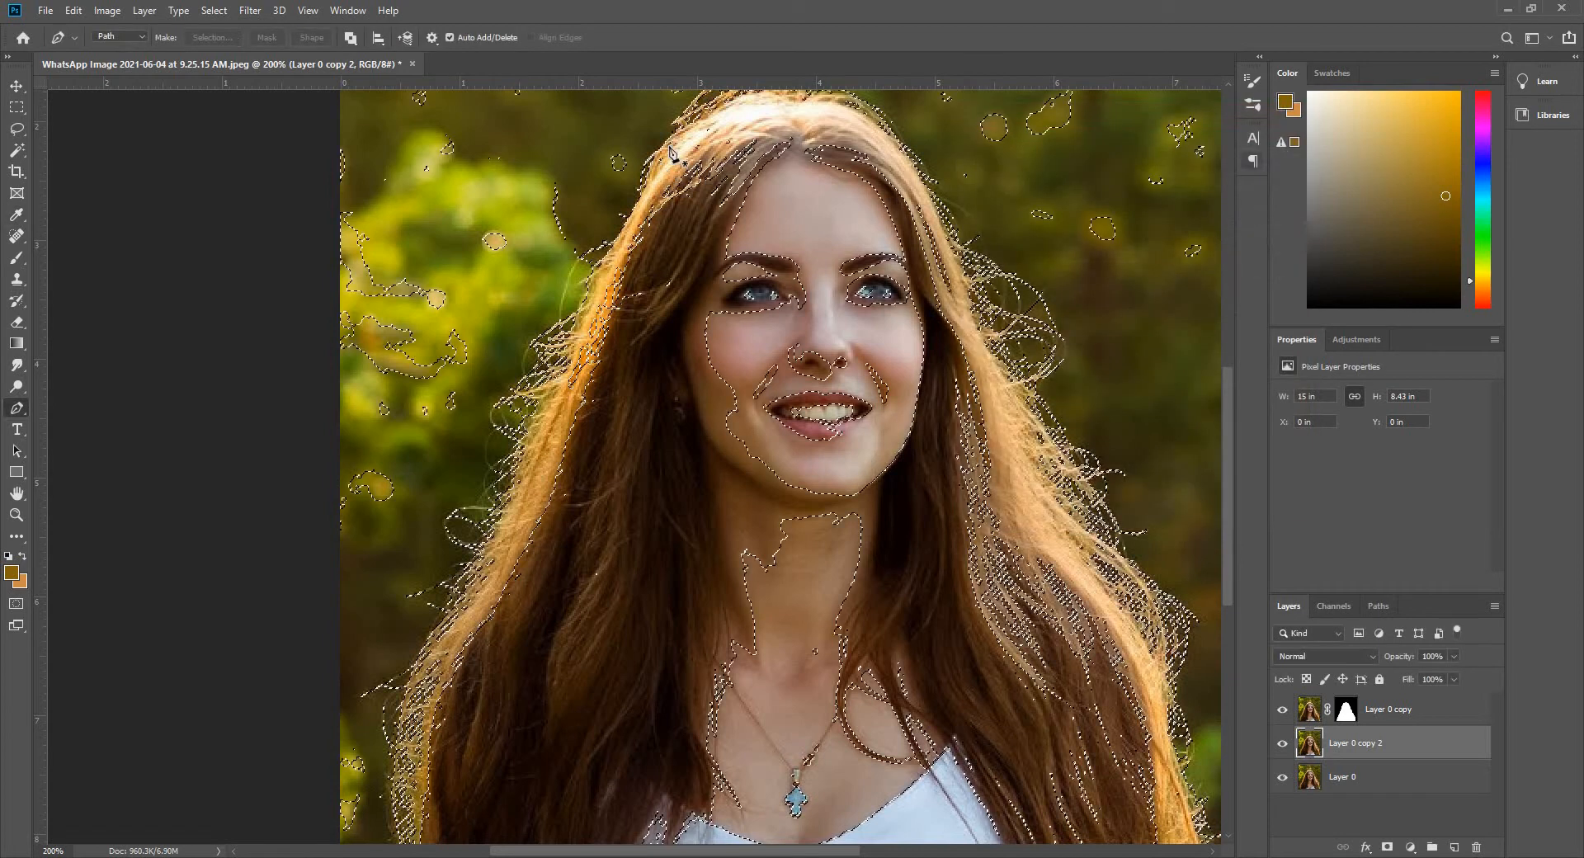
- Mask Layer 0 copy 2 with the color-range selection and hide Layer 0 to view the whole cutout
{"action": "scroll", "coordinate": [994, 413], "scroll_direction": "up", "scroll_amount": 5}
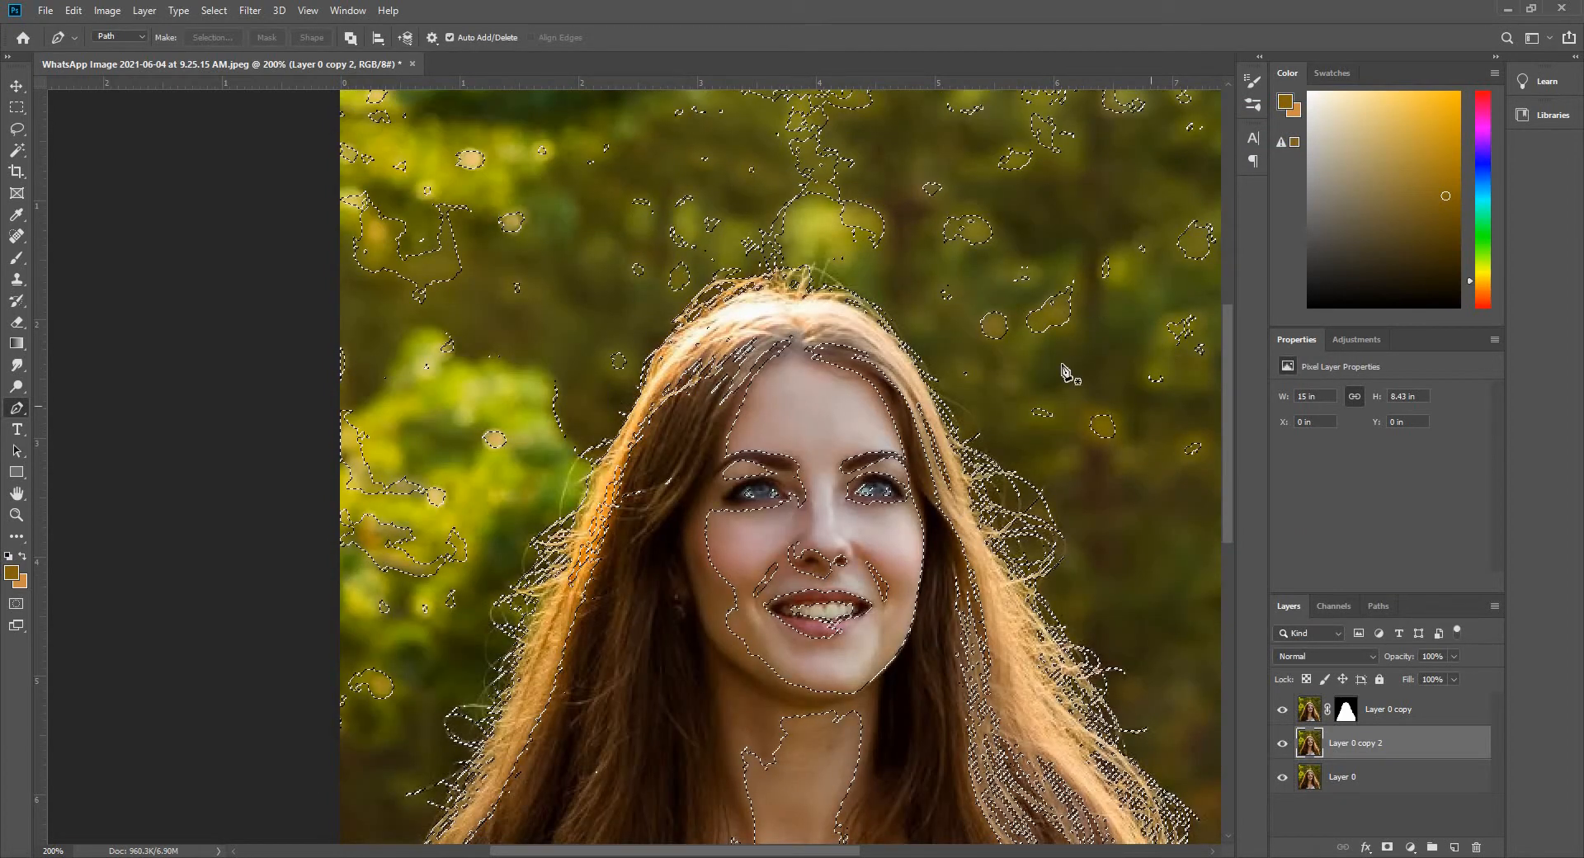
{"action": "scroll", "coordinate": [1070, 518], "scroll_direction": "down", "scroll_amount": 3}
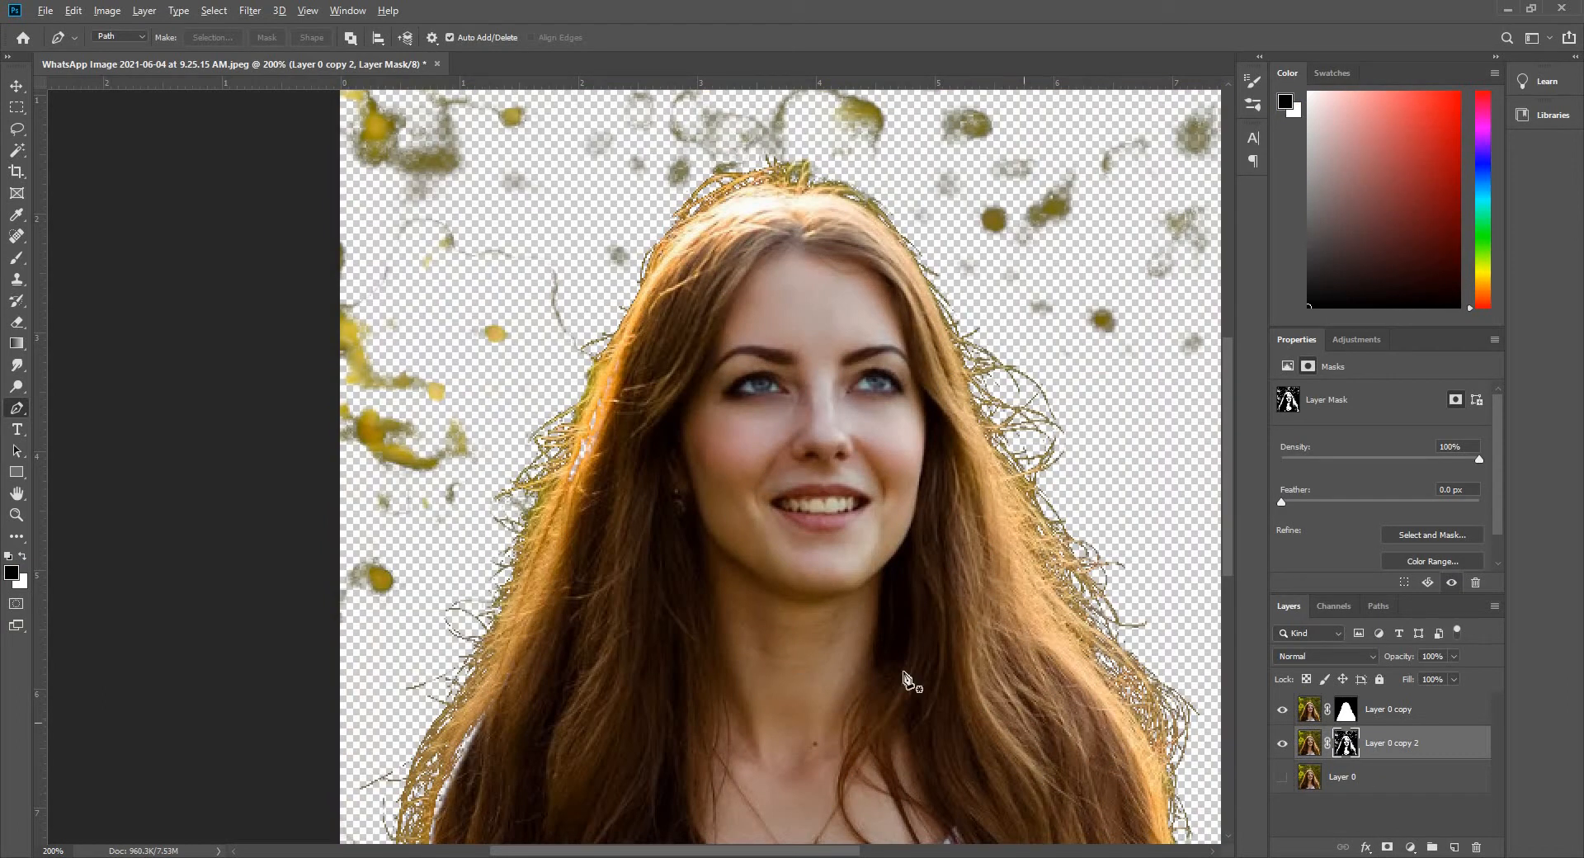
{"action": "key", "text": "ctrl+minus"}
{"action": "key", "text": "ctrl+minus"}
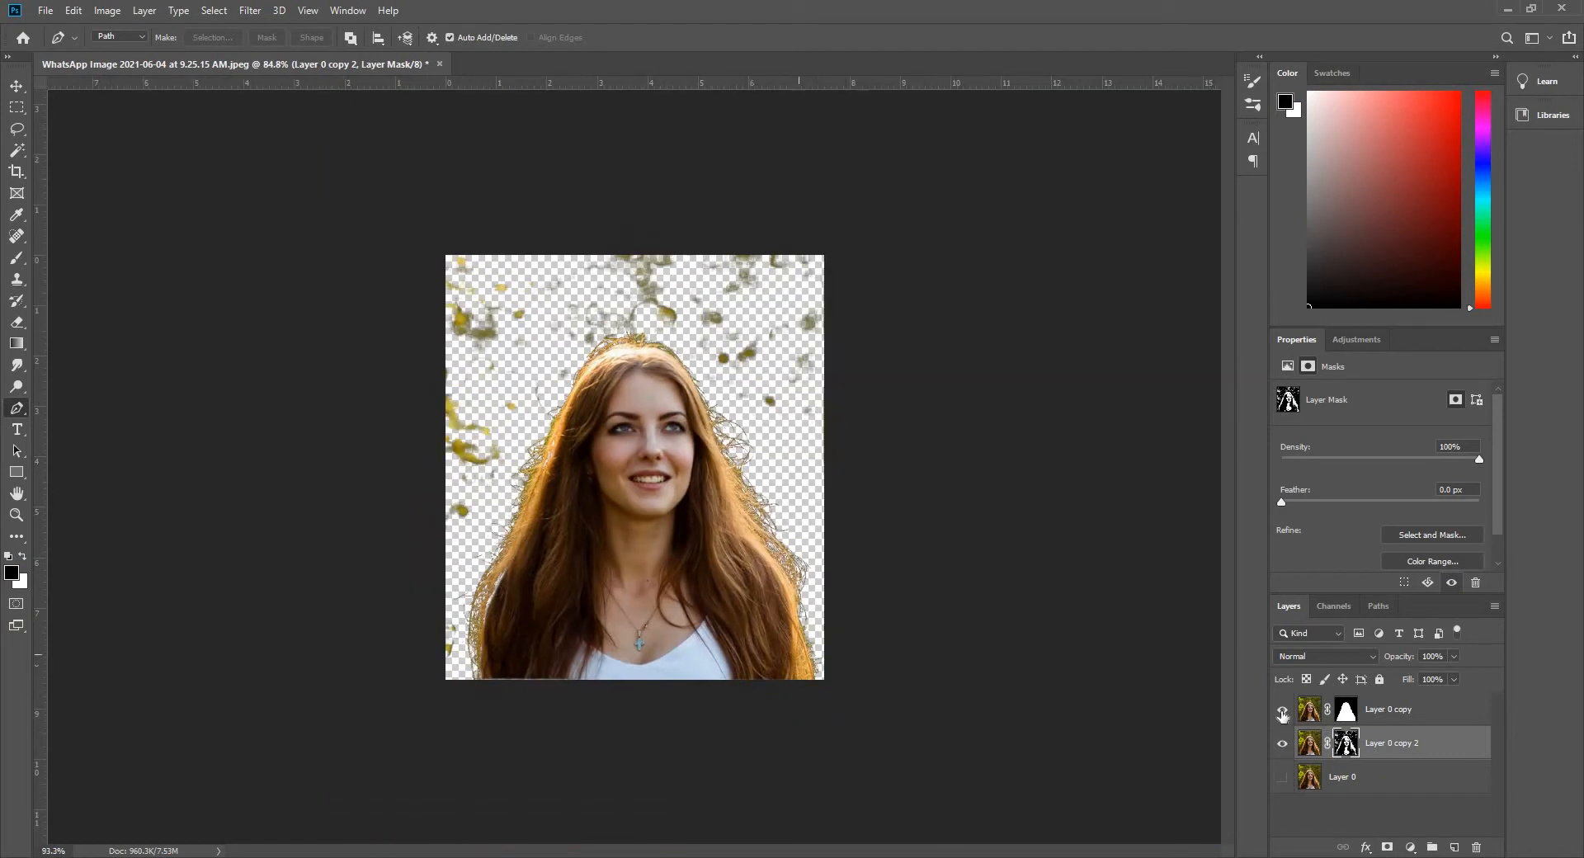
- Compare the cutout with and without Layer 0 copy, then leave it hidden to examine the color-range mask on its own
{"action": "key", "text": "ctrl+plus"}
{"action": "left_click", "coordinate": [1282, 712]}
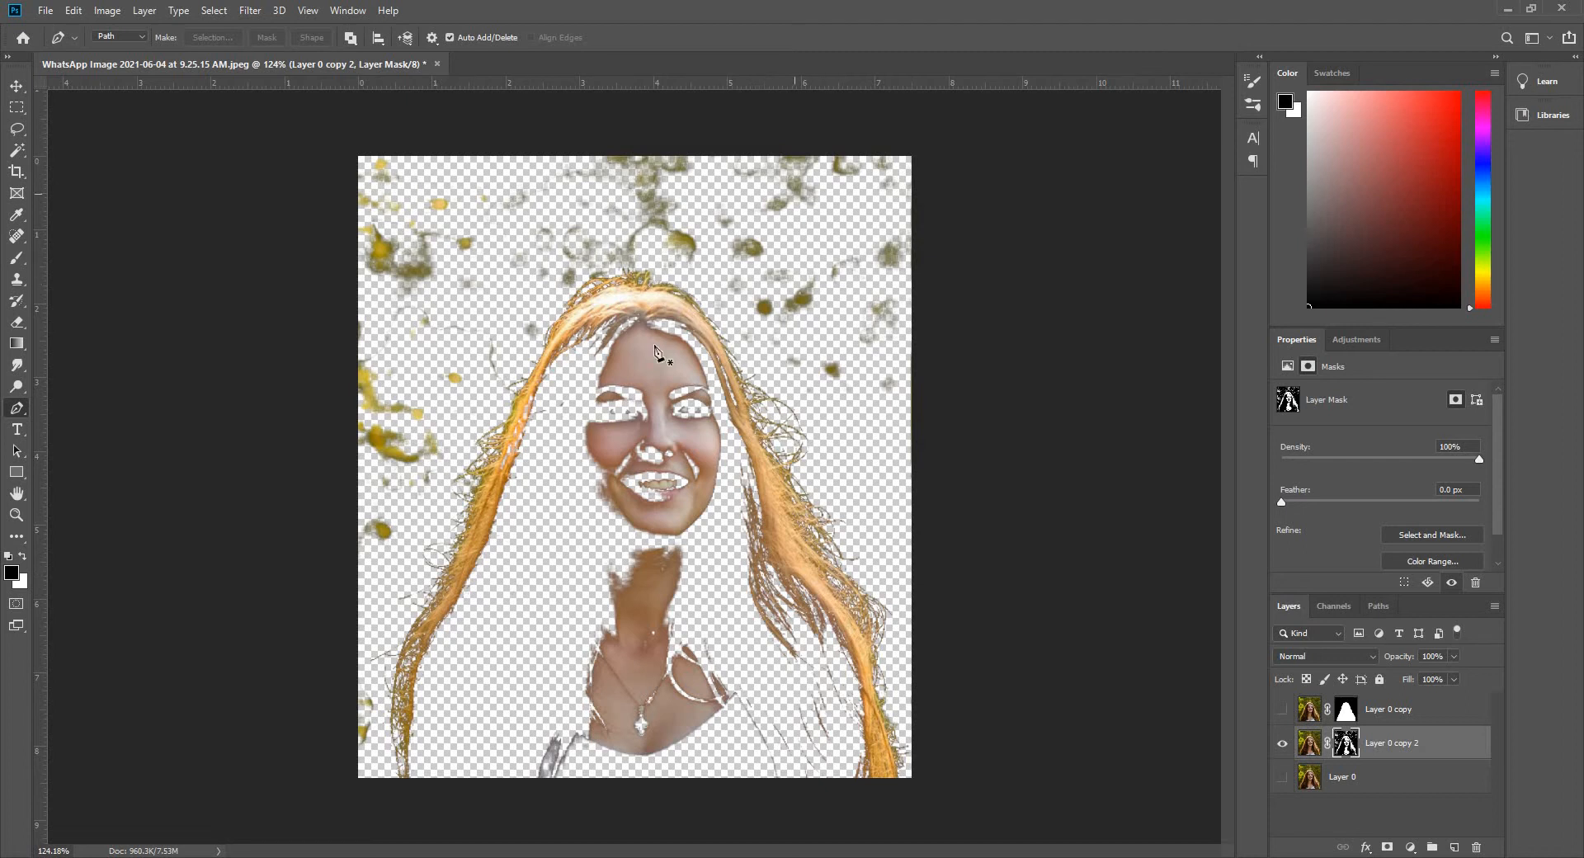
{"action": "left_click", "coordinate": [1283, 711]}
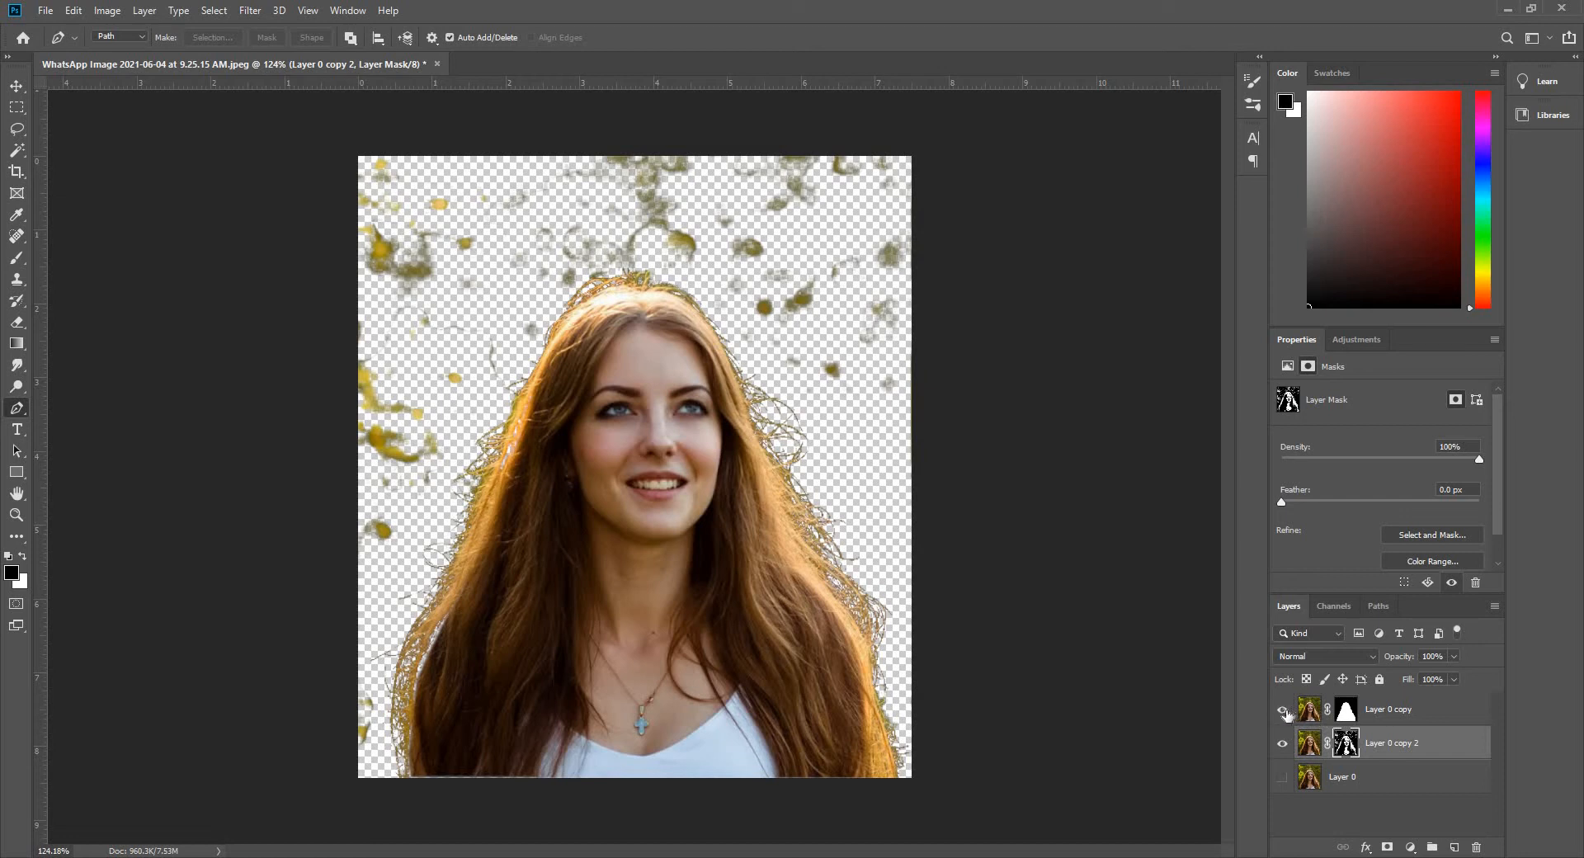
{"action": "left_click", "coordinate": [1283, 711]}
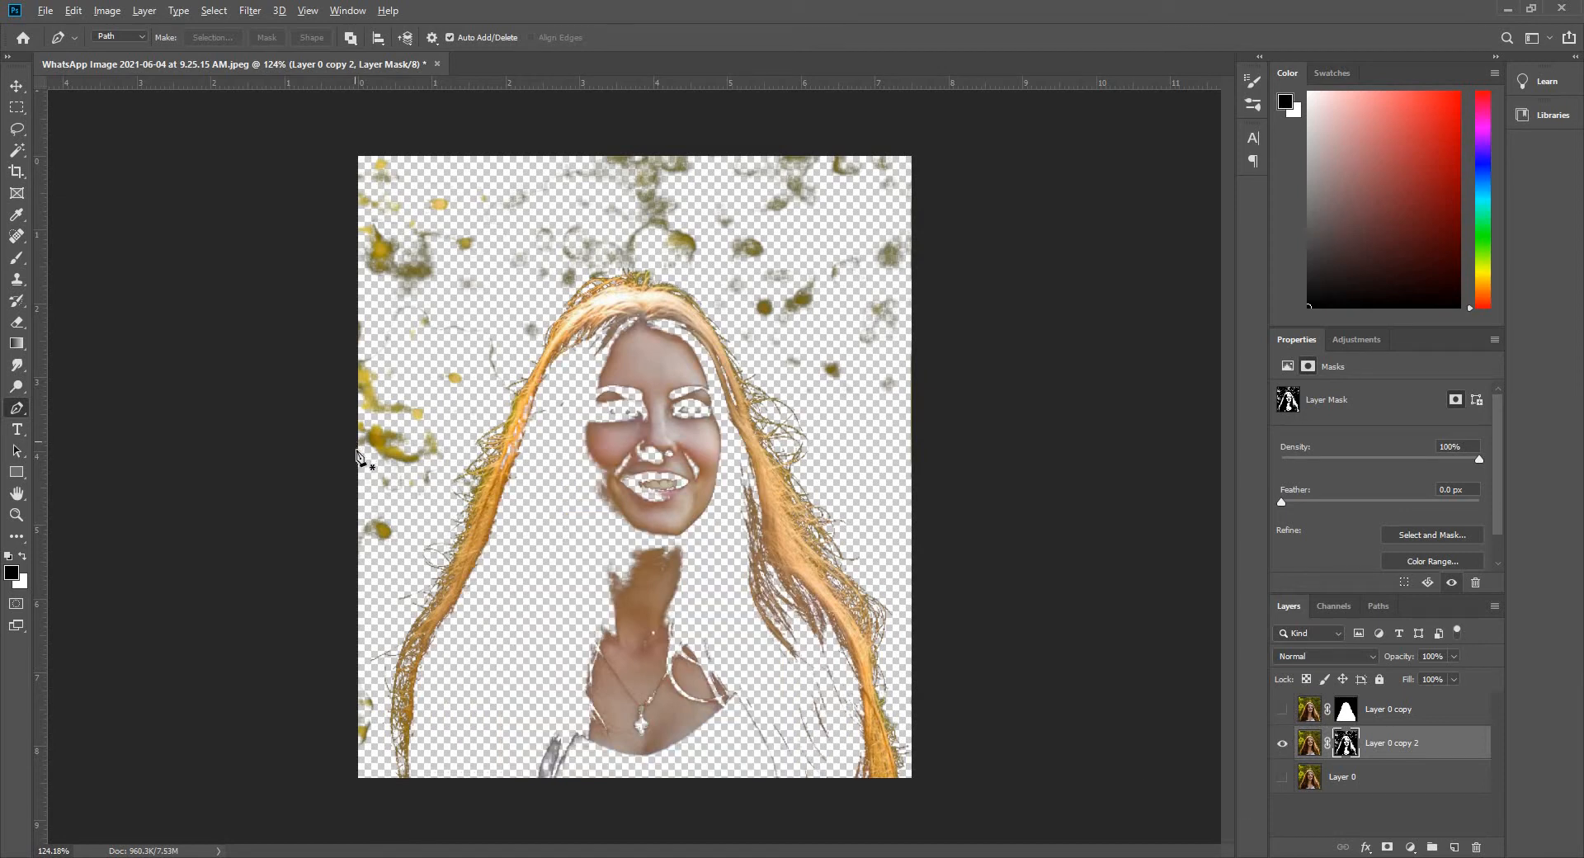
{"action": "scroll", "coordinate": [356, 450], "scroll_direction": "up", "scroll_amount": 5}
{"action": "scroll", "coordinate": [356, 449], "scroll_direction": "down", "scroll_amount": 1}
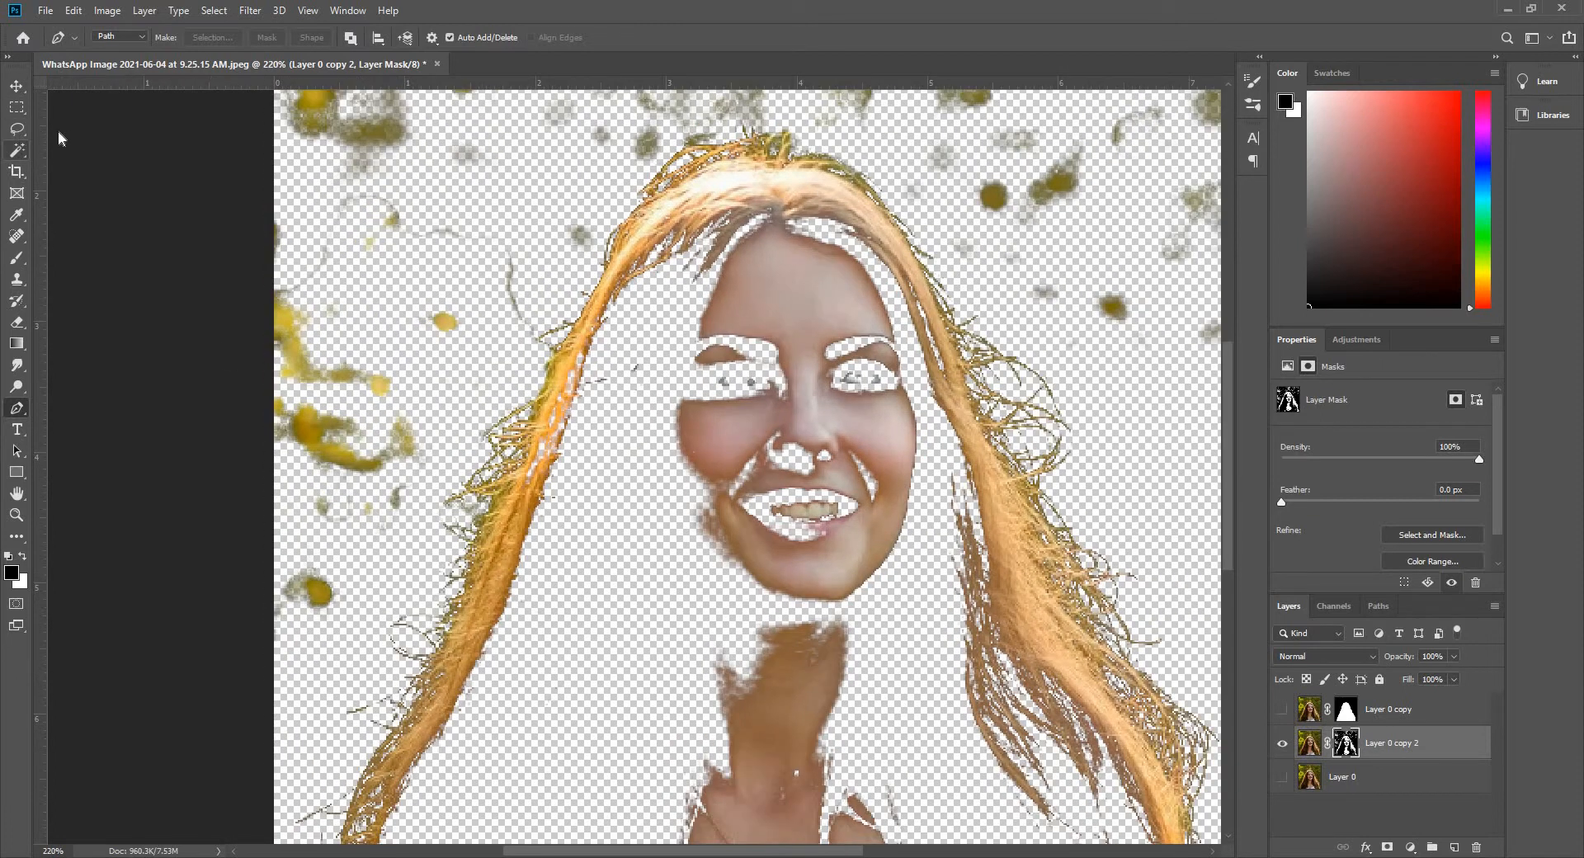
- Lasso the background area around the woman, following loosely outside the stray hair strands from one lower edge to the other
{"action": "left_click", "coordinate": [17, 129]}
{"action": "scroll", "coordinate": [415, 715], "scroll_direction": "down", "scroll_amount": 6}
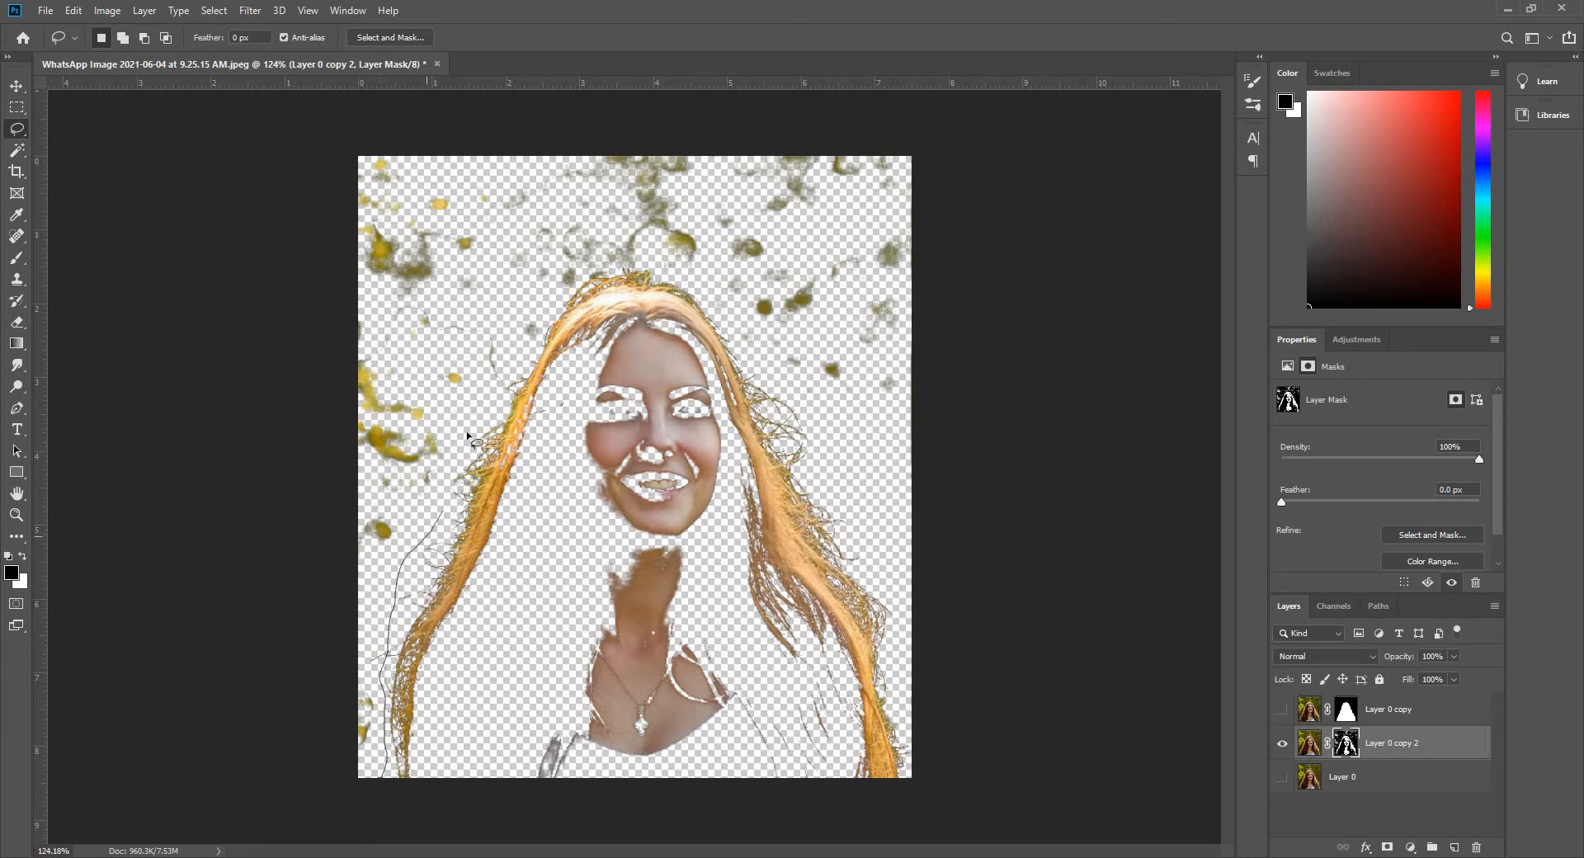
{"action": "left_click_drag", "start_coordinate": [467, 430], "coordinate": [547, 327]}
{"action": "mouse_move", "coordinate": [607, 272]}
{"action": "left_mouse_down"}
{"action": "mouse_move", "coordinate": [639, 267]}
{"action": "mouse_move", "coordinate": [740, 330]}
{"action": "left_mouse_up"}
{"action": "left_click_drag", "start_coordinate": [831, 444], "coordinate": [857, 519]}
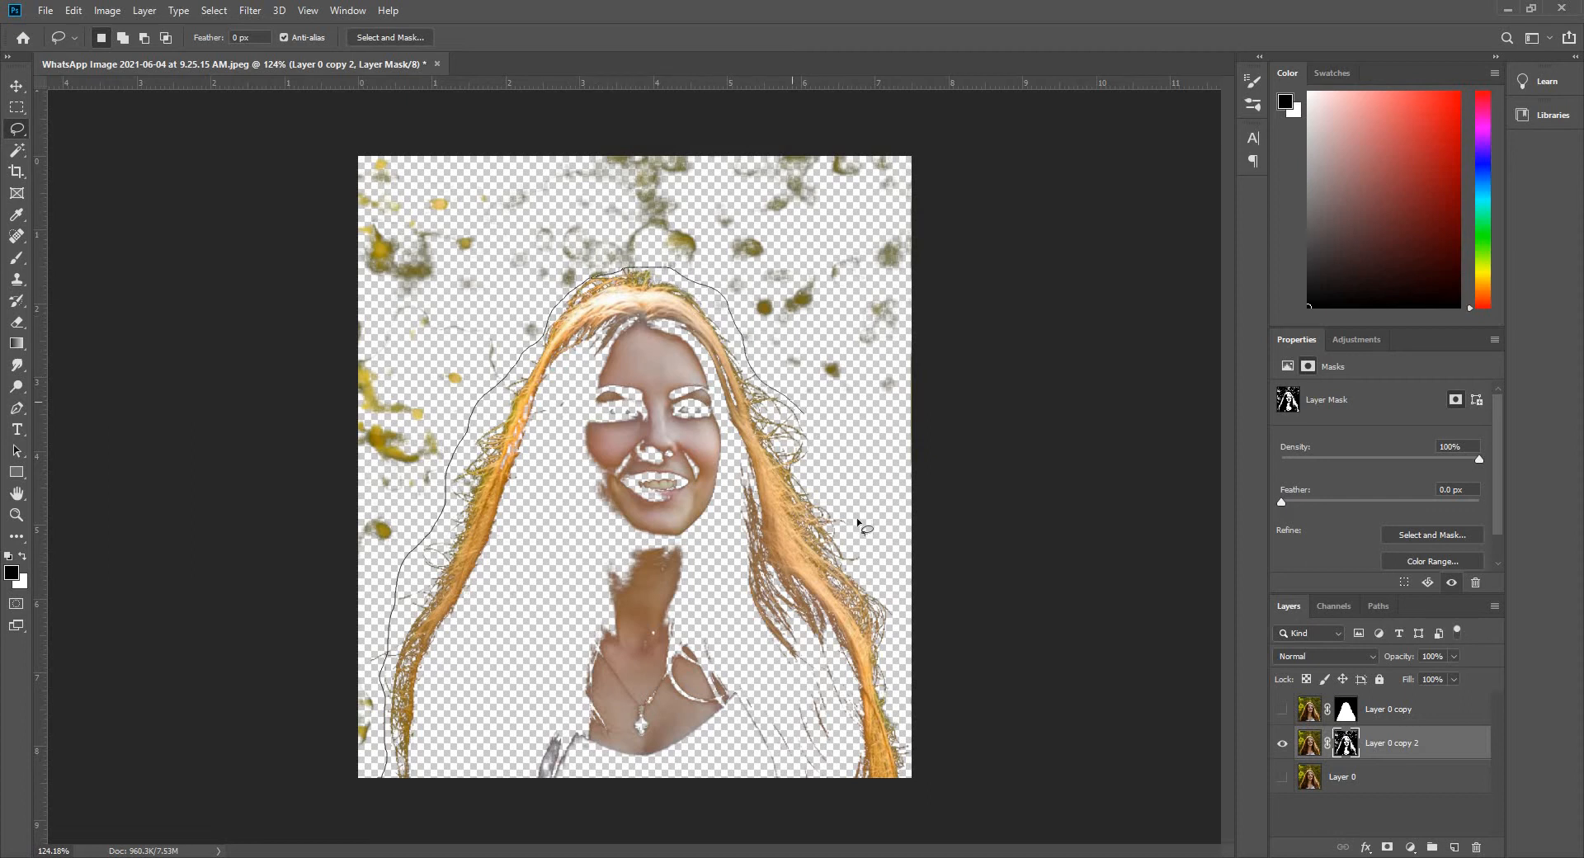
{"action": "left_click_drag", "start_coordinate": [902, 733], "coordinate": [1004, 768]}
{"action": "mouse_move", "coordinate": [264, 132]}
{"action": "left_mouse_down"}
{"action": "mouse_move", "coordinate": [265, 682]}
{"action": "mouse_move", "coordinate": [354, 828]}
{"action": "mouse_move", "coordinate": [388, 788]}
{"action": "mouse_move", "coordinate": [384, 837]}
{"action": "left_mouse_up"}
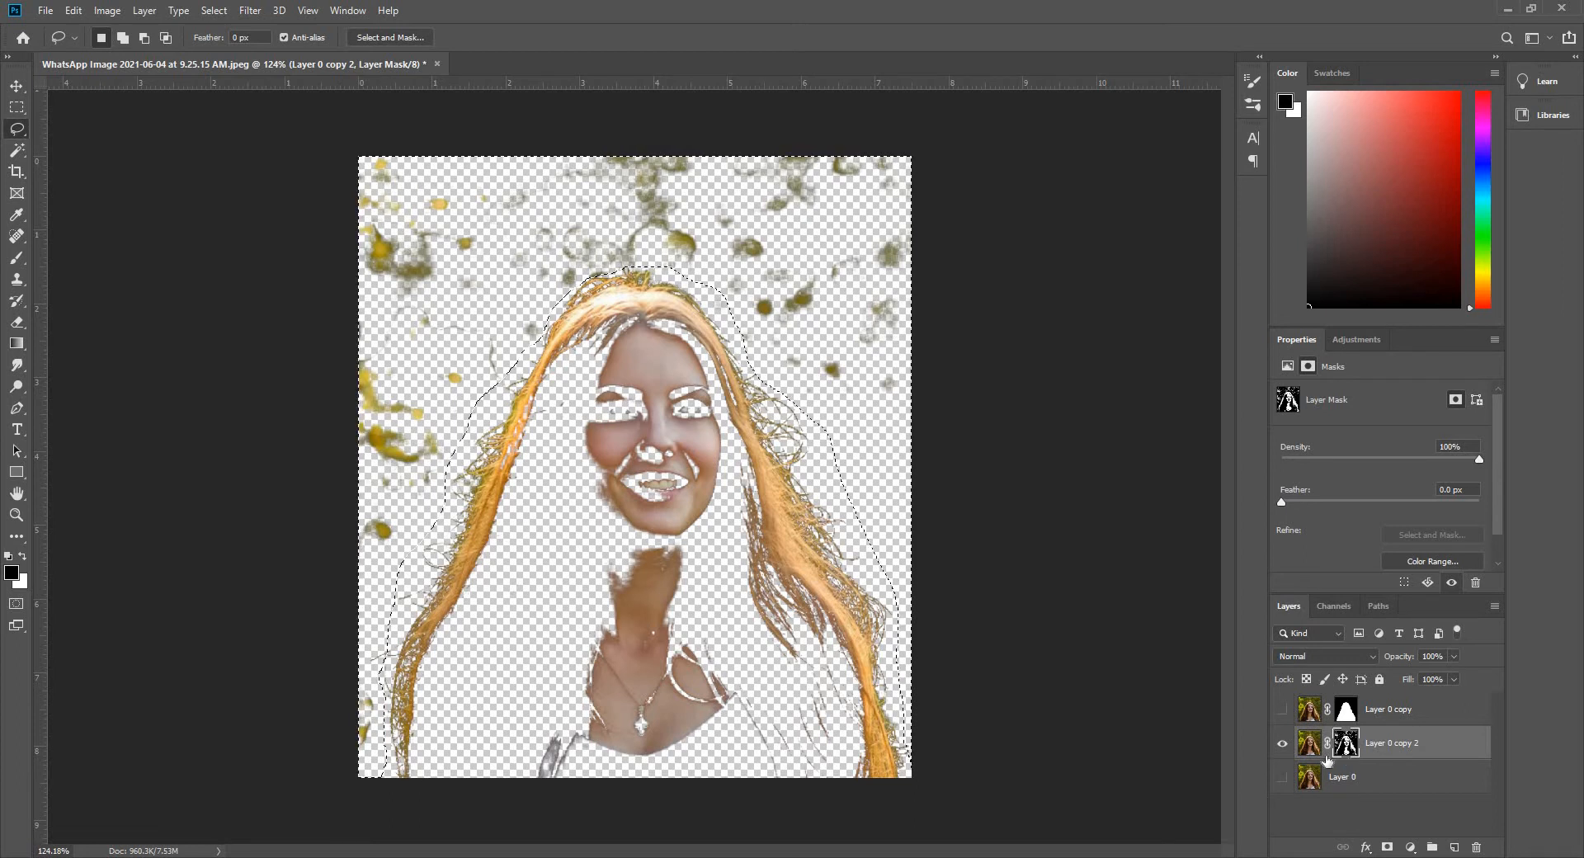
- Fill the selected background area of Layer 0 copy 2's mask with black at 100% opacity and deselect
{"action": "key", "text": "shift+F5"}
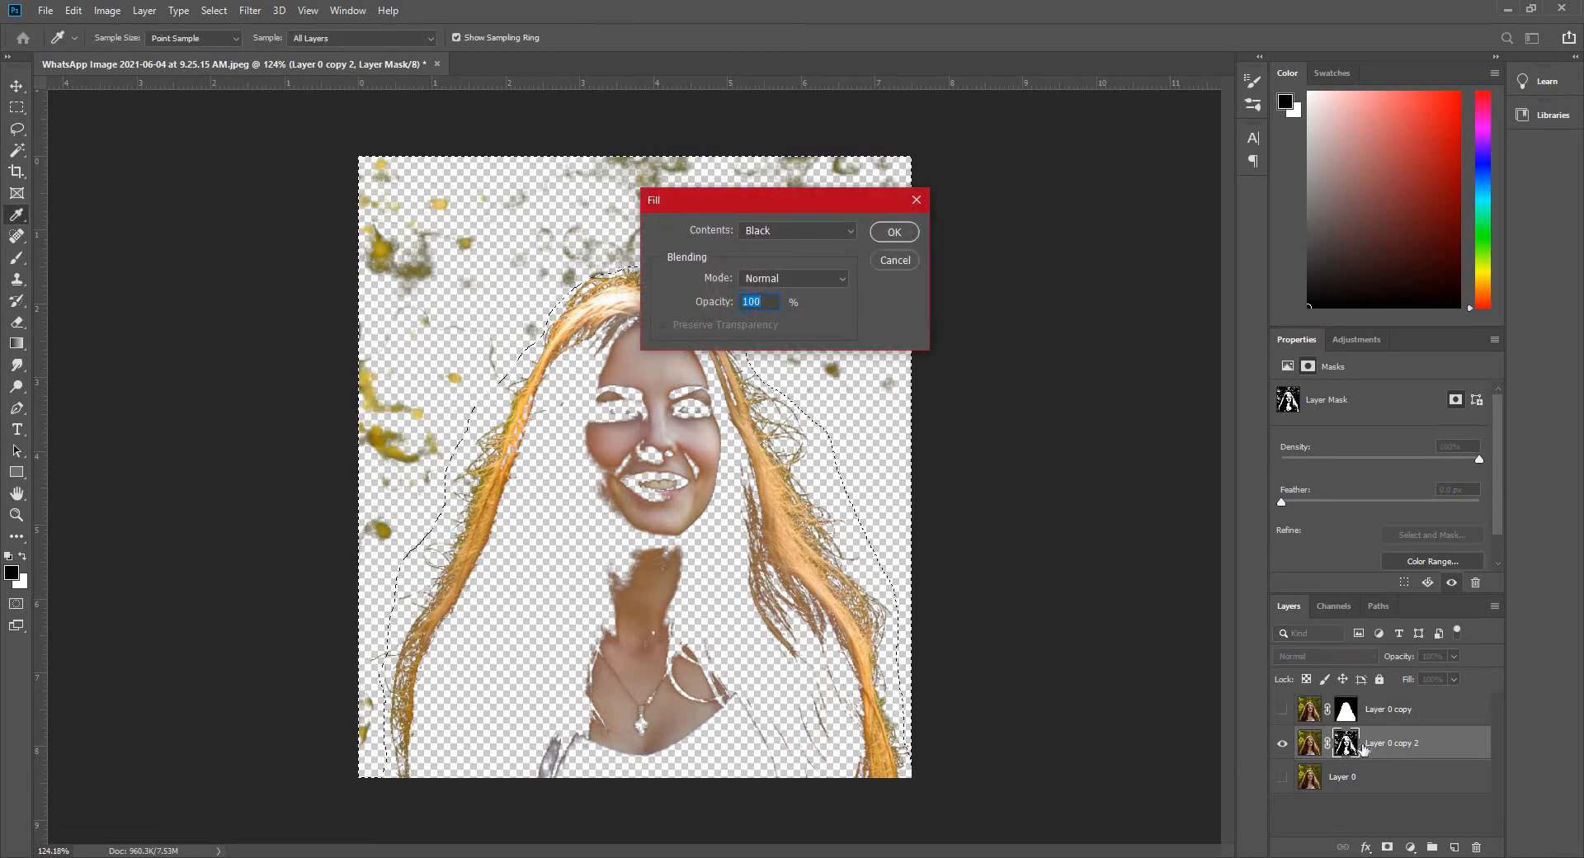
{"action": "left_click", "coordinate": [892, 221]}
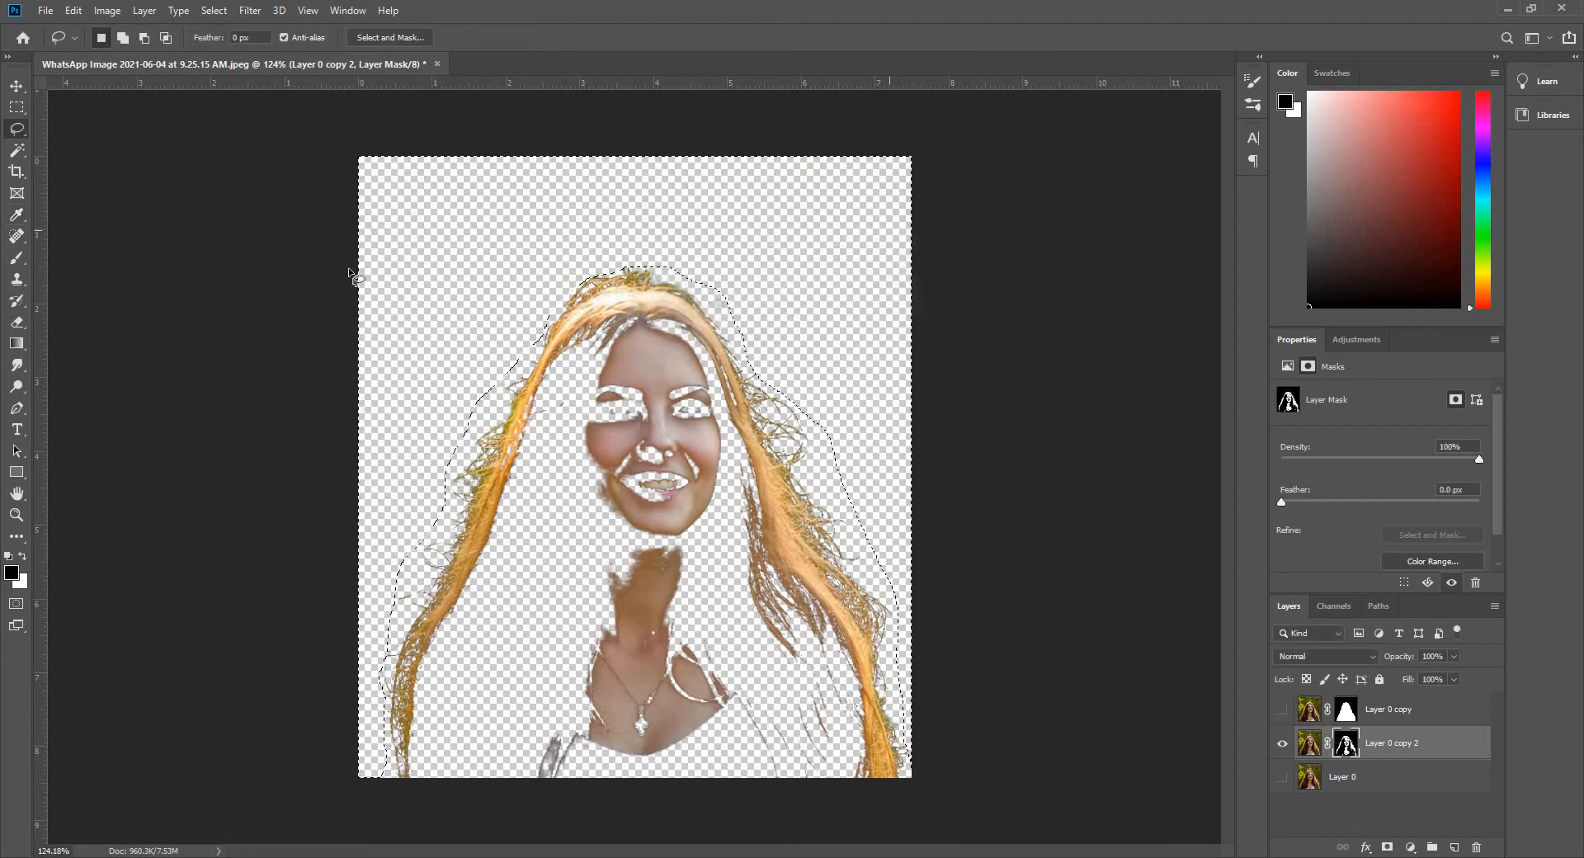
{"action": "key", "text": "l"}
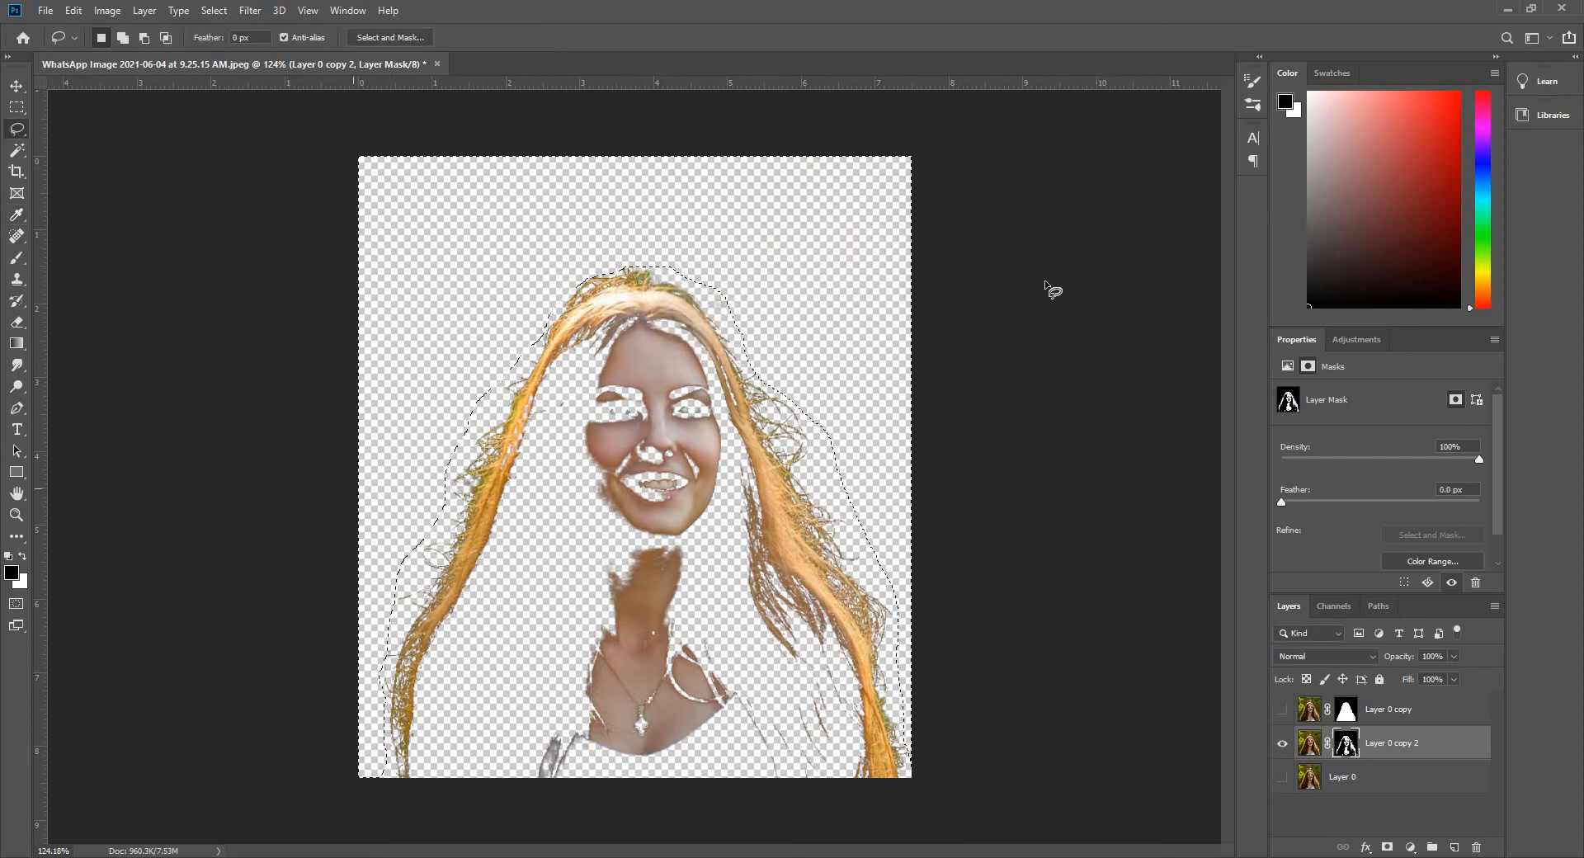
{"action": "key", "text": "ctrl+d"}
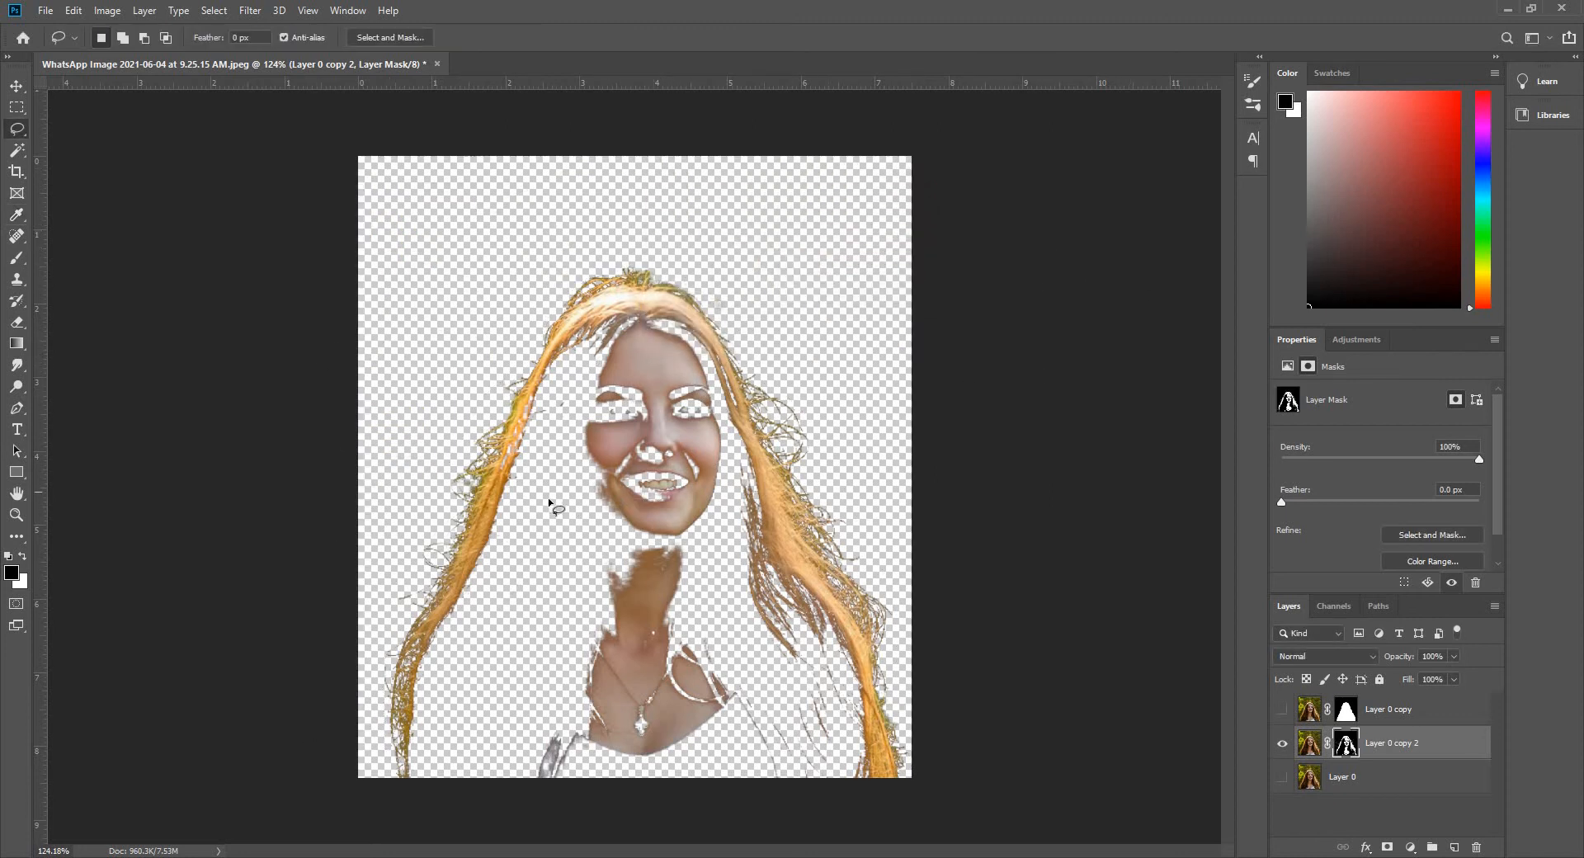
- Show Layer 0 copy again and inspect the combined hair edges up close
{"action": "key", "text": "ctrl+plus"}
{"action": "left_click", "coordinate": [1283, 712]}
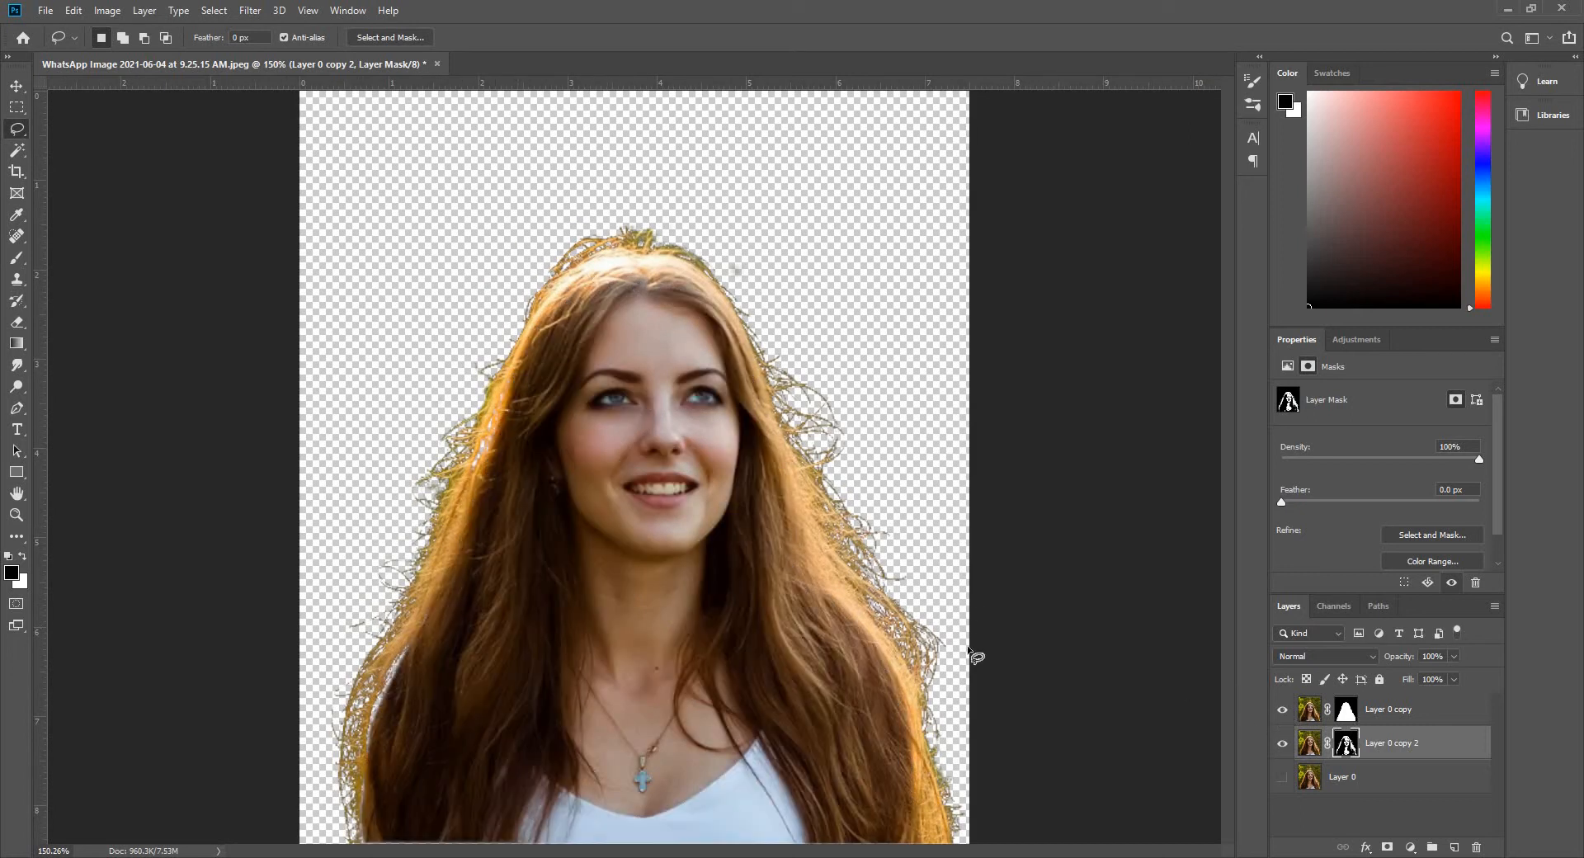
{"action": "left_click_drag", "start_coordinate": [935, 677], "coordinate": [1485, 619]}
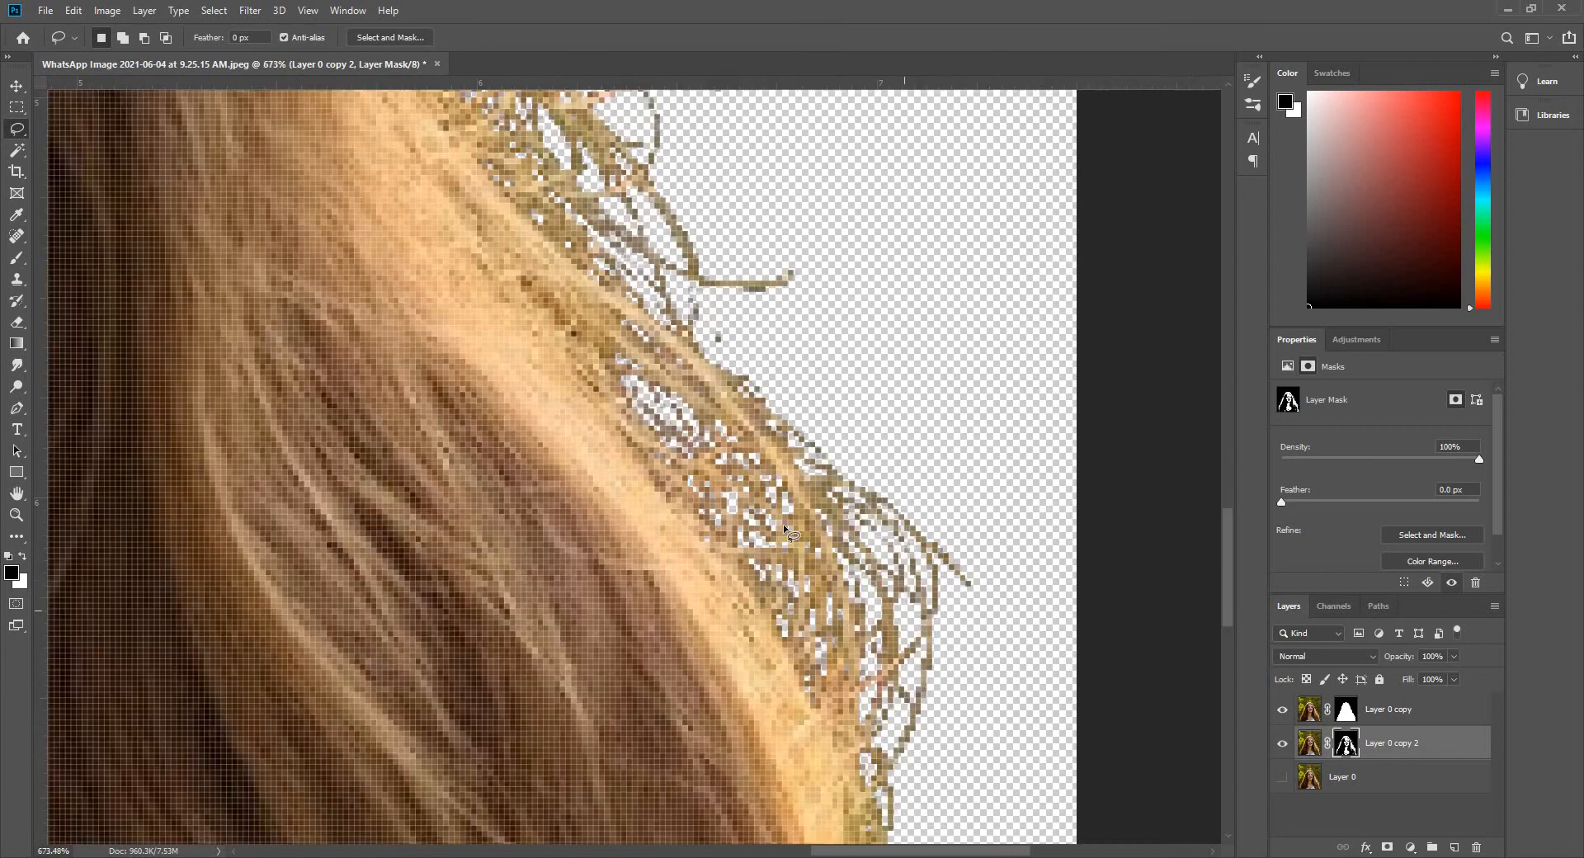
{"action": "left_click_drag", "start_coordinate": [876, 600], "coordinate": [365, 480]}
{"action": "left_click_drag", "start_coordinate": [814, 311], "coordinate": [470, 380]}
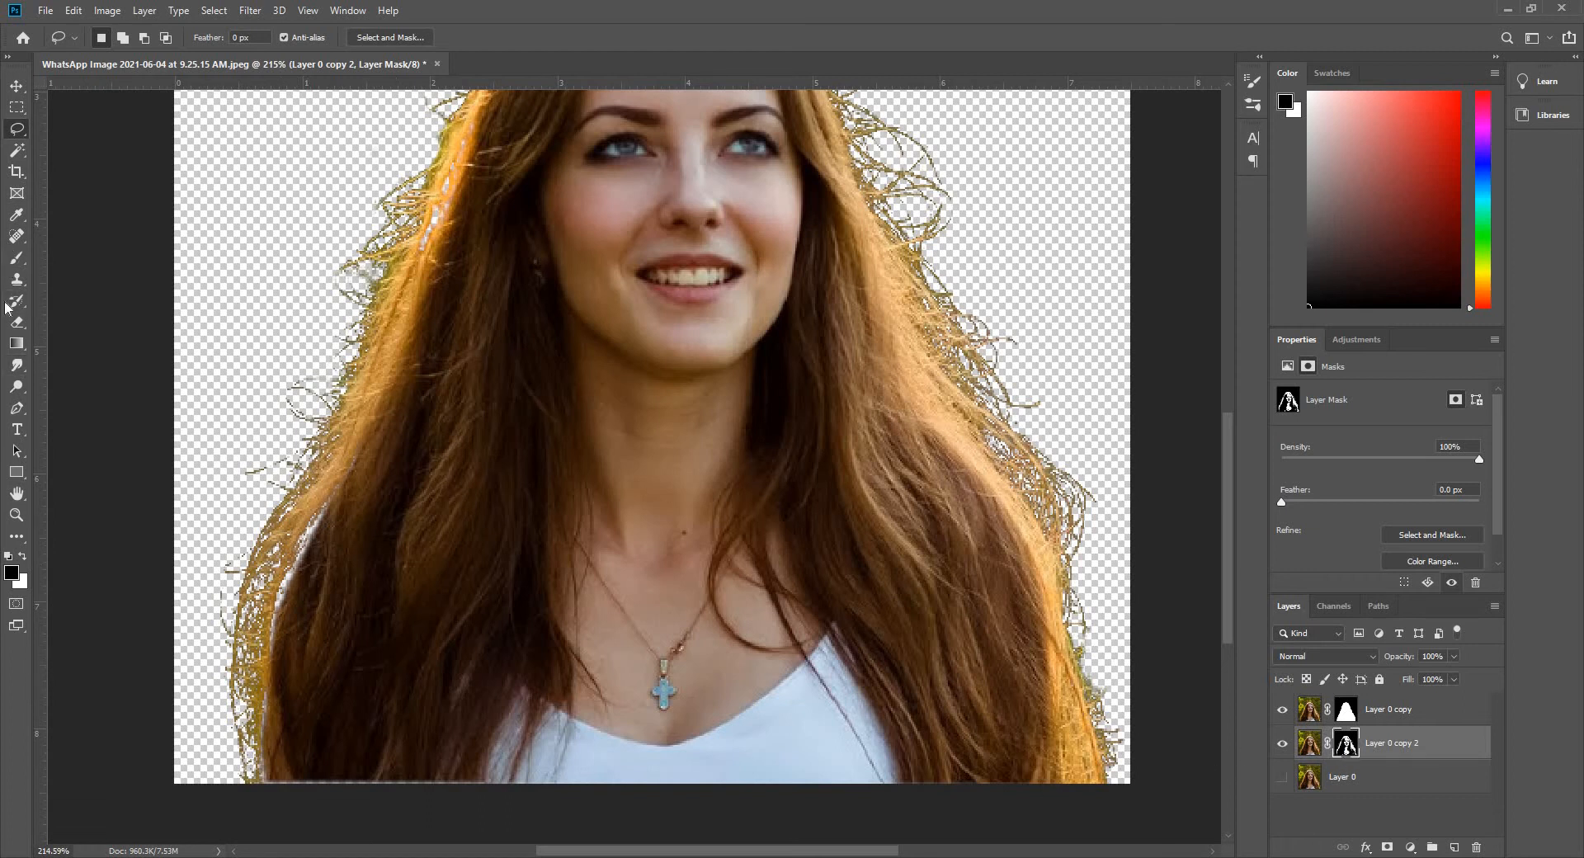
- Paint white on Layer 0 copy 2's mask with a 25 px brush at 100% flow to close the gap along the lower-left hair edge
{"action": "left_click", "coordinate": [17, 258]}
{"action": "key", "text": "x"}
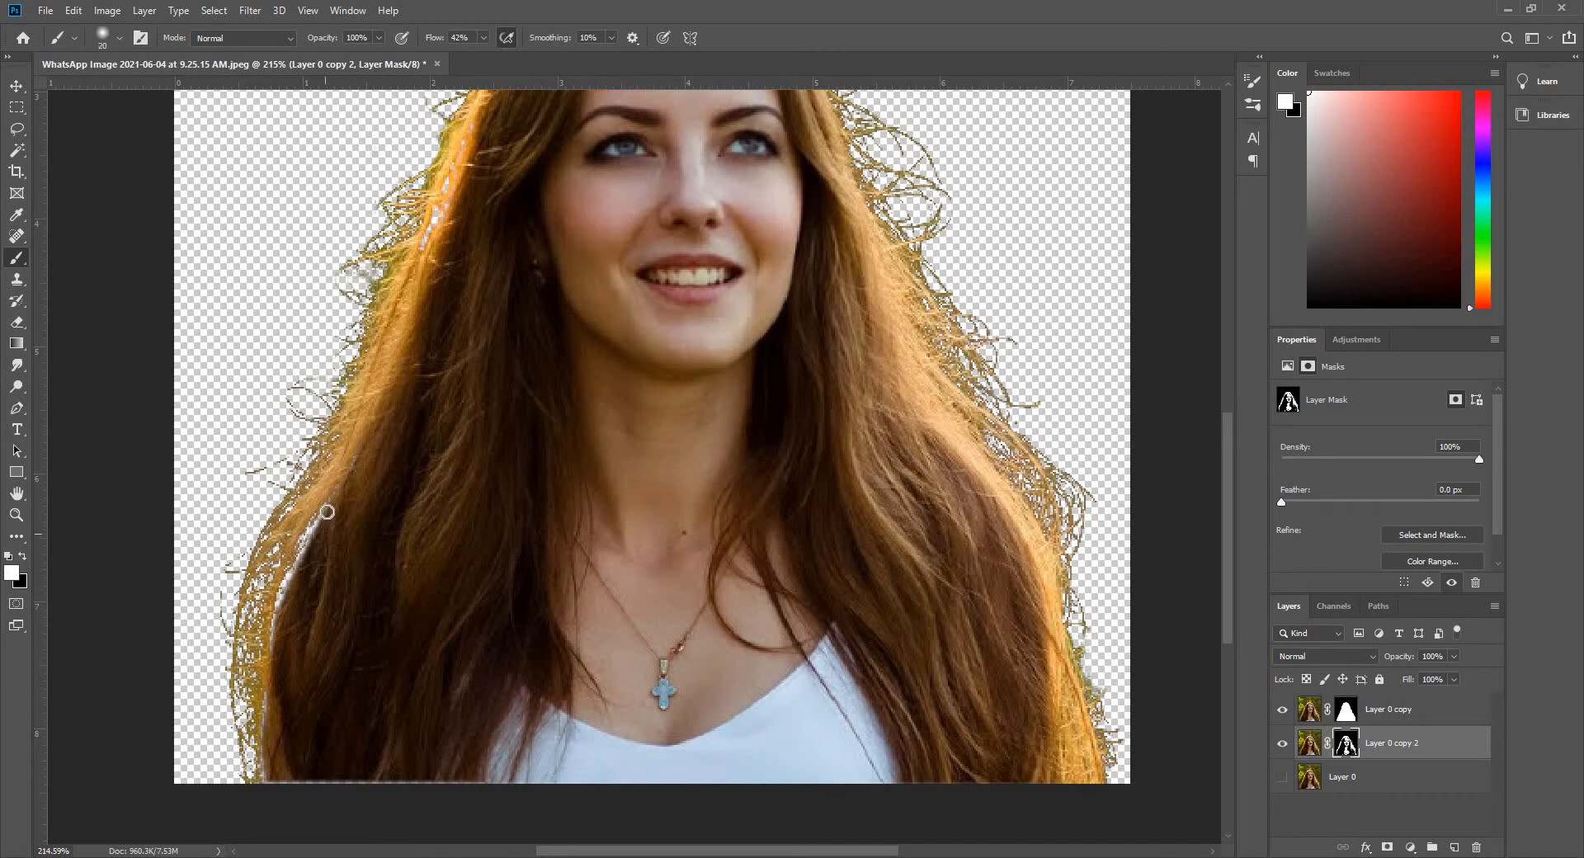
{"action": "left_click_drag", "start_coordinate": [326, 499], "coordinate": [301, 559]}
{"action": "left_click_drag", "start_coordinate": [435, 40], "coordinate": [485, 54]}
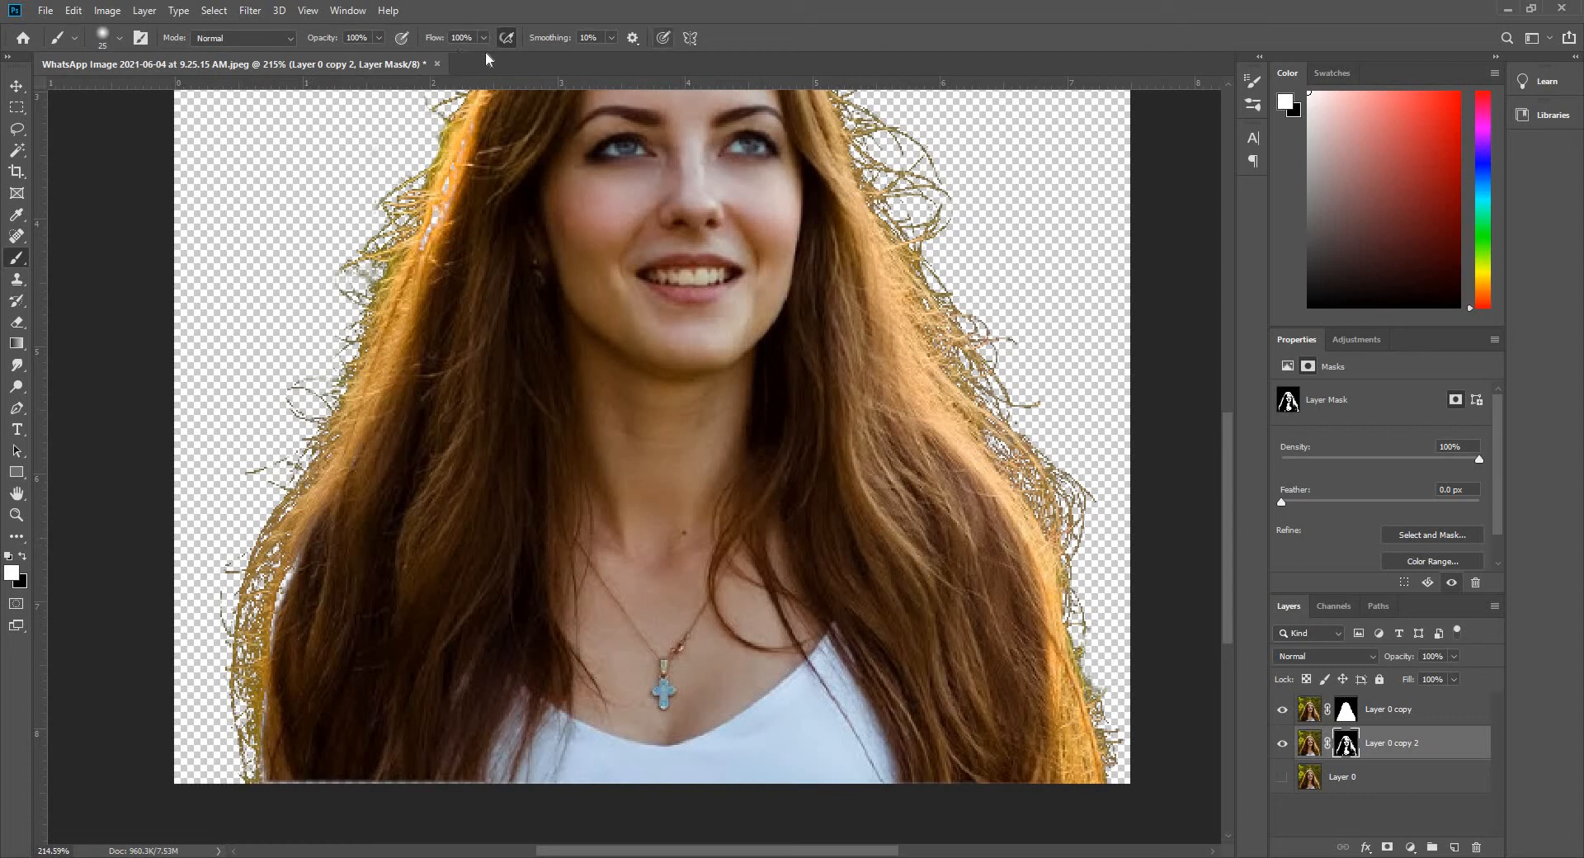
{"action": "left_click_drag", "start_coordinate": [283, 665], "coordinate": [282, 704]}
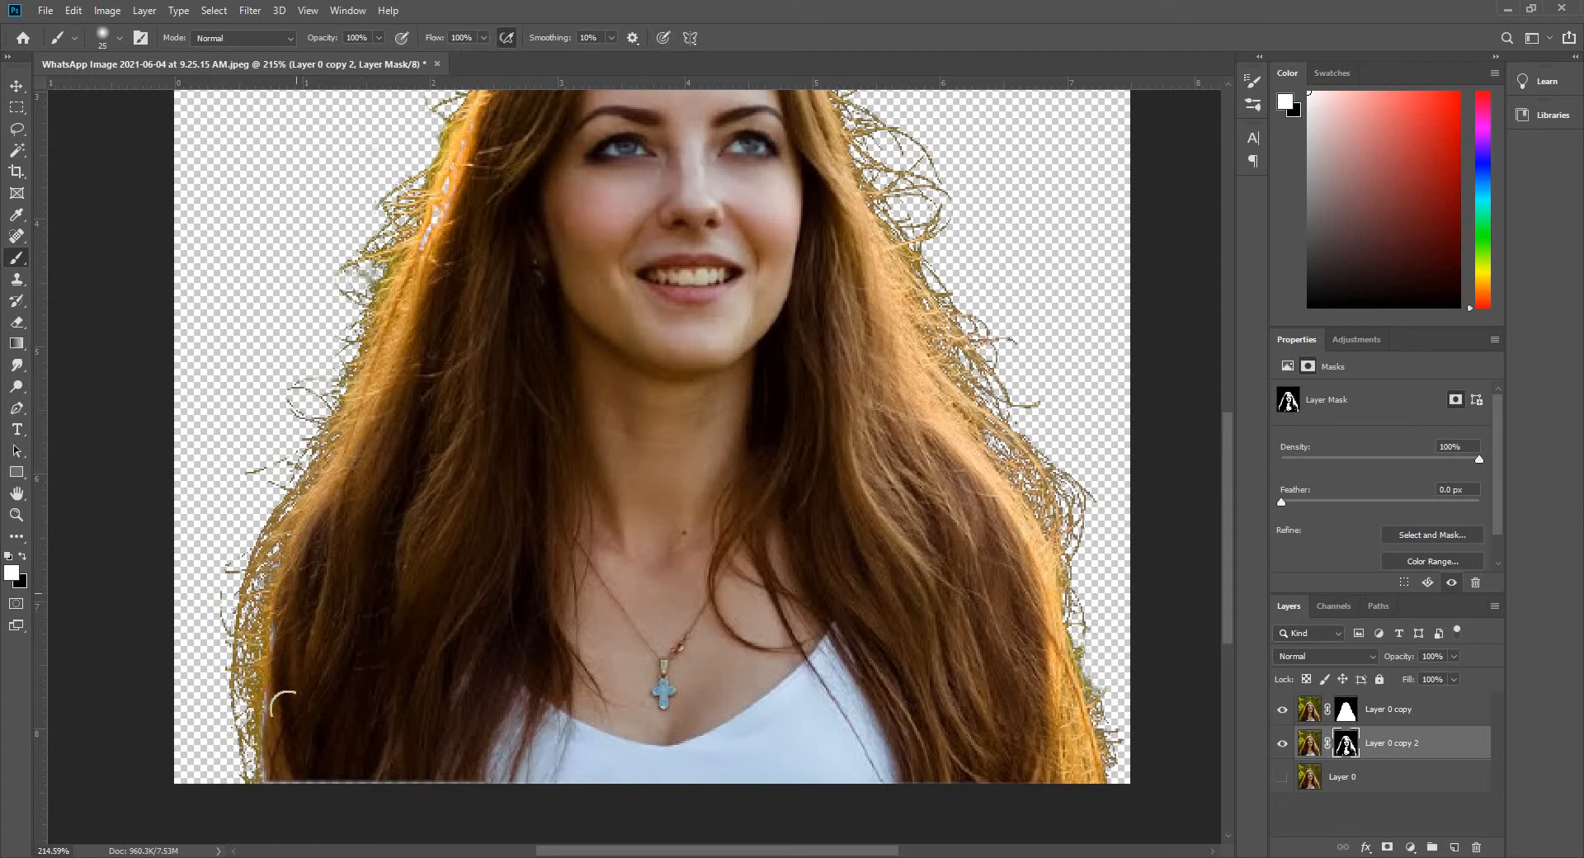
- Add a dark grey #303030 Solid Color fill layer below Layer 0 copy 2 as a test background
{"action": "scroll", "coordinate": [831, 459], "scroll_direction": "up", "scroll_amount": 5}
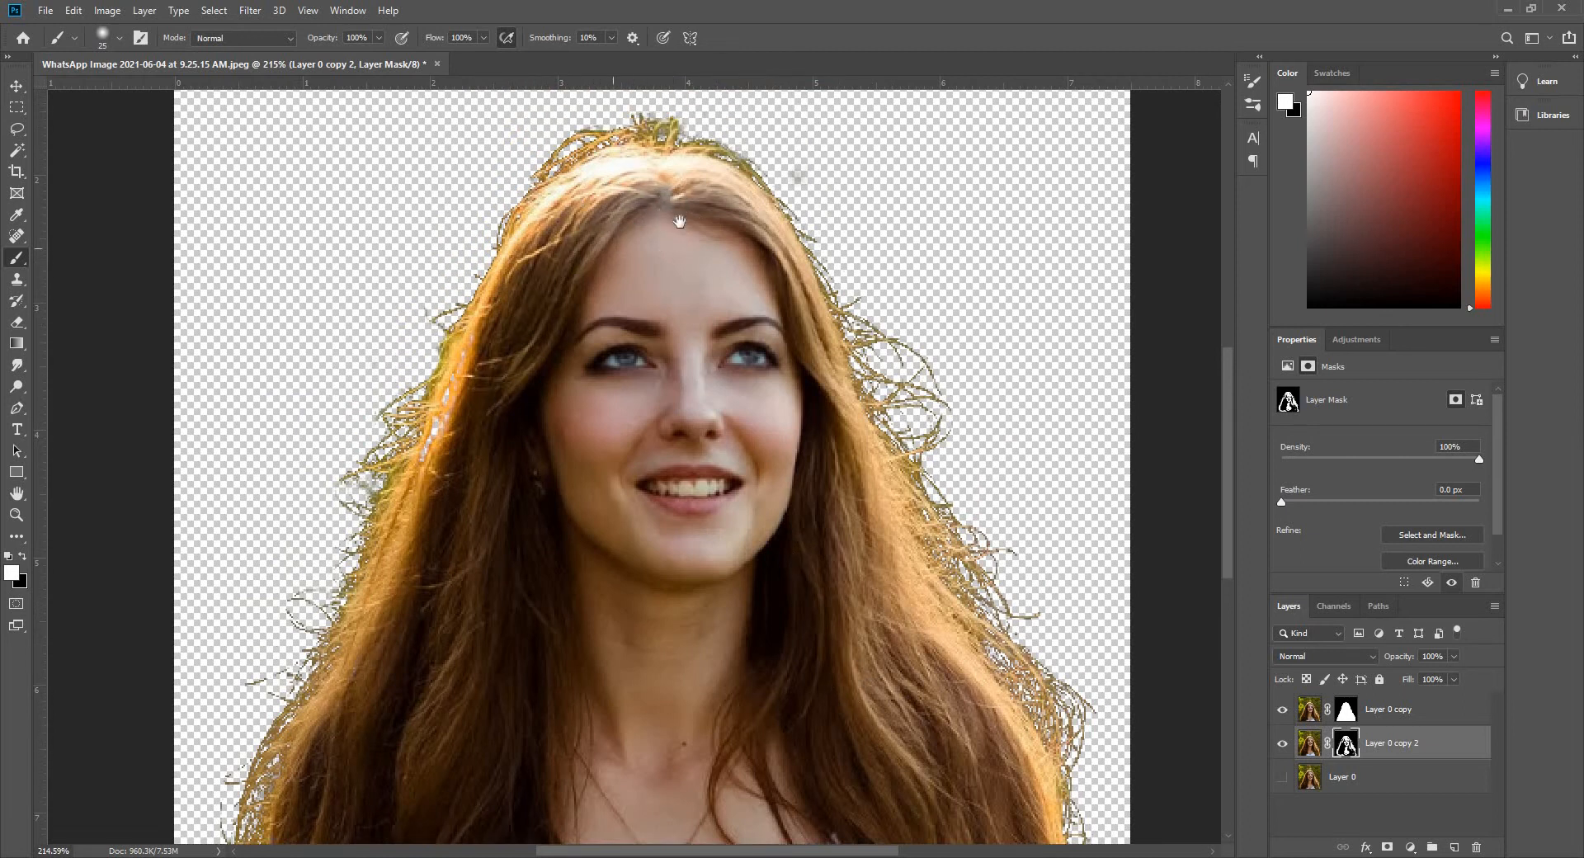
{"action": "scroll", "coordinate": [679, 221], "scroll_direction": "up", "scroll_amount": 6}
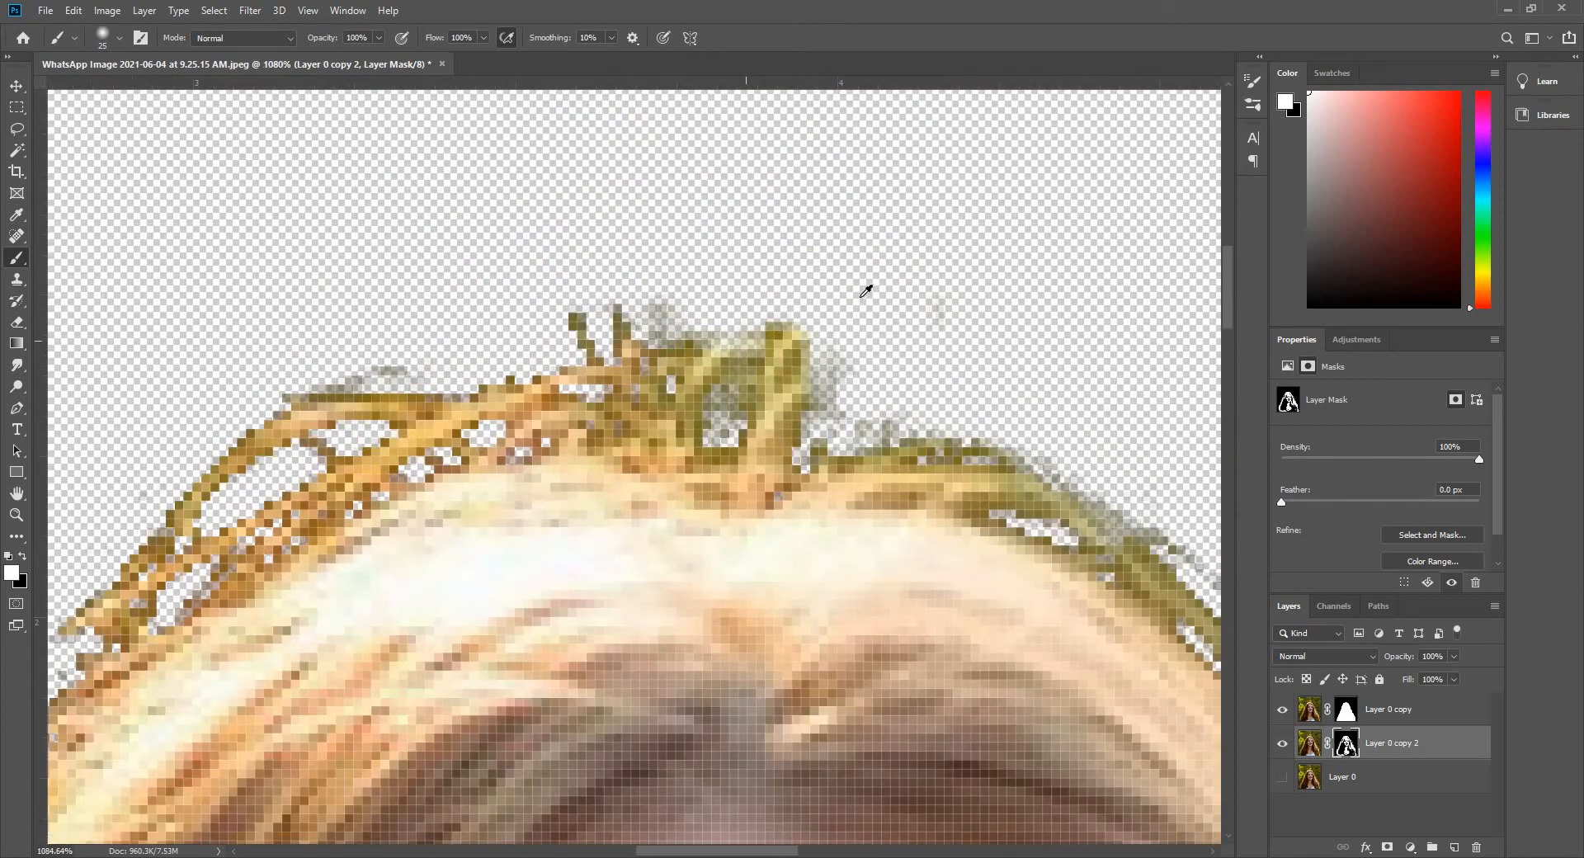
{"action": "scroll", "coordinate": [866, 290], "scroll_direction": "down", "scroll_amount": 4}
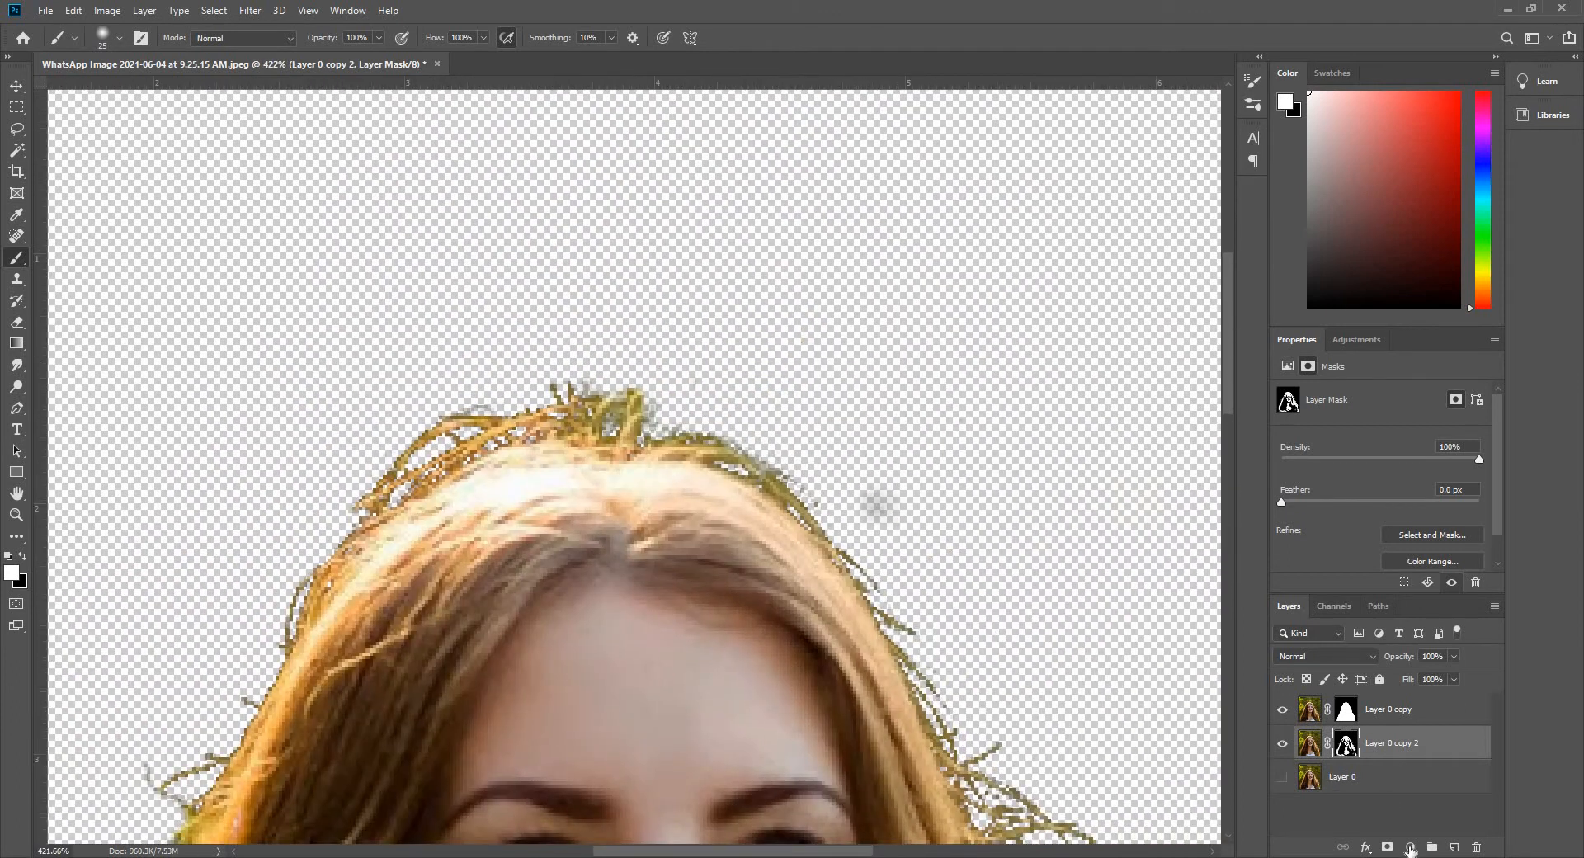
{"action": "left_click", "coordinate": [1410, 847]}
{"action": "left_click", "coordinate": [1432, 555]}
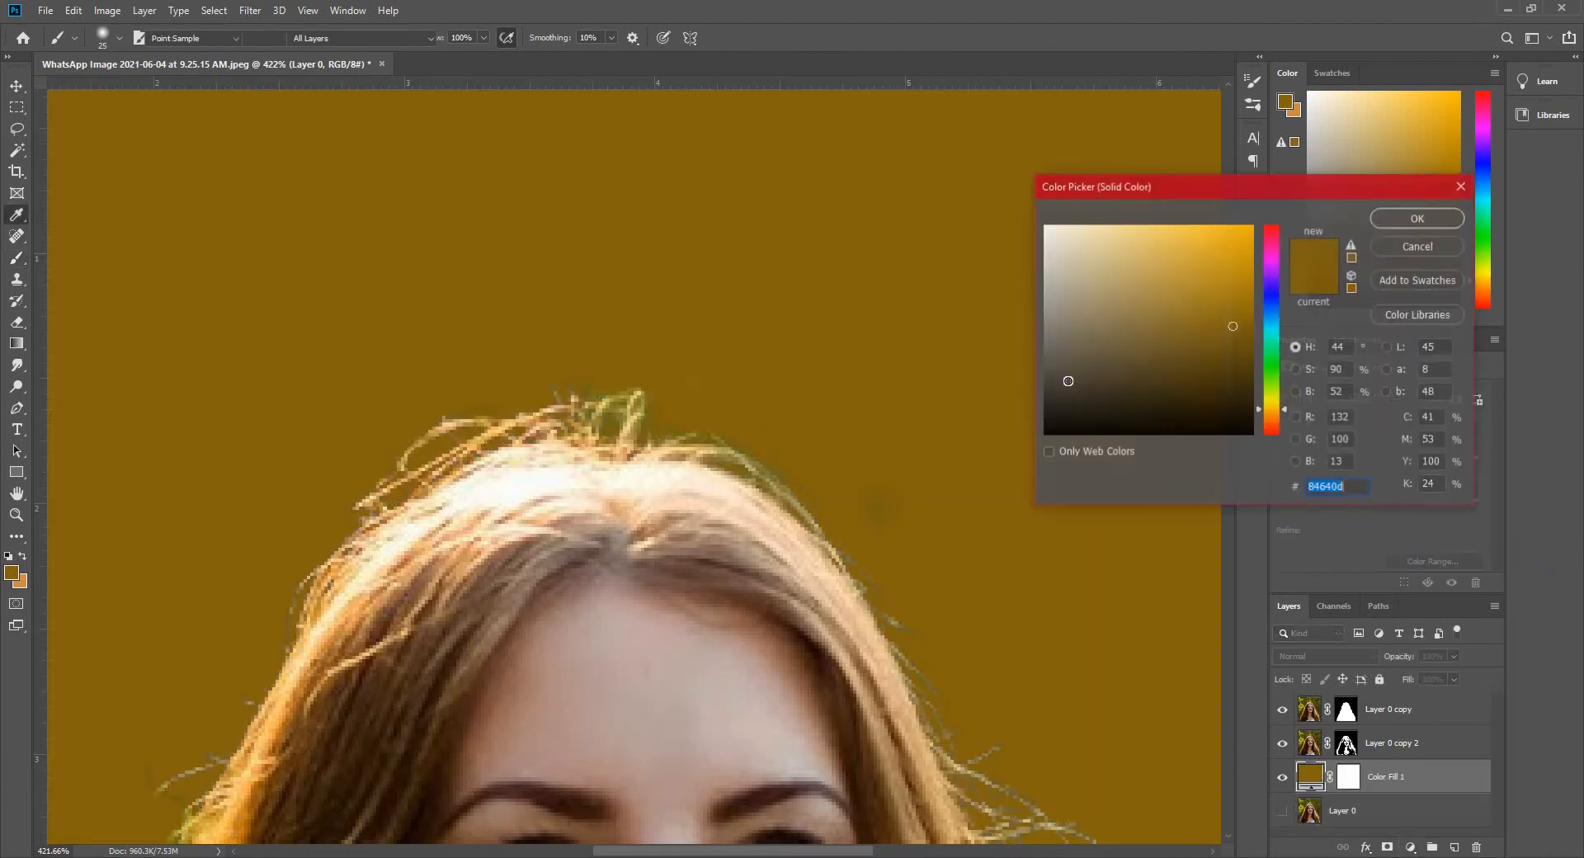
{"action": "left_click", "coordinate": [1045, 393]}
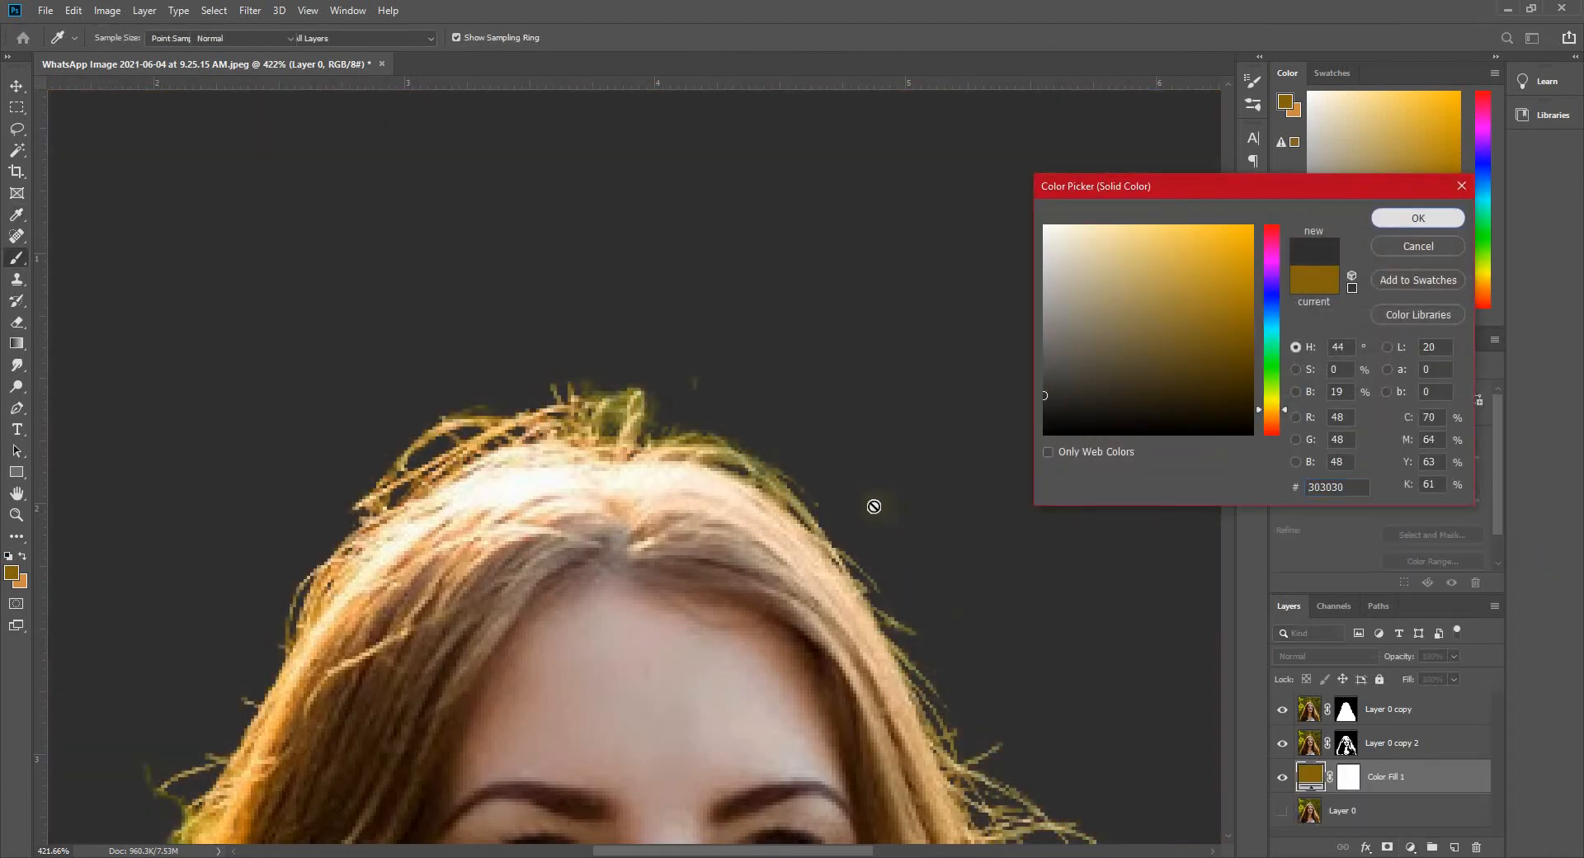
{"action": "left_click", "coordinate": [1418, 218]}
- Paint black on Layer 0 copy 2's mask with a 15 px brush to remove the leftover spot beside the crown
{"action": "left_click", "coordinate": [1345, 744]}
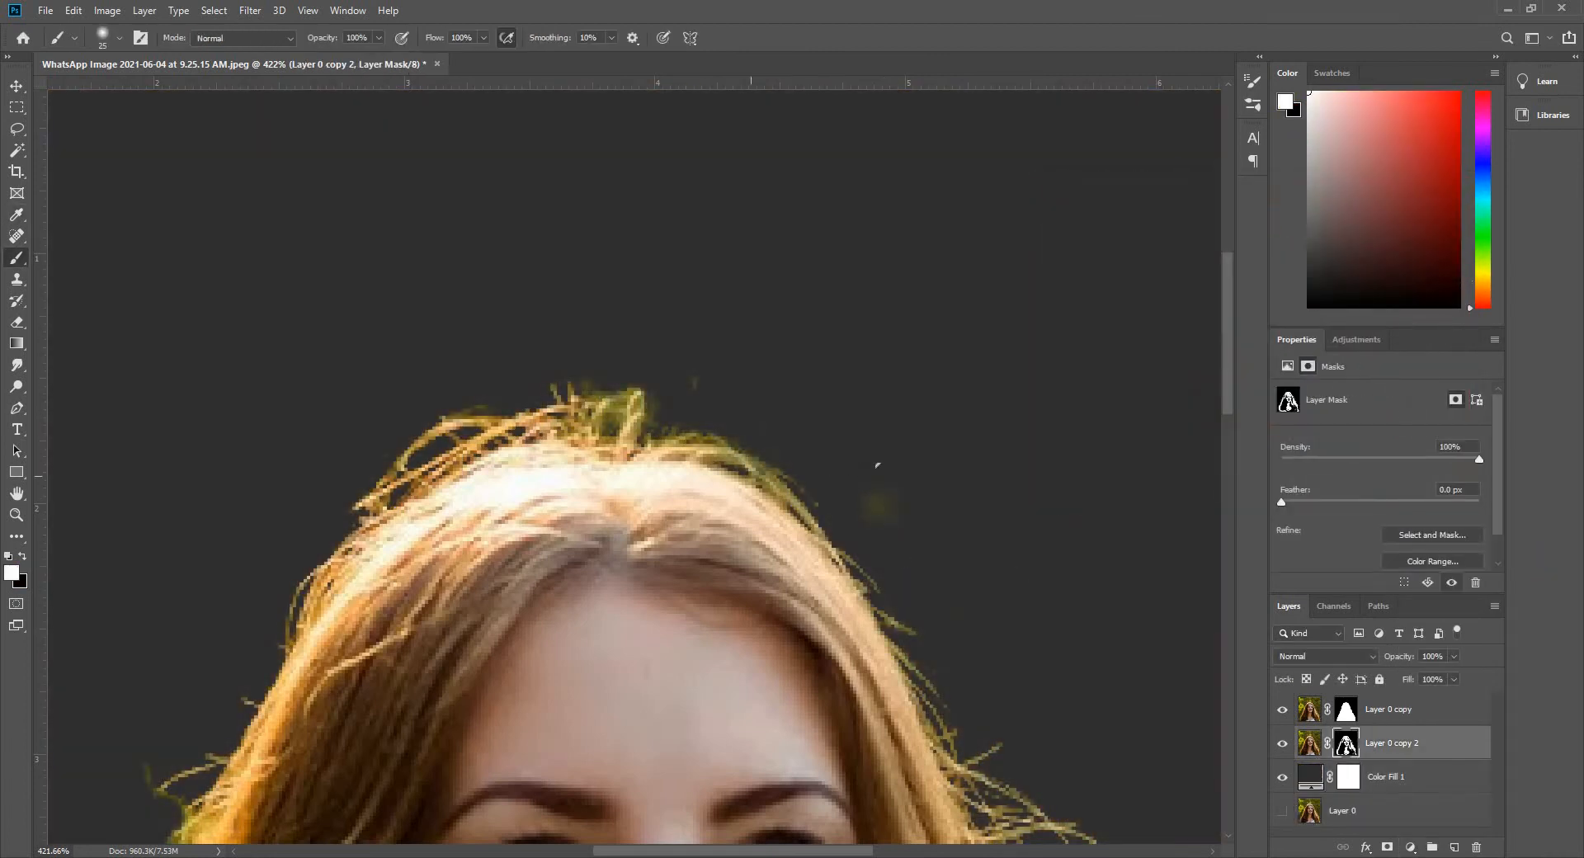
{"action": "key", "text": "bracketleft"}
{"action": "mouse_move", "coordinate": [876, 483]}
{"action": "left_mouse_down"}
{"action": "mouse_move", "coordinate": [878, 504]}
{"action": "mouse_move", "coordinate": [866, 471]}
{"action": "left_mouse_up"}
{"action": "left_click", "coordinate": [23, 557]}
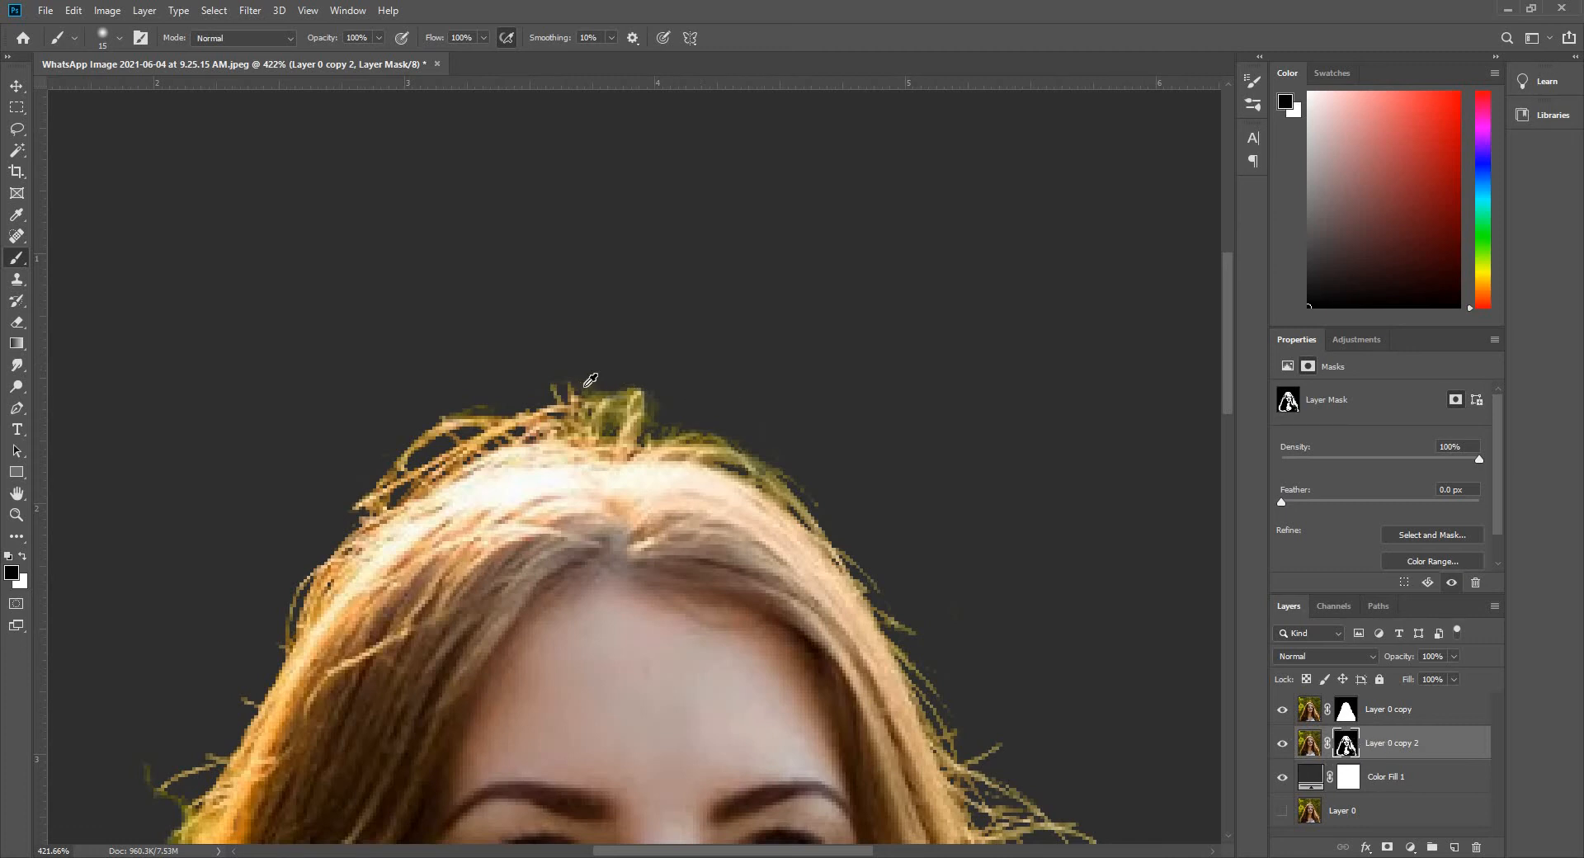
- Reduce the brush to 6 px and mask out the green background remnant between the stray strands on top of the head
{"action": "scroll", "coordinate": [624, 360], "scroll_direction": "down", "scroll_amount": 4}
{"action": "scroll", "coordinate": [626, 344], "scroll_direction": "up", "scroll_amount": 6}
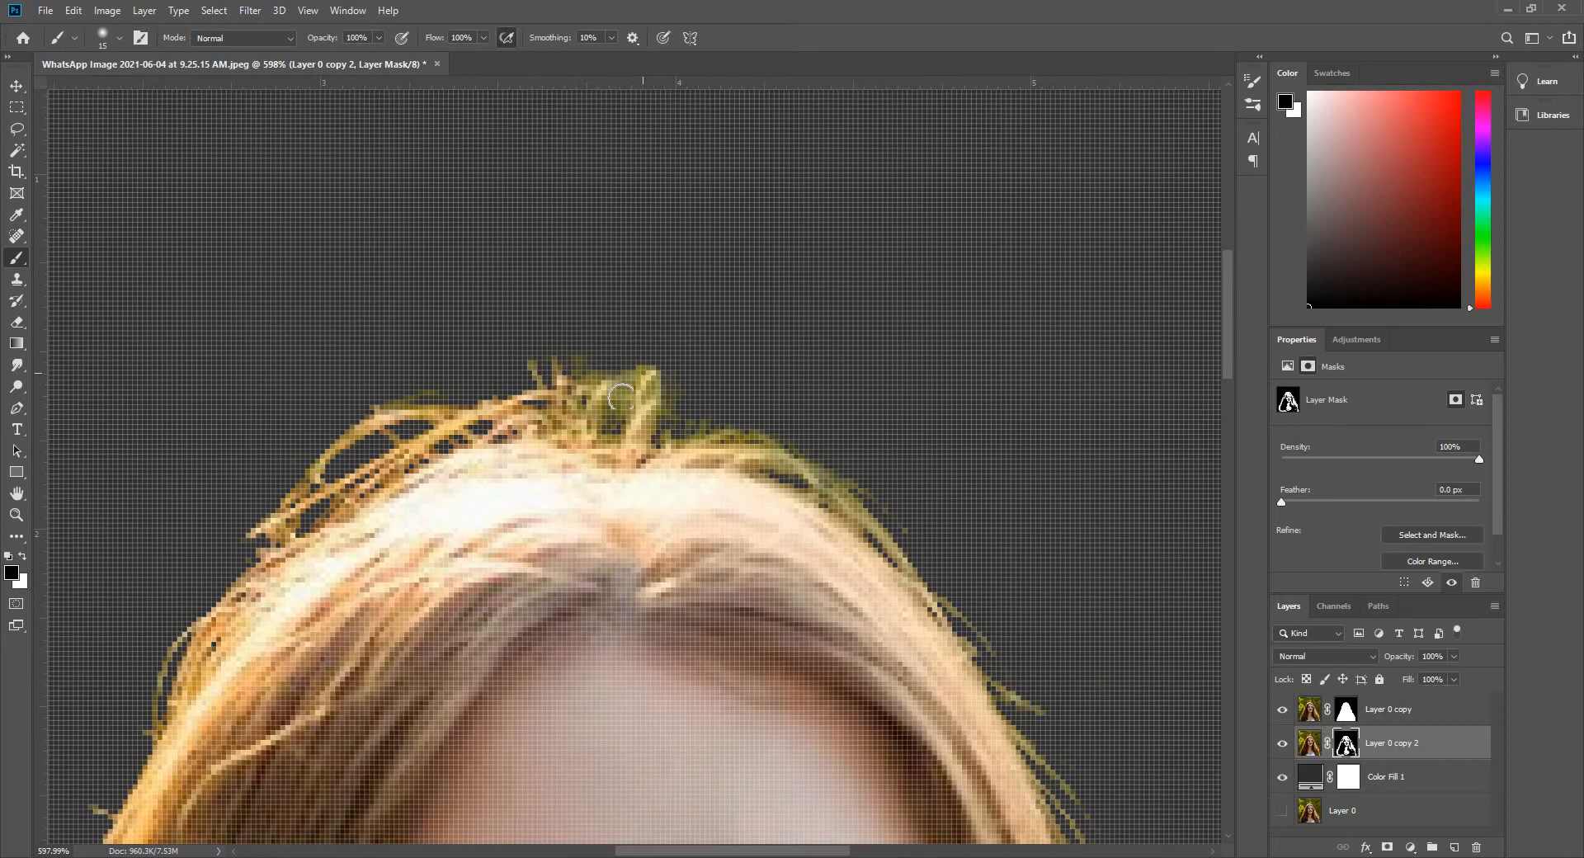
{"action": "key", "text": "["}
{"action": "key", "text": "["}
{"action": "key", "text": "["}
{"action": "left_click_drag", "start_coordinate": [630, 361], "coordinate": [618, 406]}
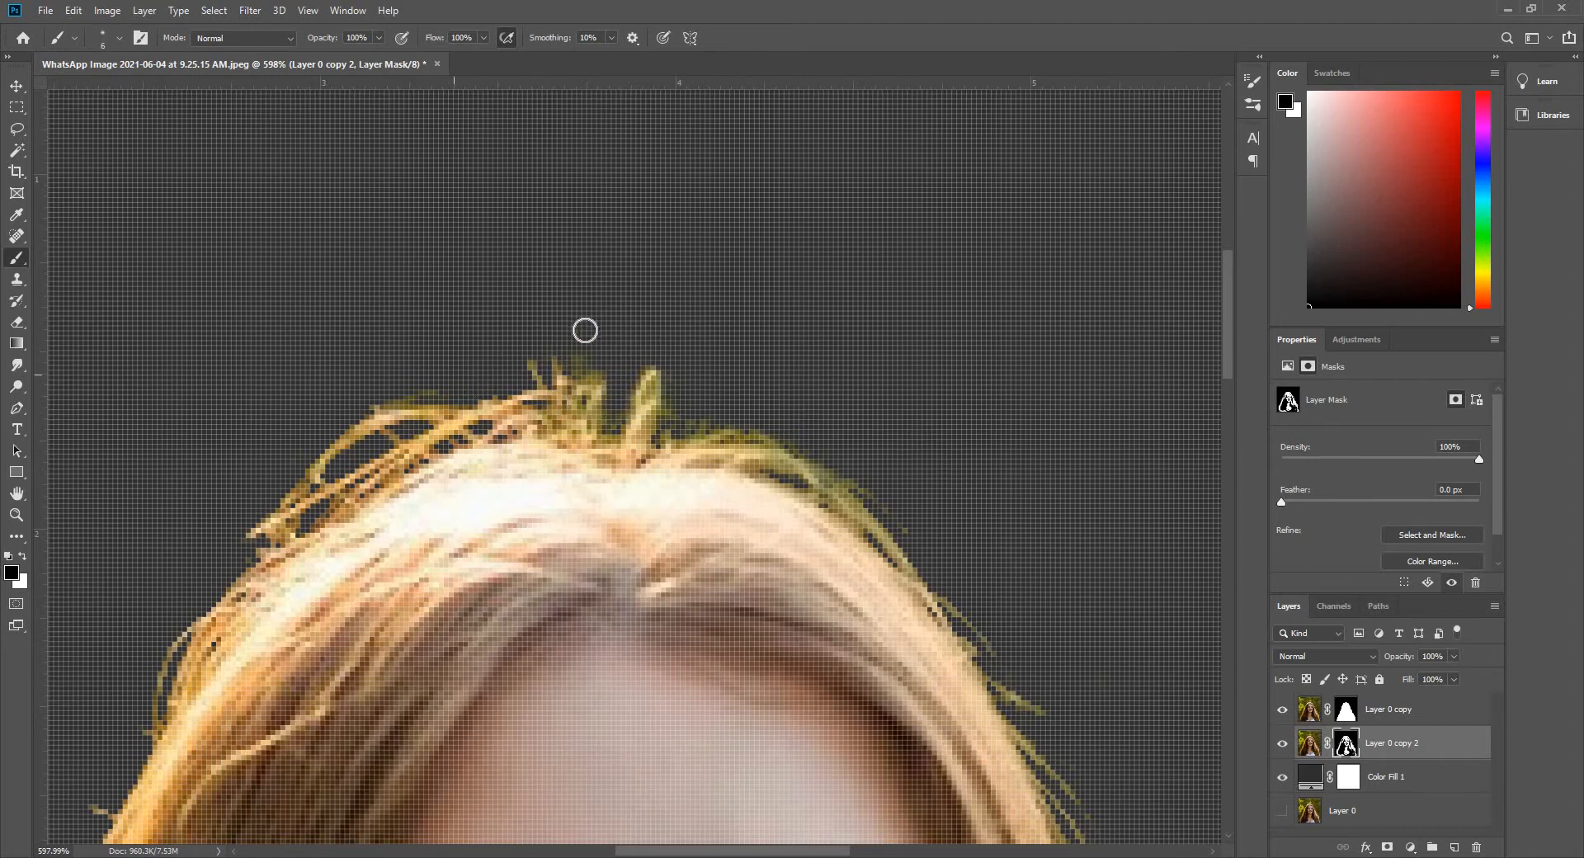
- Examine the hair edges on both sides of the cutout against the dark background
{"action": "scroll", "coordinate": [581, 360], "scroll_direction": "down", "scroll_amount": 10}
{"action": "scroll", "coordinate": [962, 594], "scroll_direction": "down", "scroll_amount": 3}
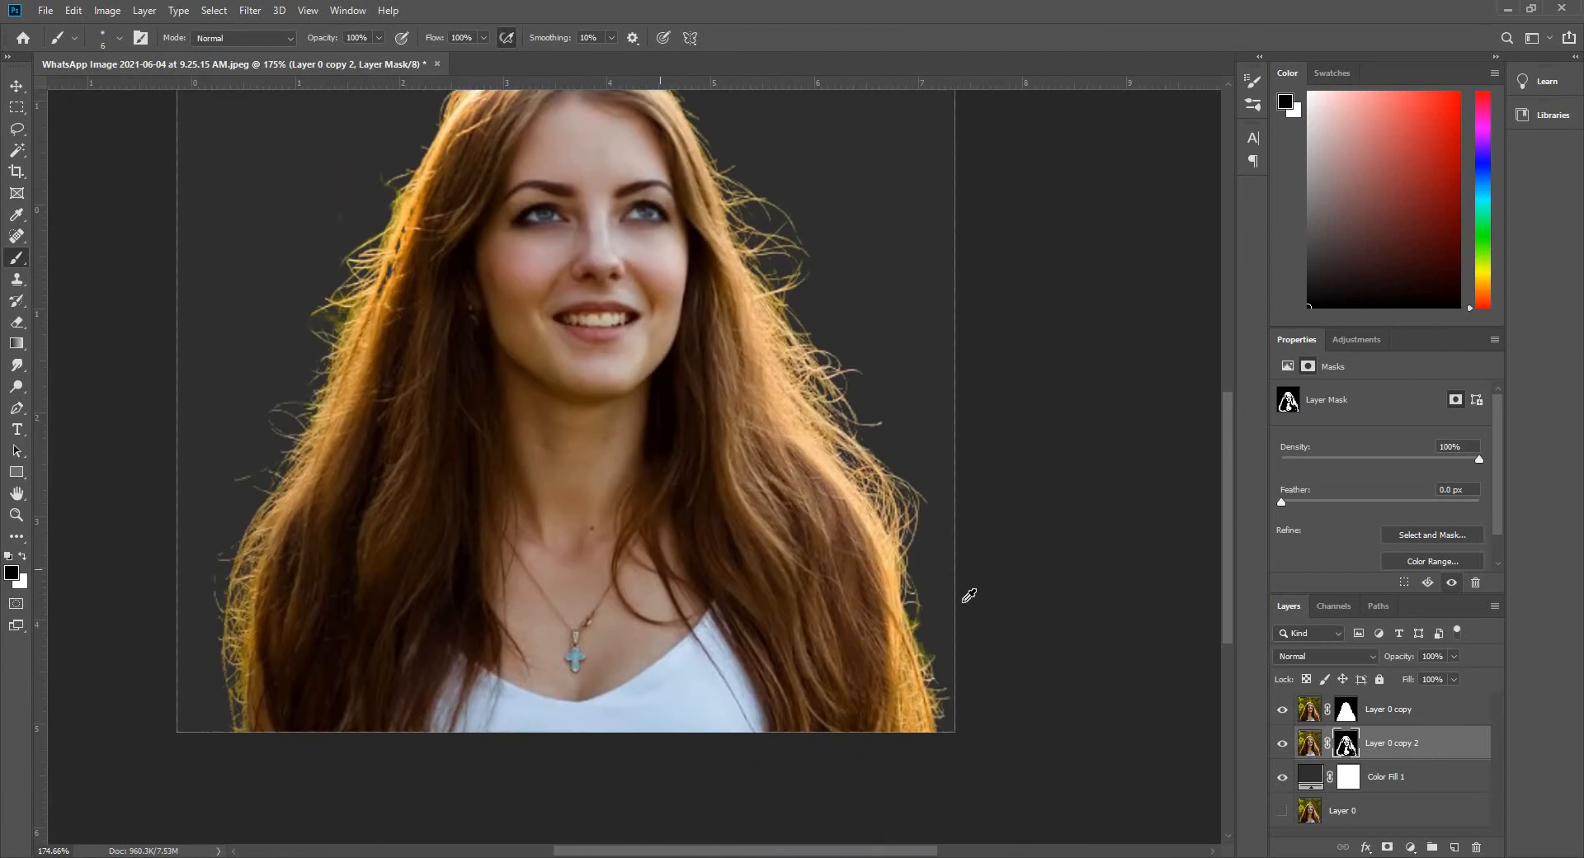
{"action": "scroll", "coordinate": [867, 718], "scroll_direction": "up", "scroll_amount": 5}
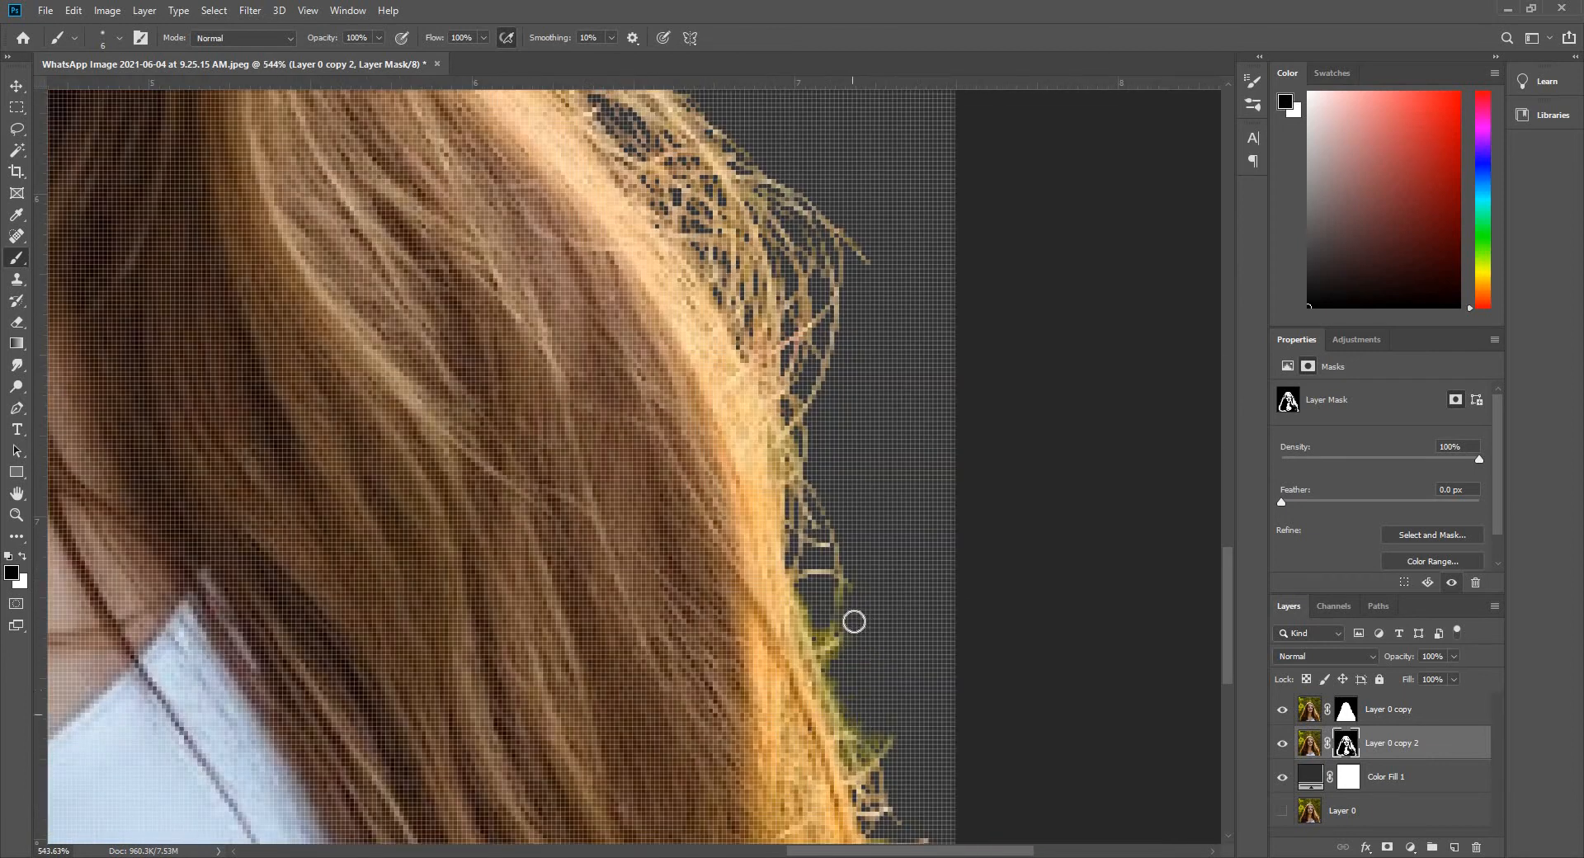
{"action": "scroll", "coordinate": [297, 687], "scroll_direction": "down", "scroll_amount": 5}
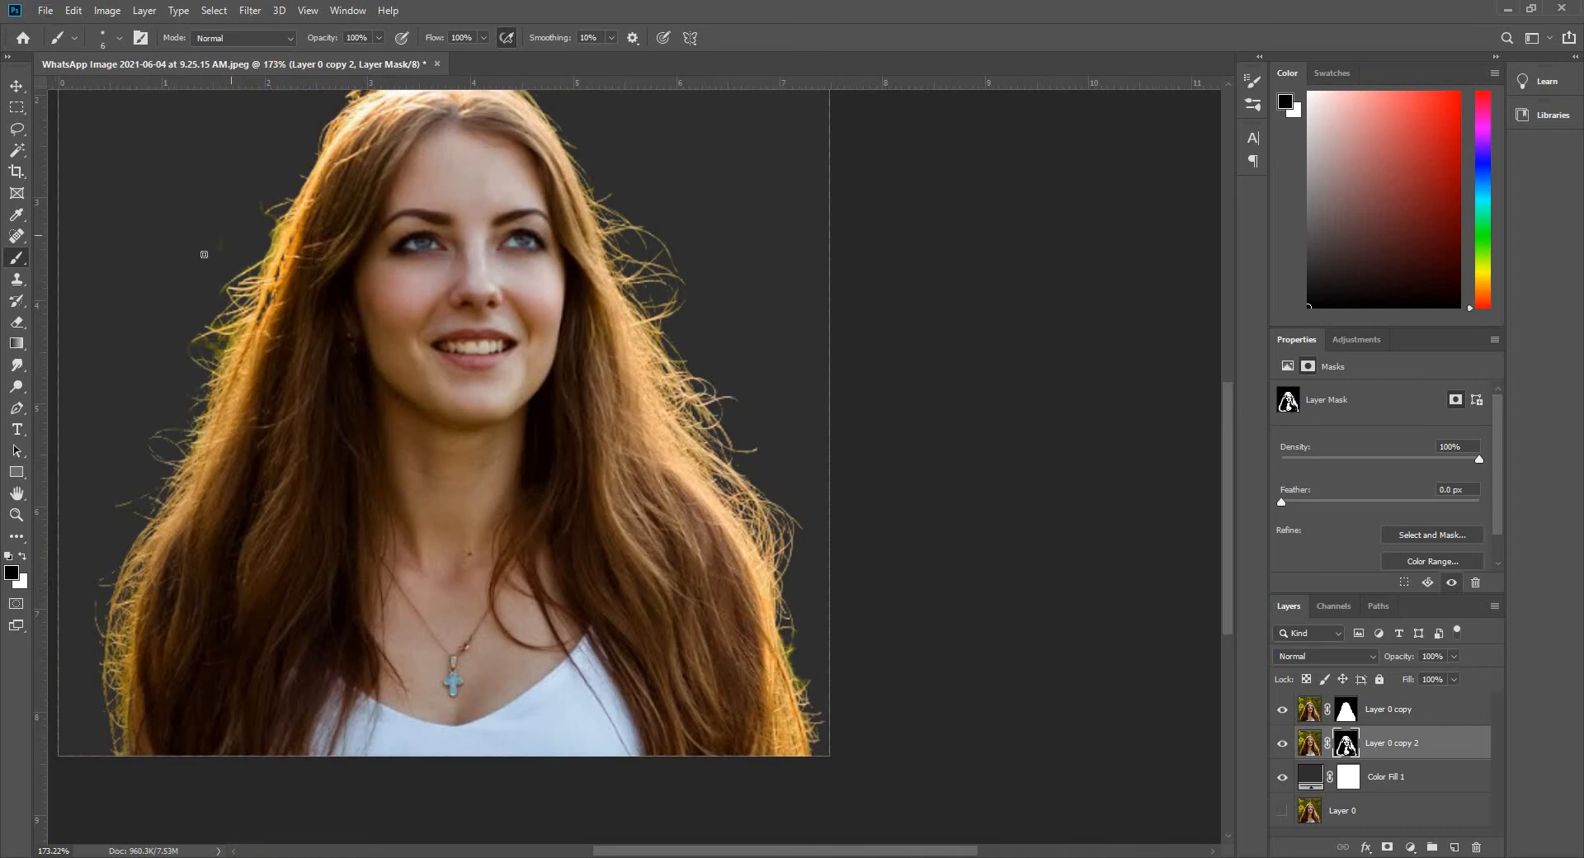
{"action": "left_click_drag", "start_coordinate": [269, 280], "coordinate": [441, 389]}
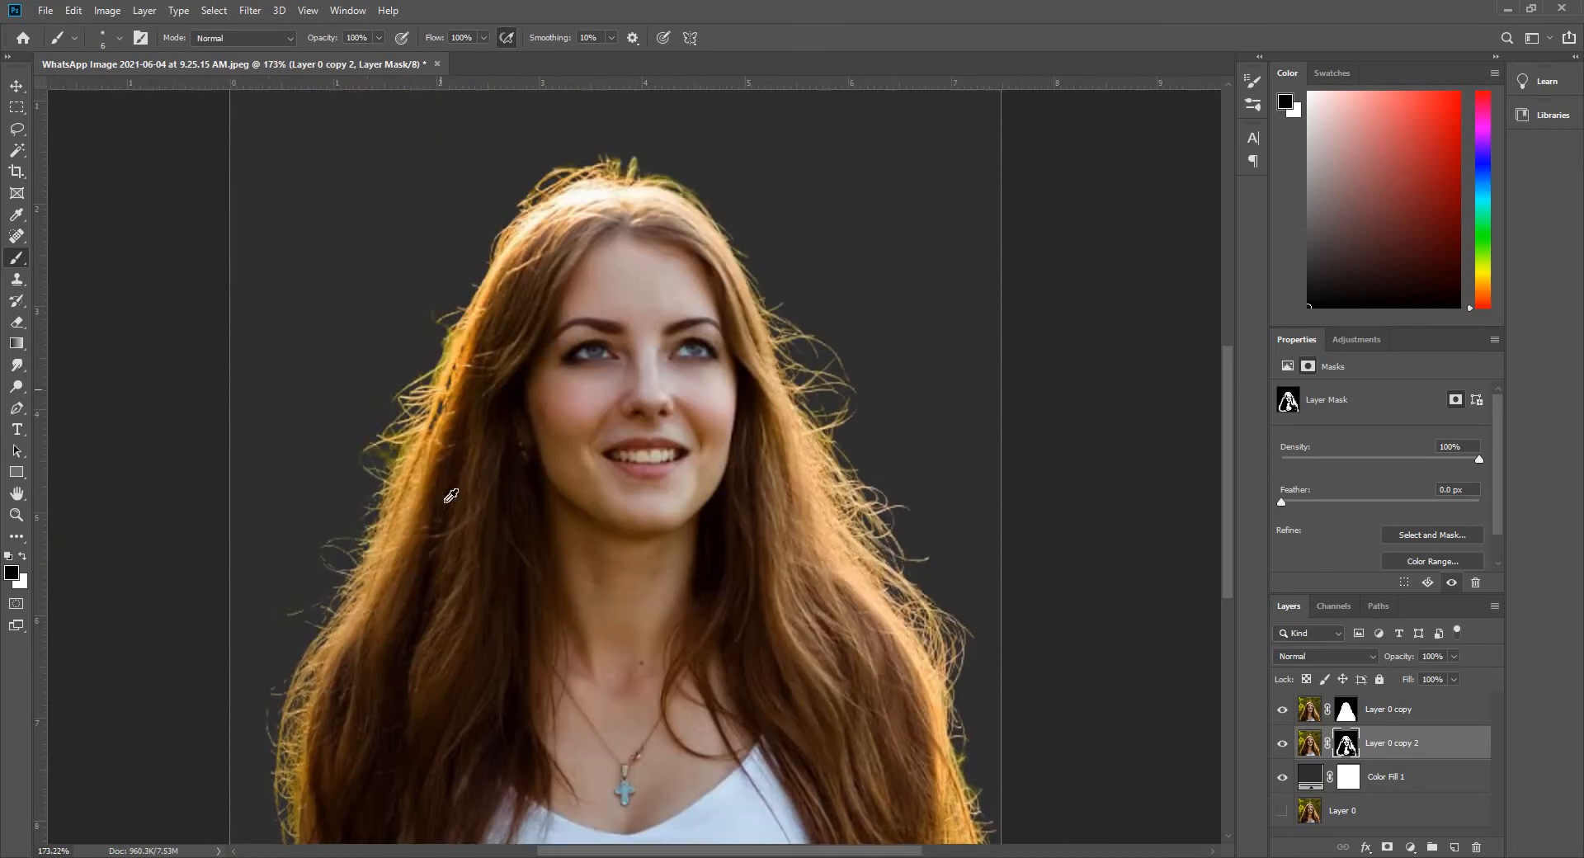
{"action": "scroll", "coordinate": [472, 545], "scroll_direction": "down", "scroll_amount": 2}
{"action": "scroll", "coordinate": [349, 673], "scroll_direction": "up", "scroll_amount": 1}
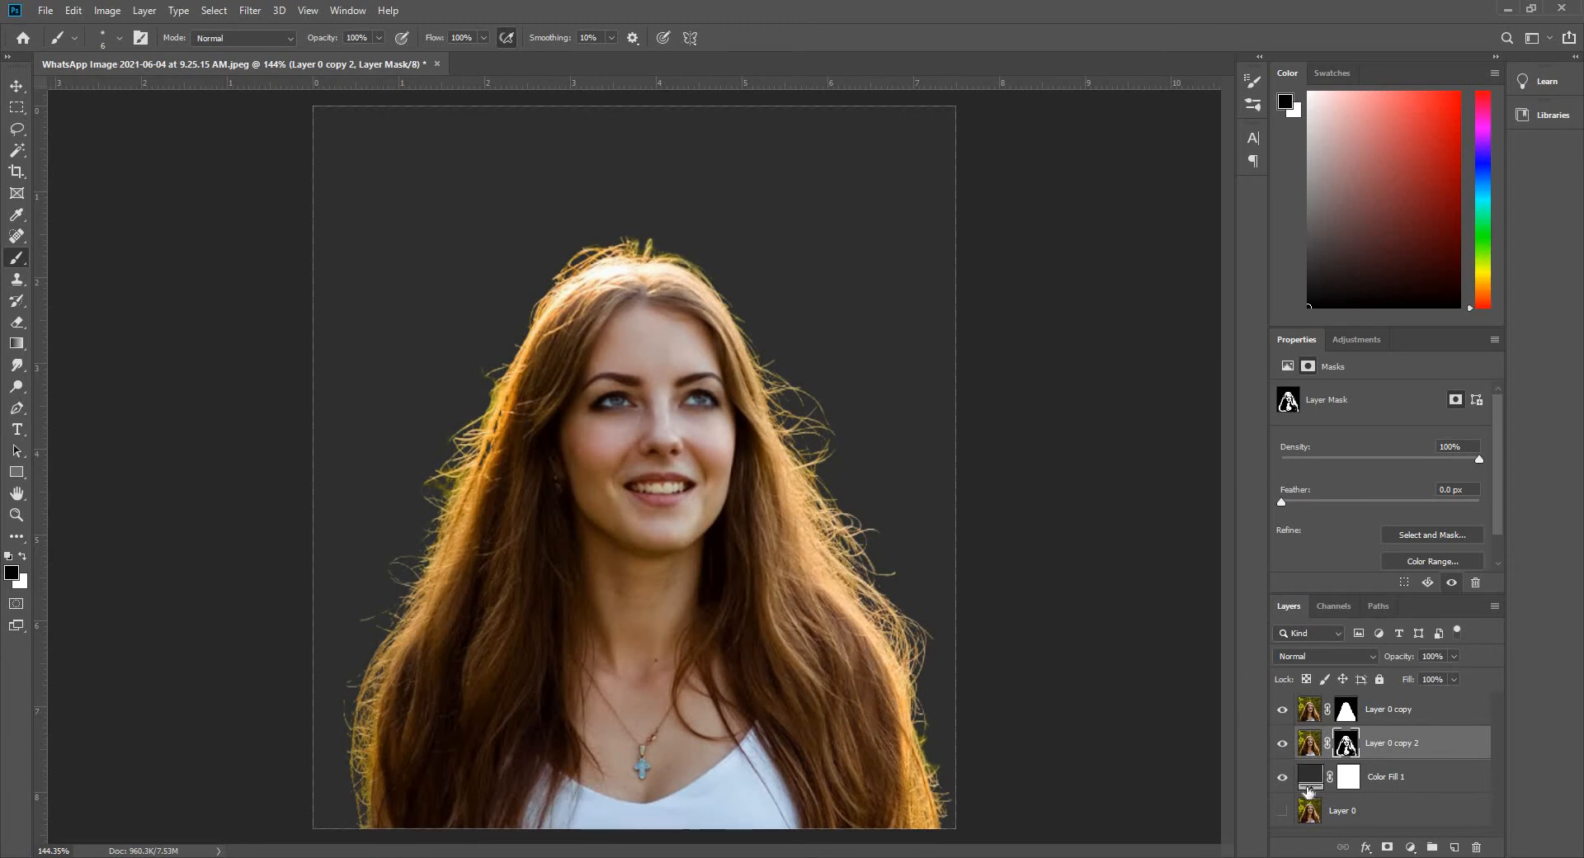
- Group the masked layers Layer 0 copy and Layer 0 copy 2 together
{"action": "left_click", "coordinate": [1395, 714], "text": "shift"}
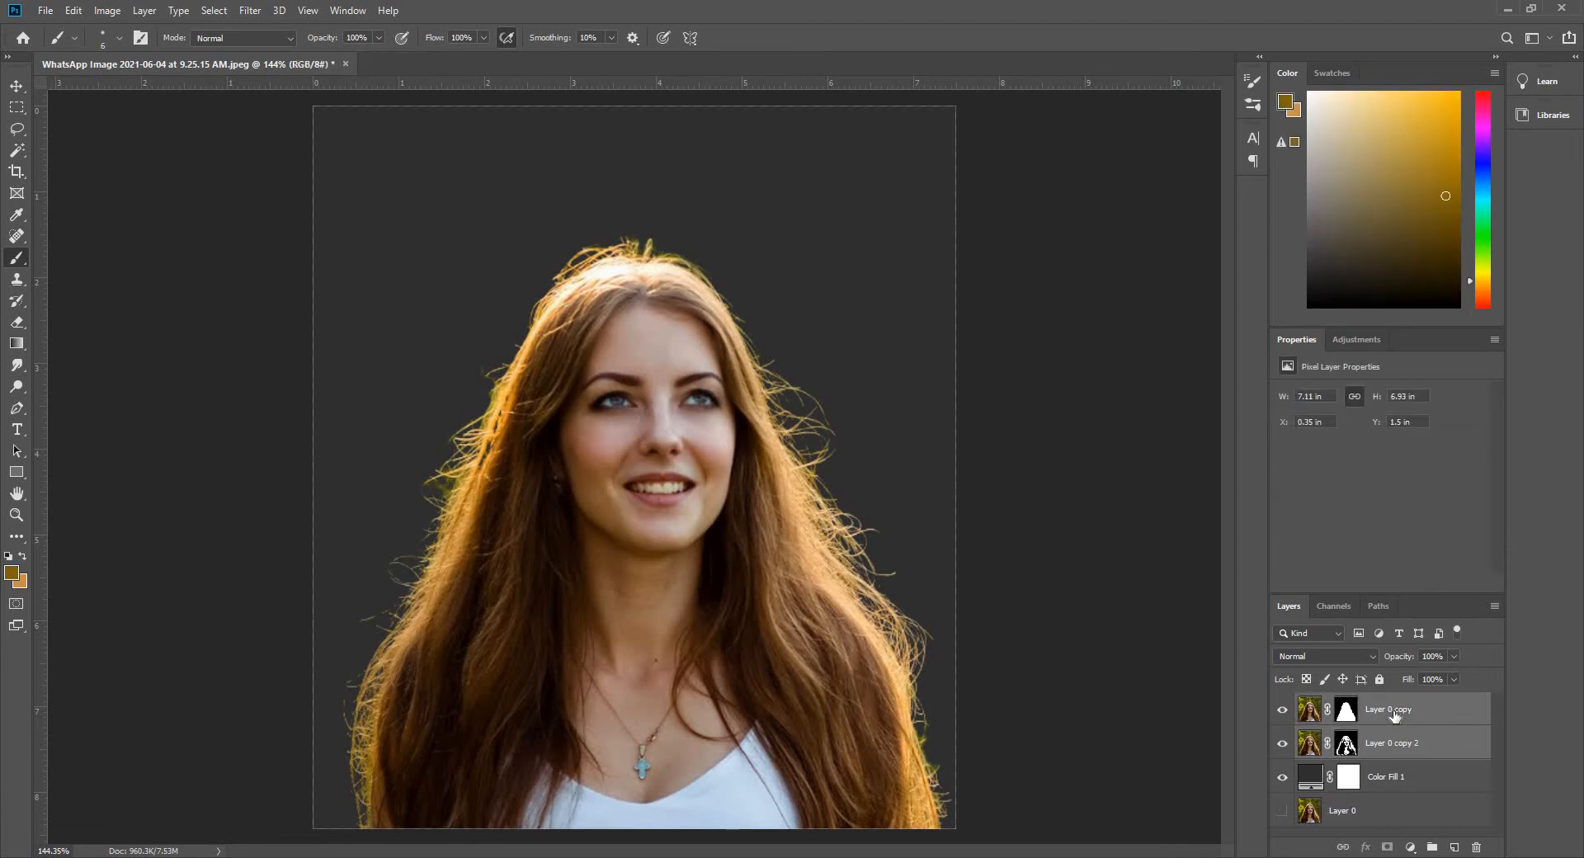
{"action": "key", "text": "ctrl+g"}
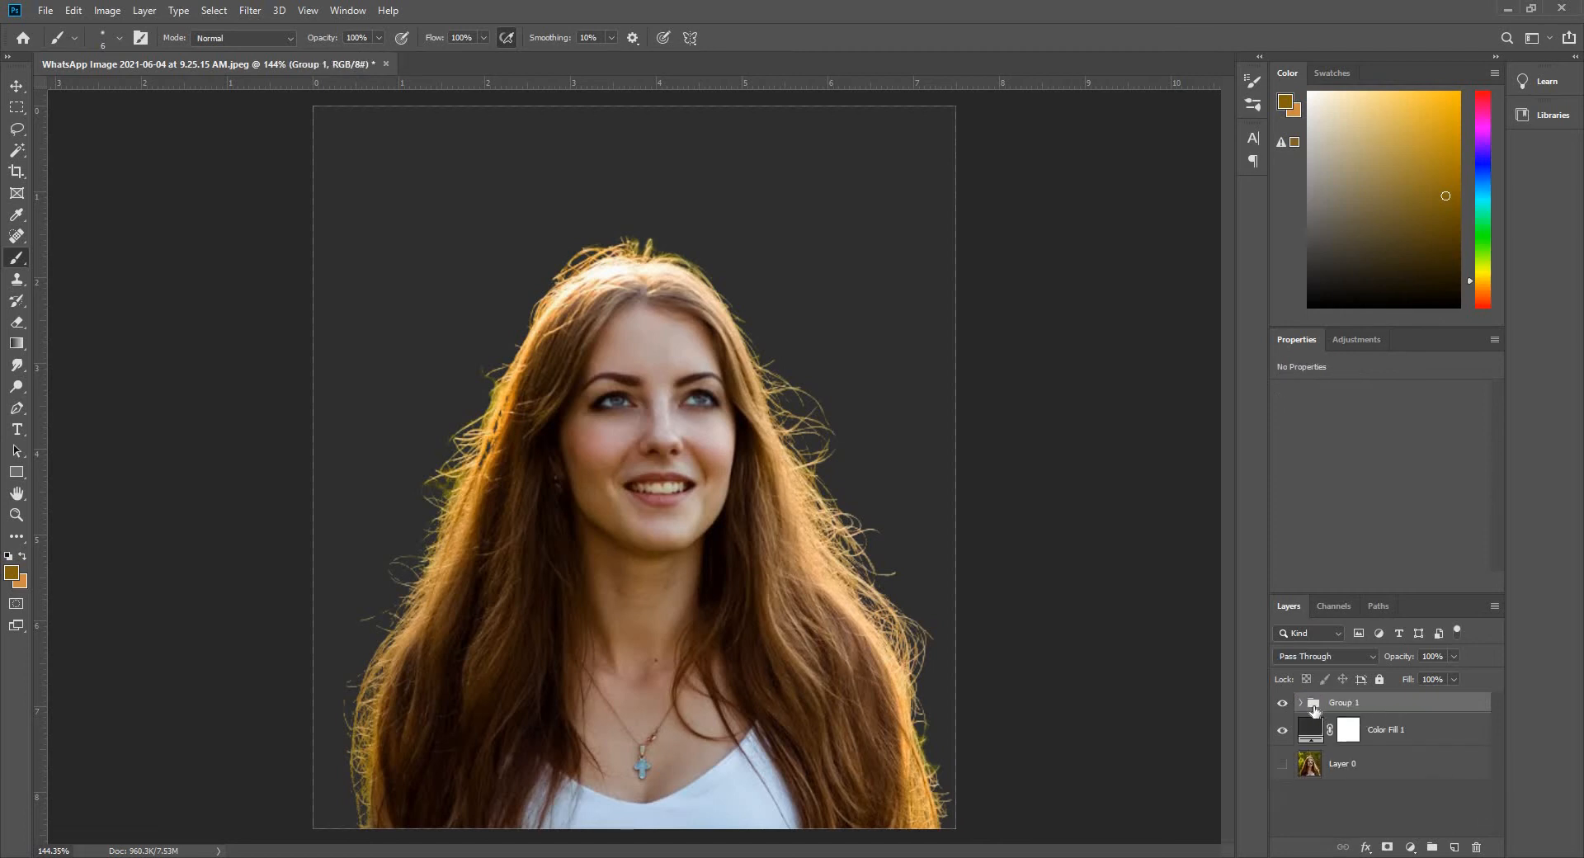
{"action": "right_click", "coordinate": [1366, 703]}
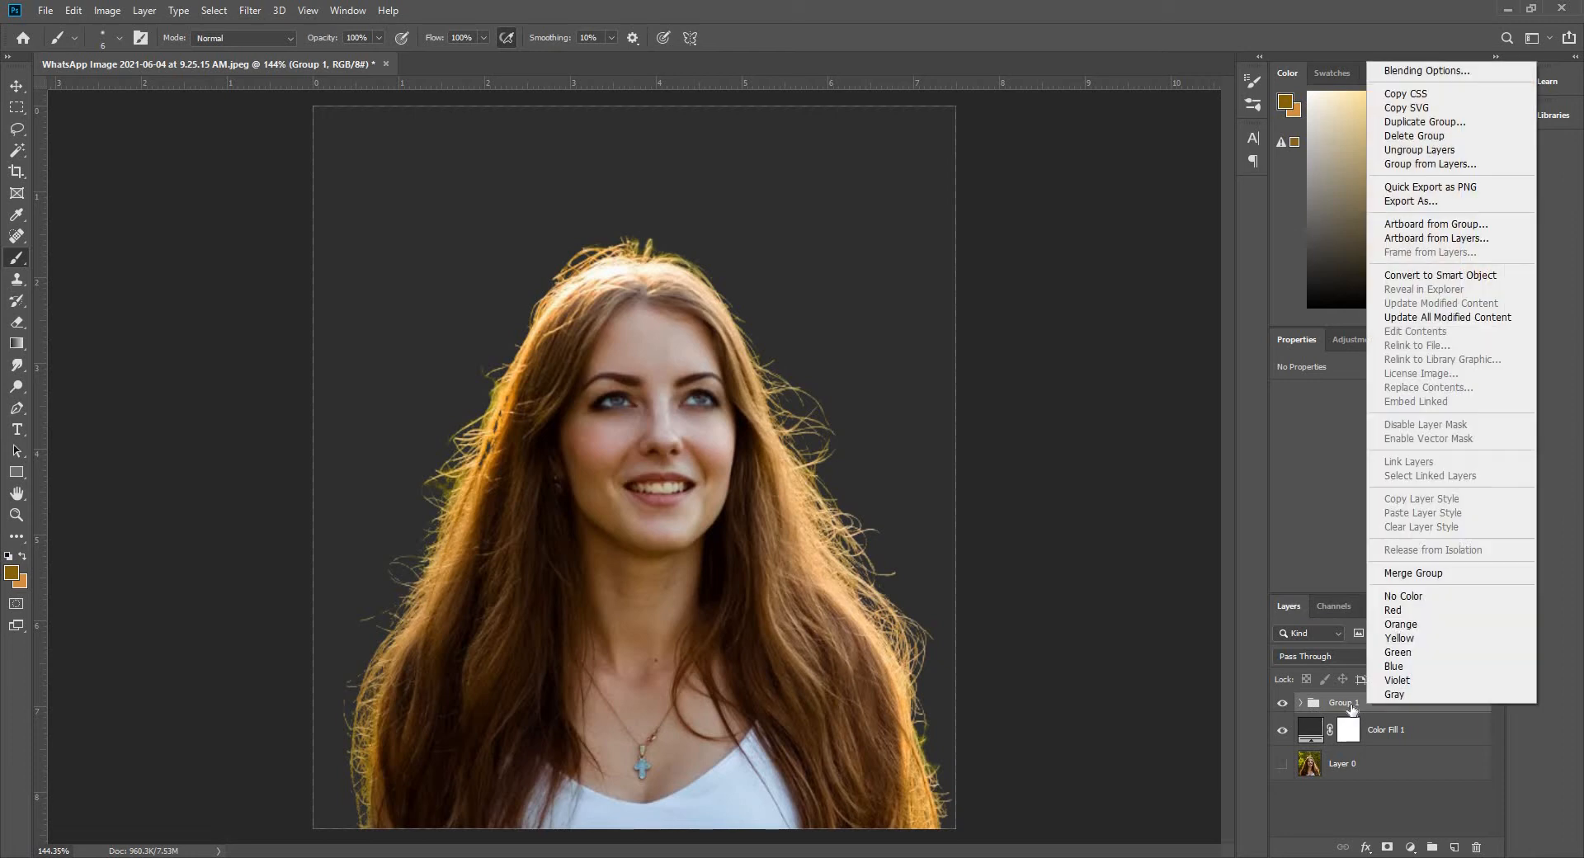
{"action": "right_click", "coordinate": [1351, 703]}
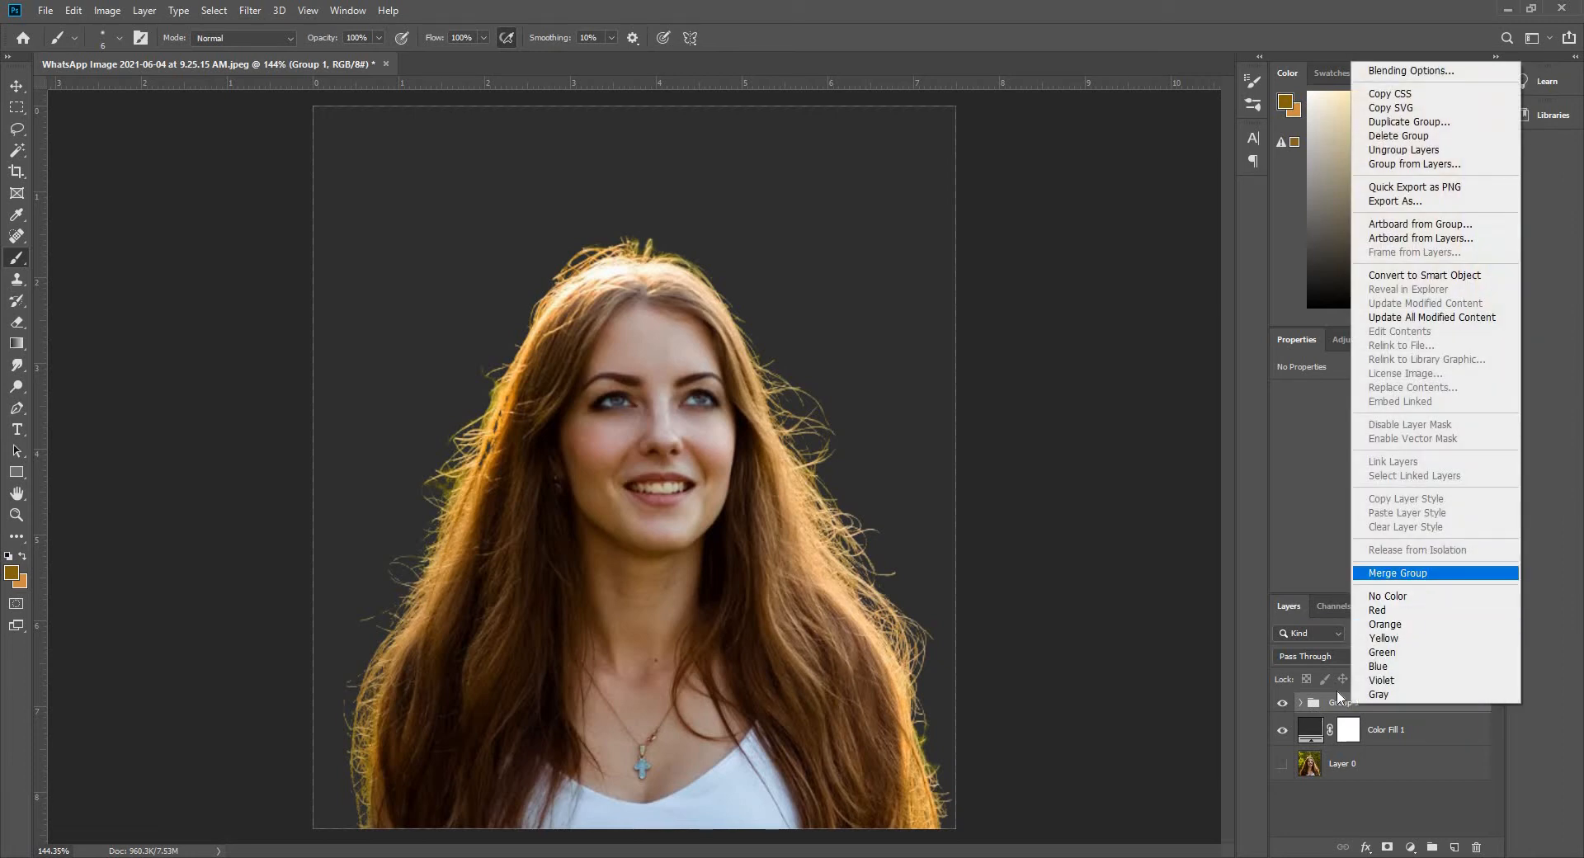
{"action": "left_click", "coordinate": [1360, 707]}
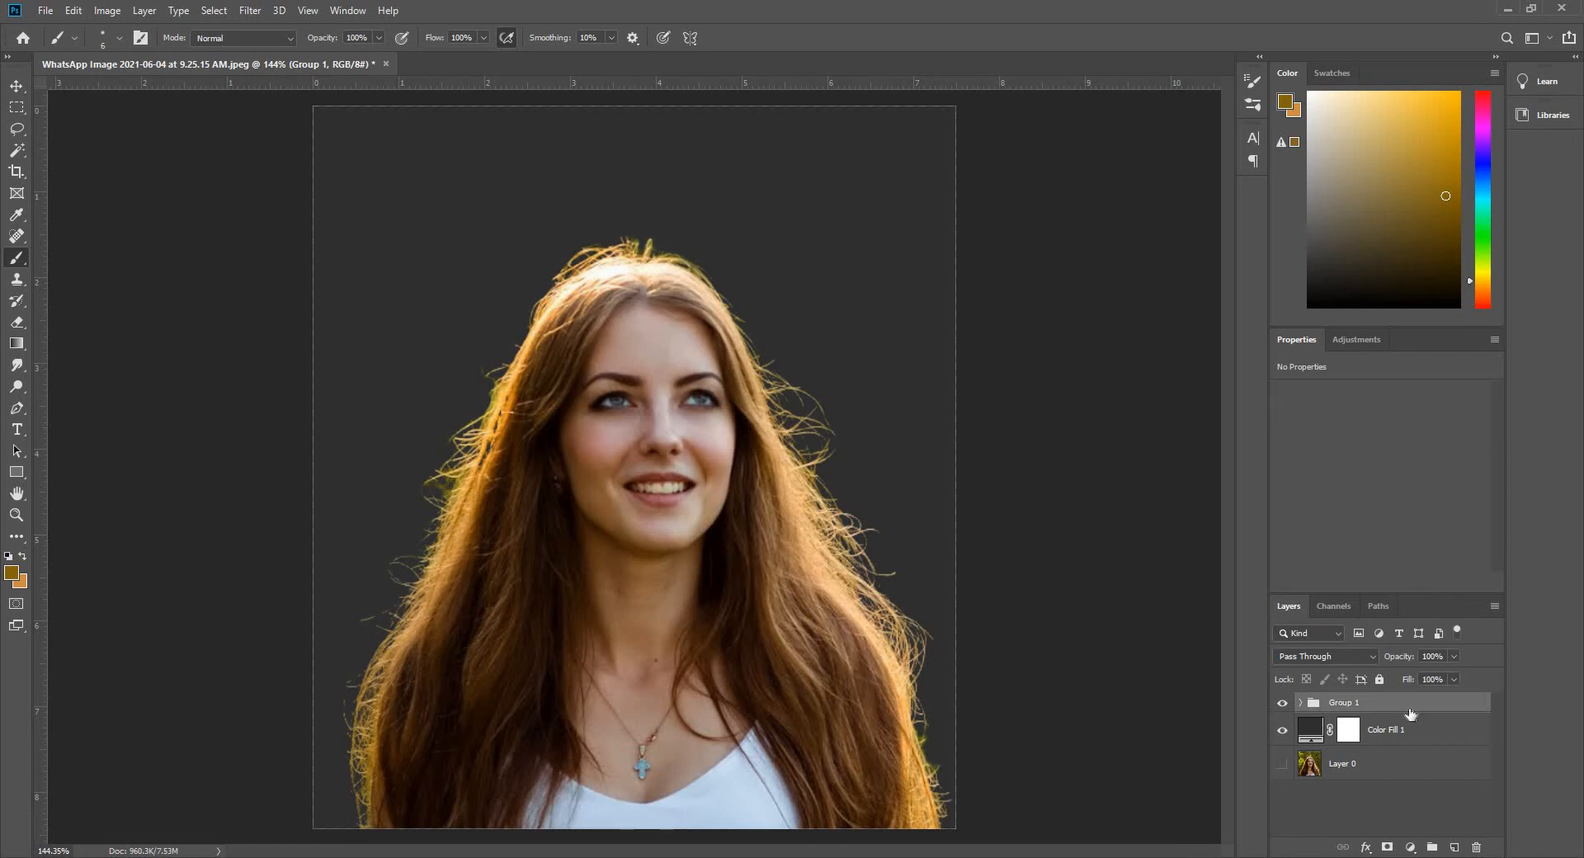
- Duplicate Group 1, hide the original group and merge the duplicate group into a single layer
{"action": "key", "text": "ctrl+j"}
{"action": "left_click", "coordinate": [1311, 726]}
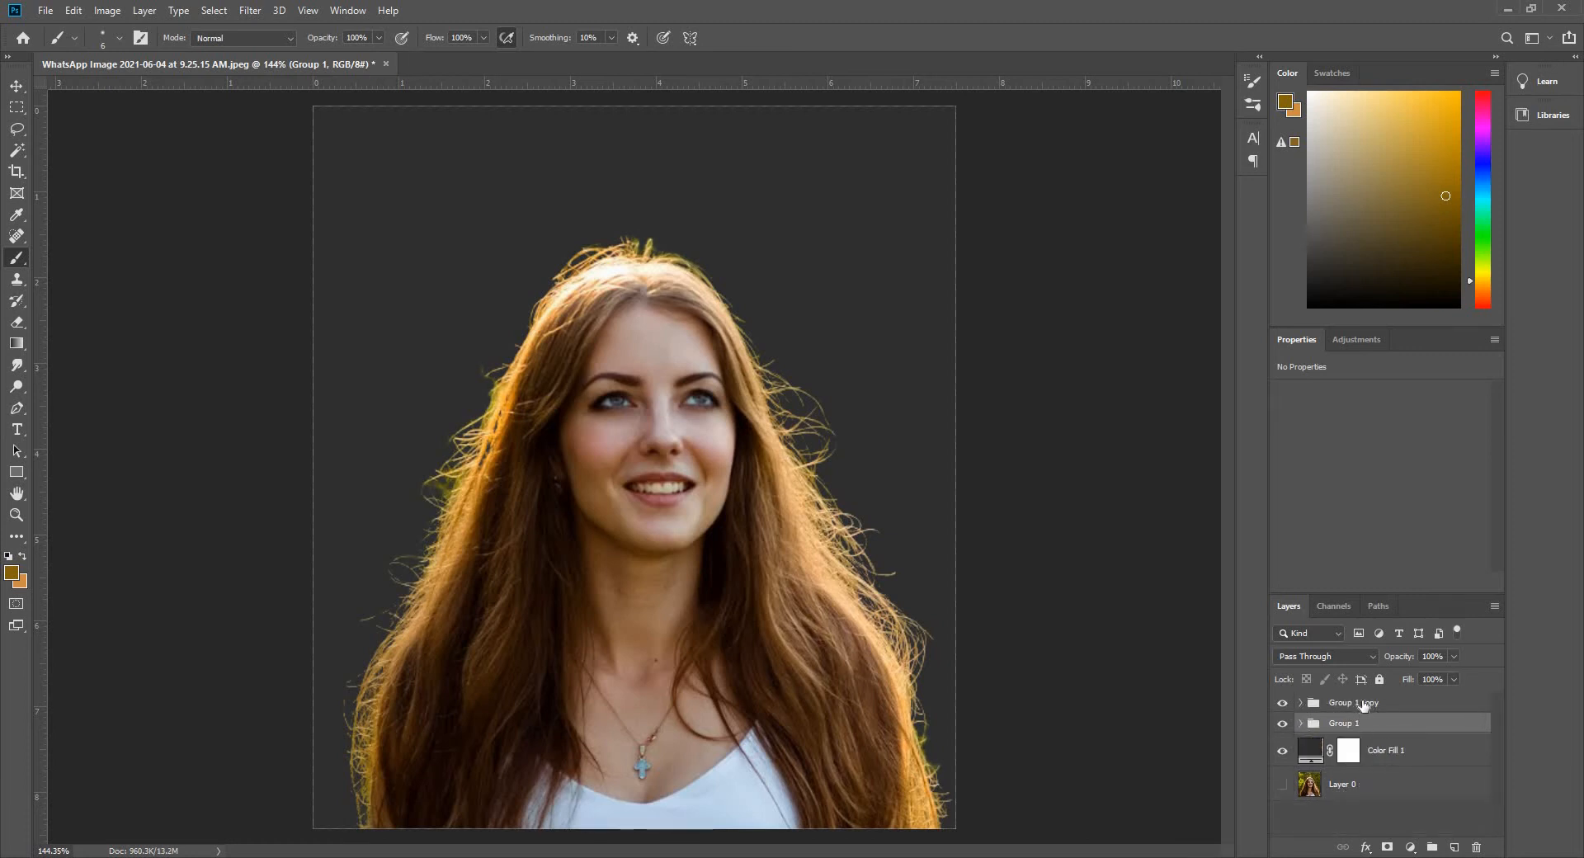
{"action": "left_click", "coordinate": [1283, 726]}
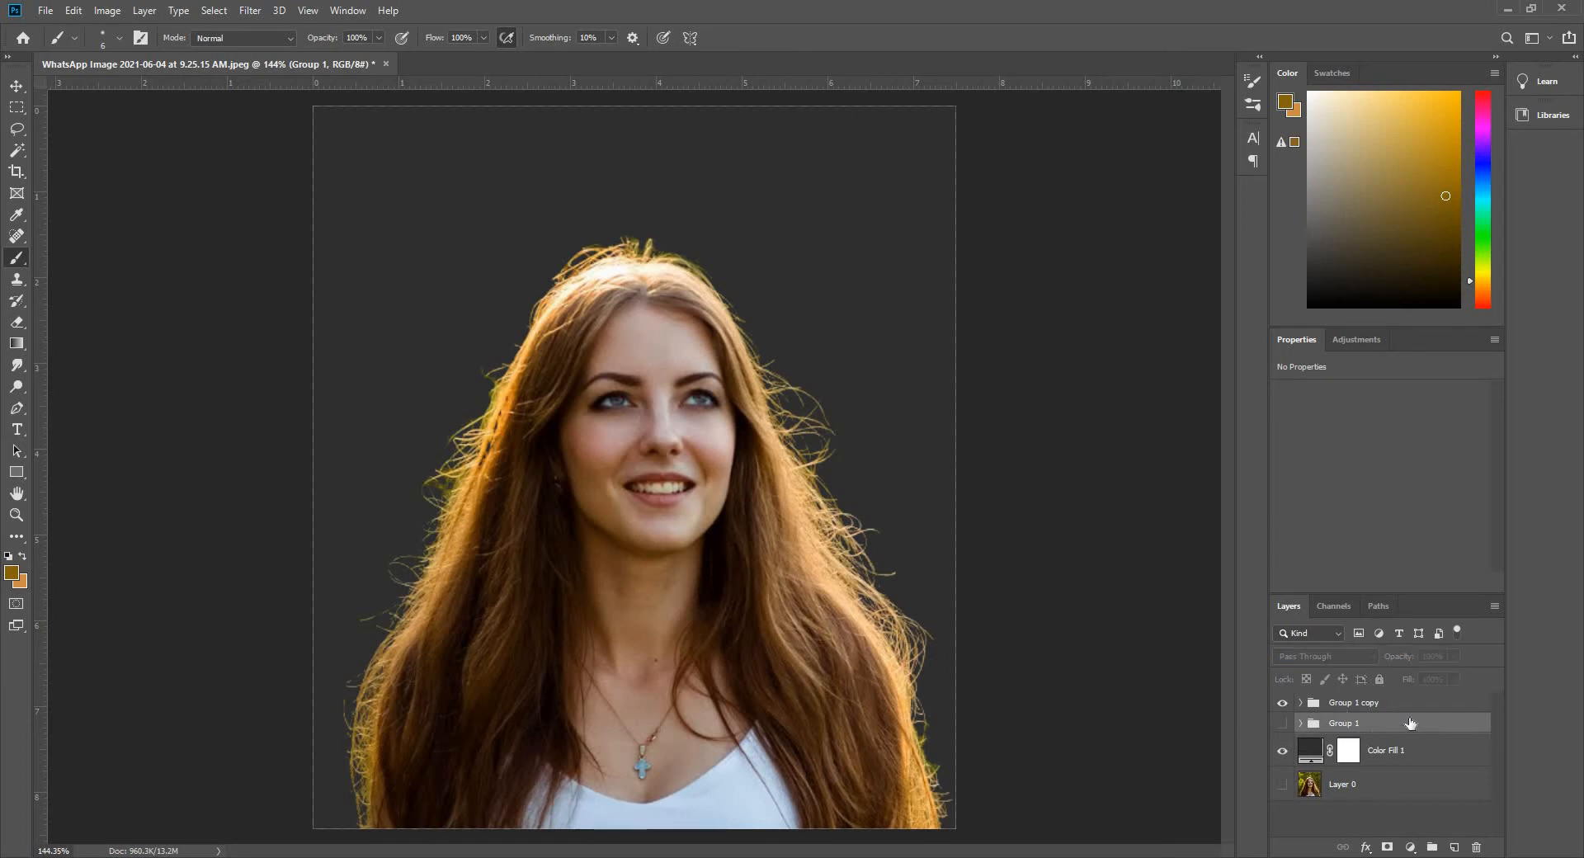
{"action": "left_click", "coordinate": [1373, 707]}
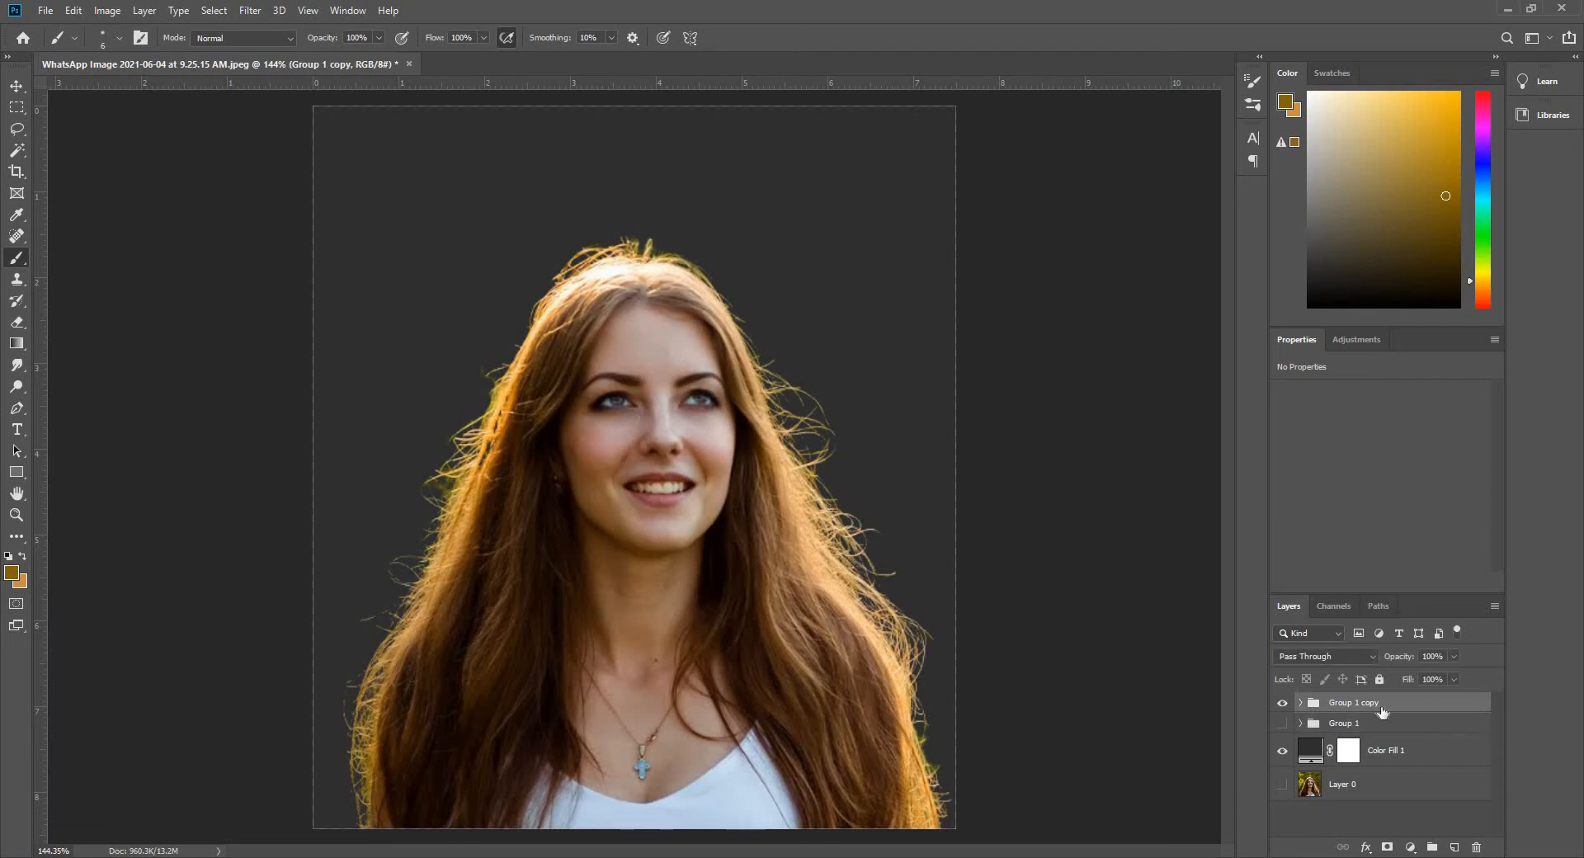
{"action": "right_click", "coordinate": [1378, 706]}
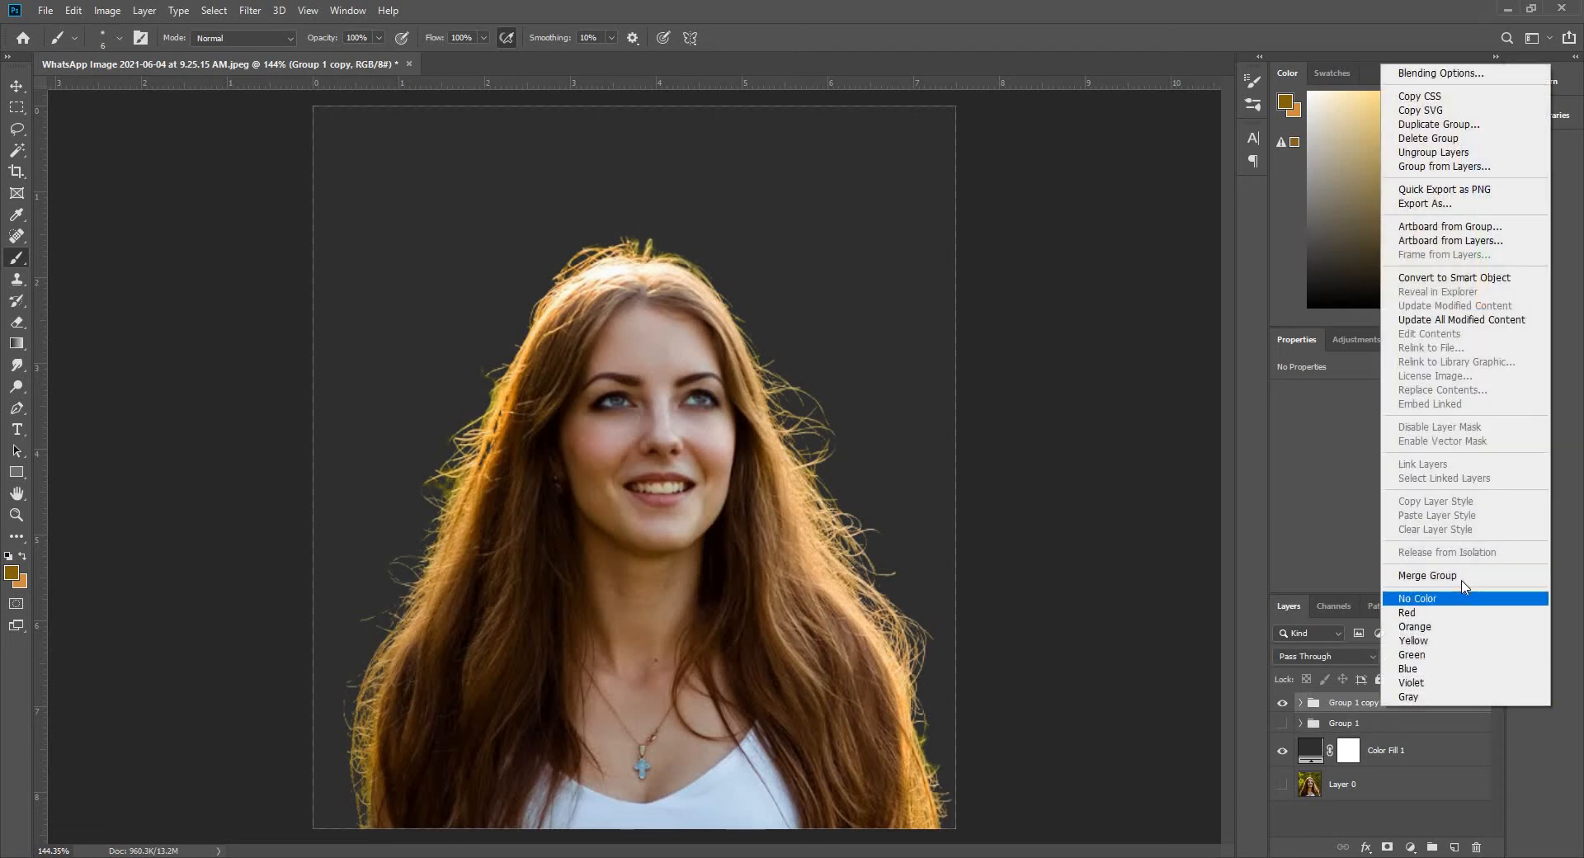
{"action": "left_click", "coordinate": [1411, 576]}
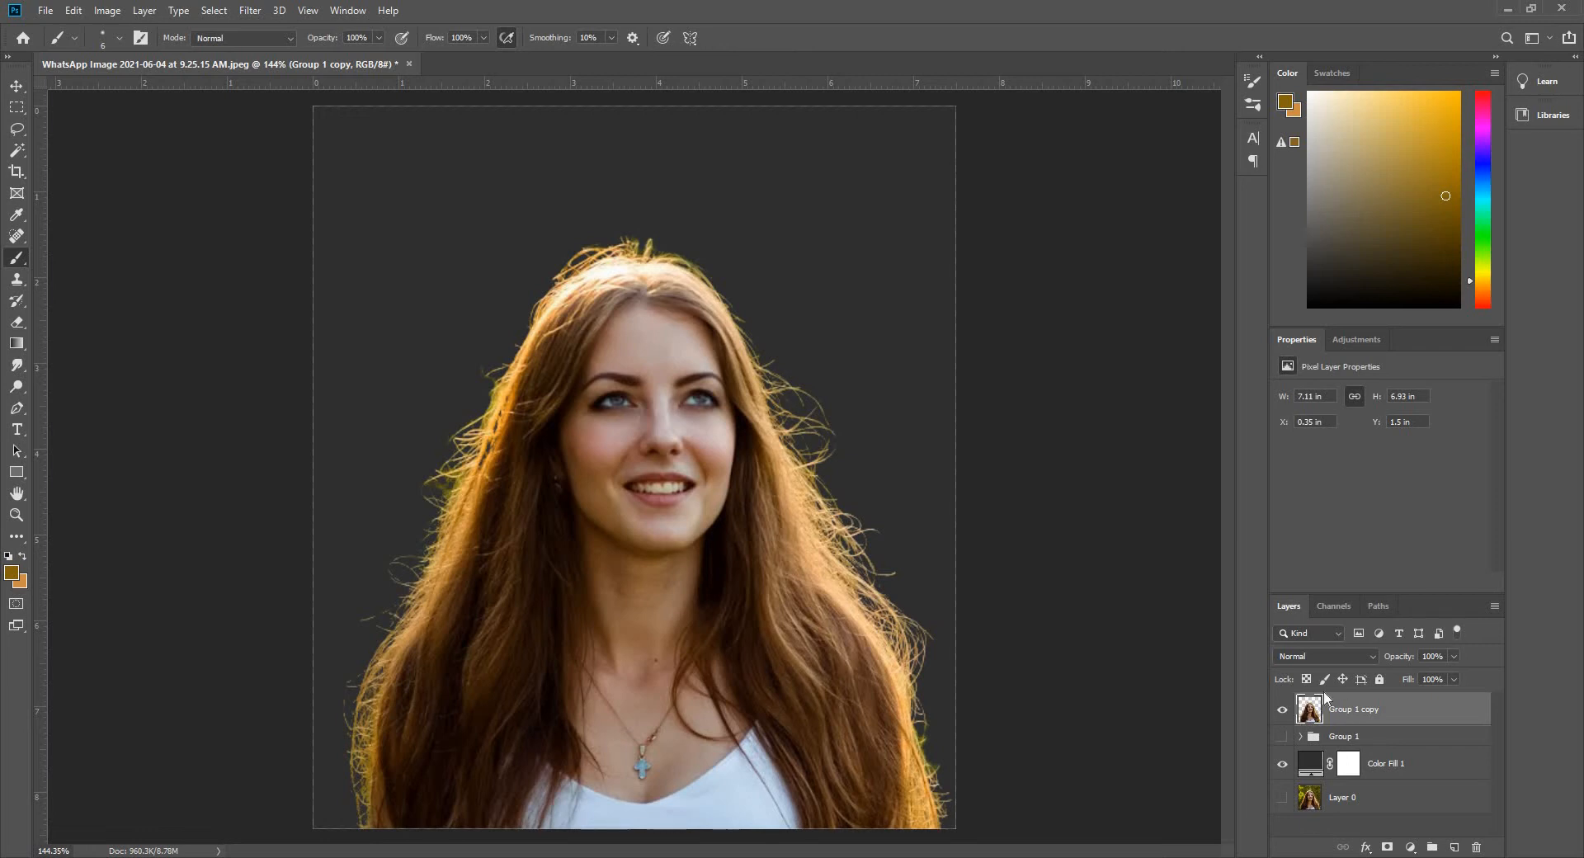
- Load the merged Group 1 copy cutout as a selection and invert it to select the background
{"action": "left_click", "coordinate": [1283, 710]}
{"action": "left_click", "coordinate": [1282, 710]}
{"action": "left_click", "coordinate": [1282, 709]}
{"action": "left_click", "coordinate": [1282, 710]}
{"action": "left_click", "coordinate": [1312, 717], "text": "ctrl"}
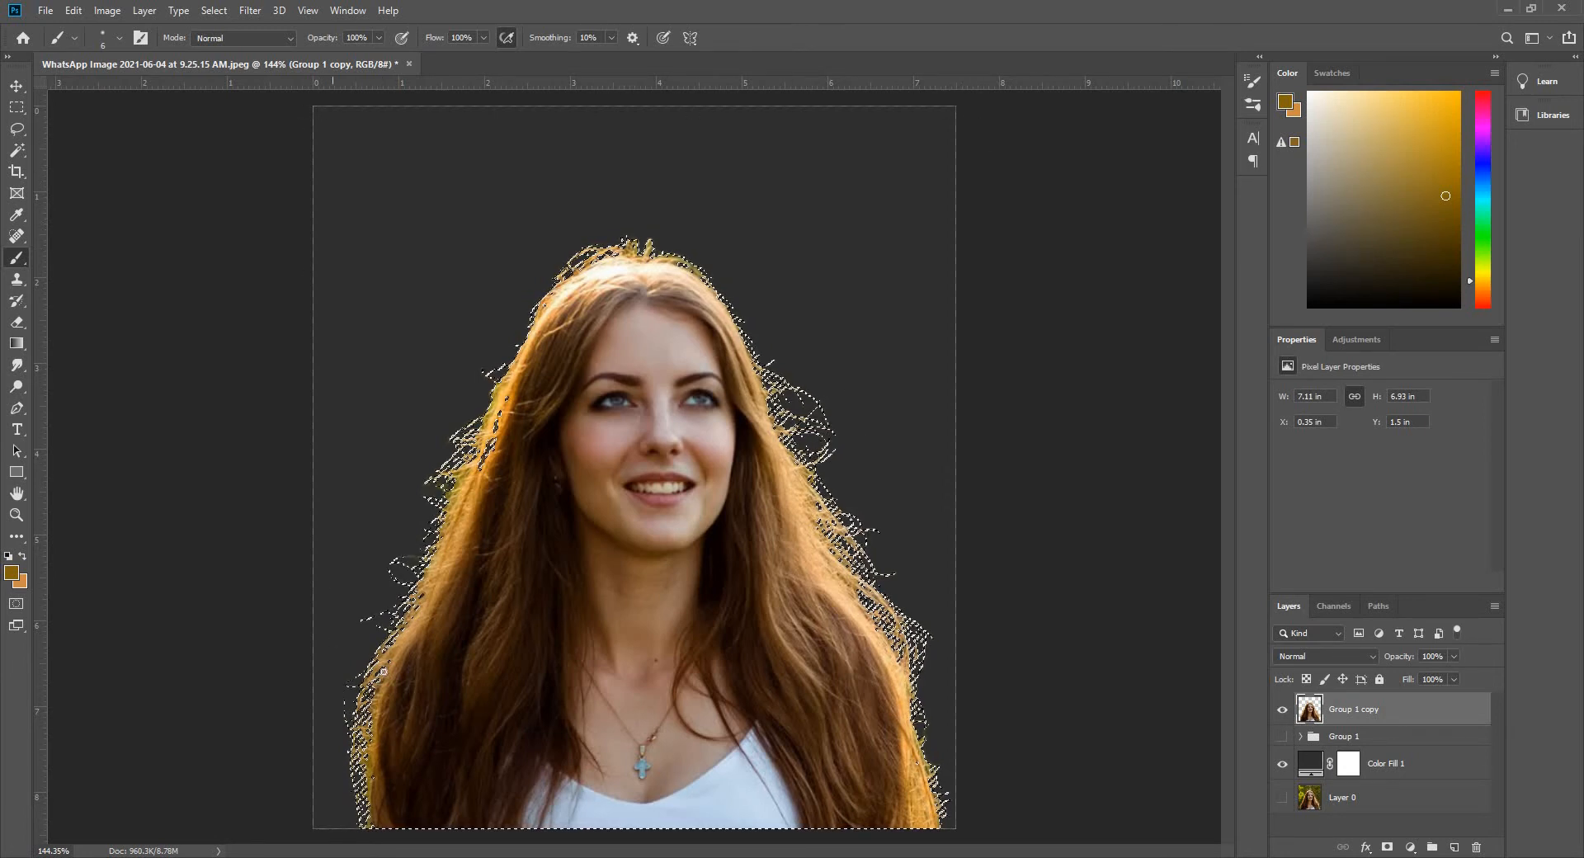
{"action": "left_click", "coordinate": [223, 11]}
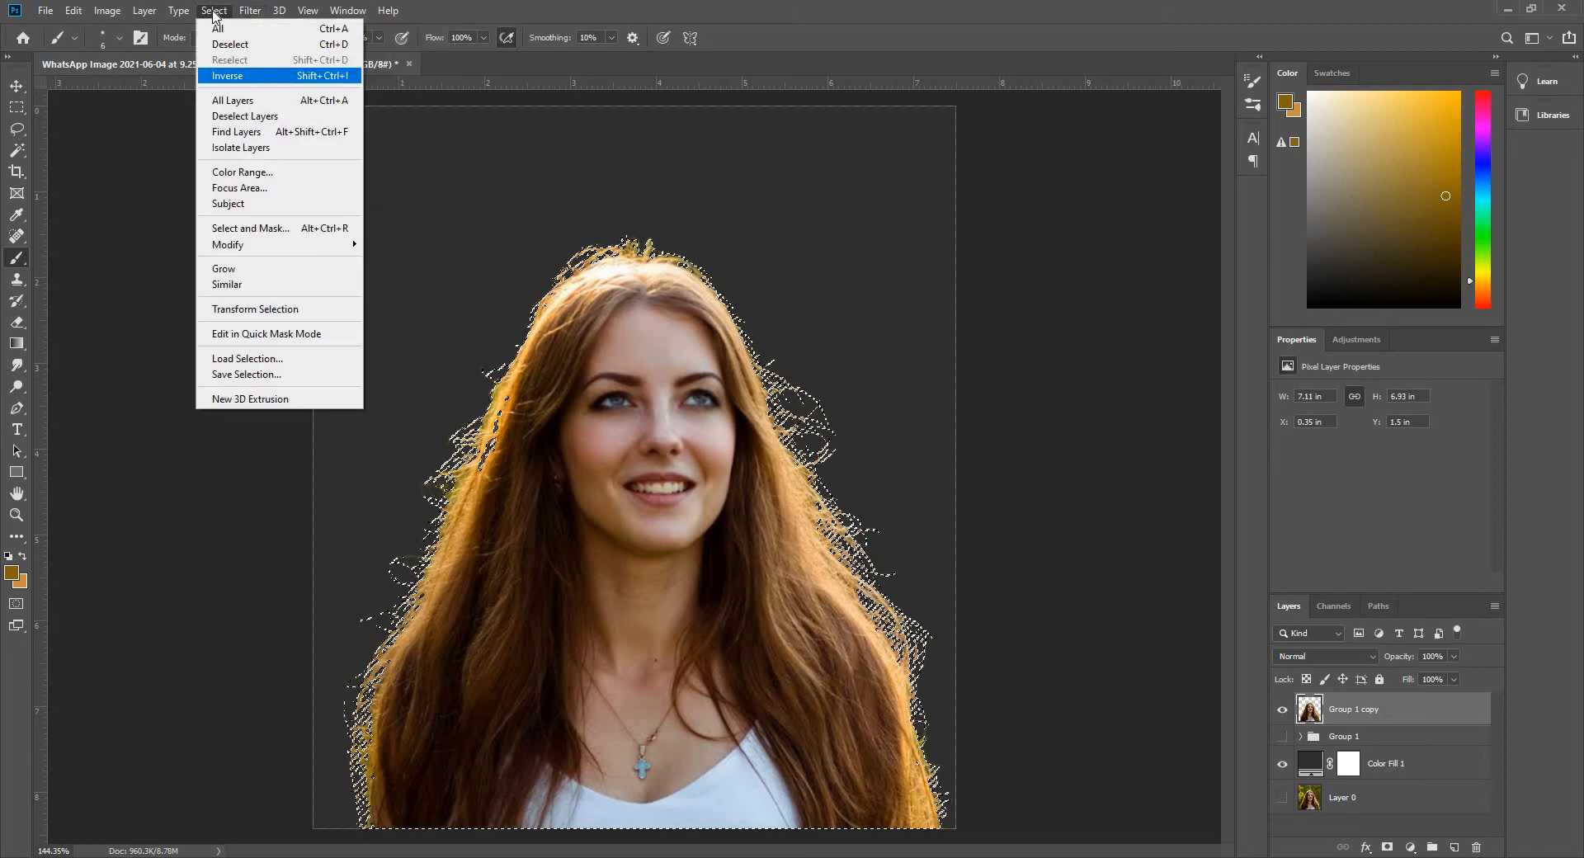
{"action": "left_click", "coordinate": [226, 76]}
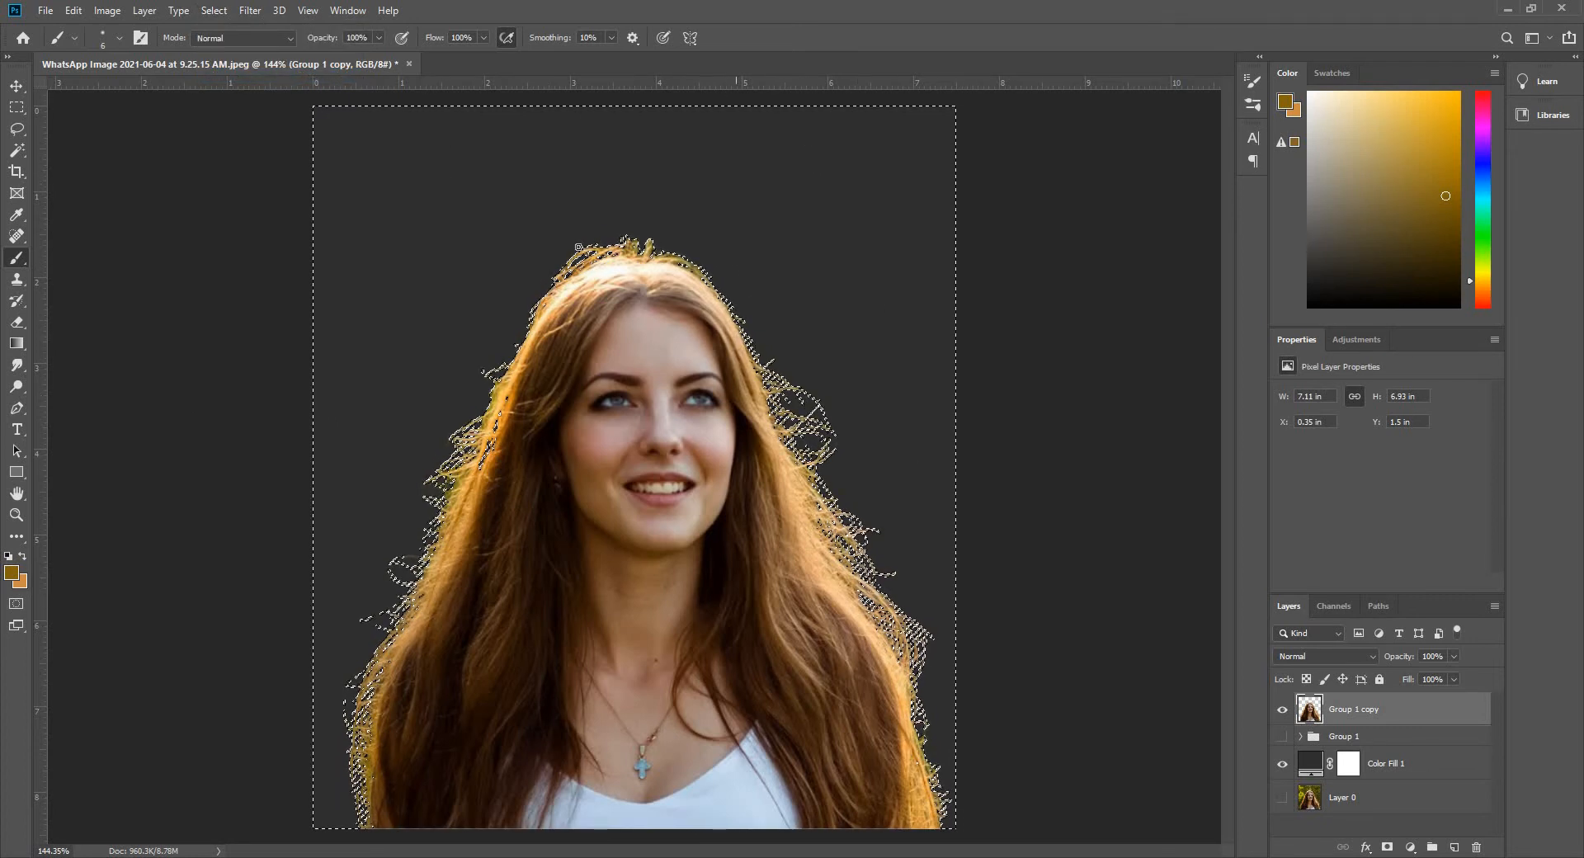
- Select and show the original Layer 0, and hide the dark Color Fill 1 layer
{"action": "left_click", "coordinate": [1363, 800]}
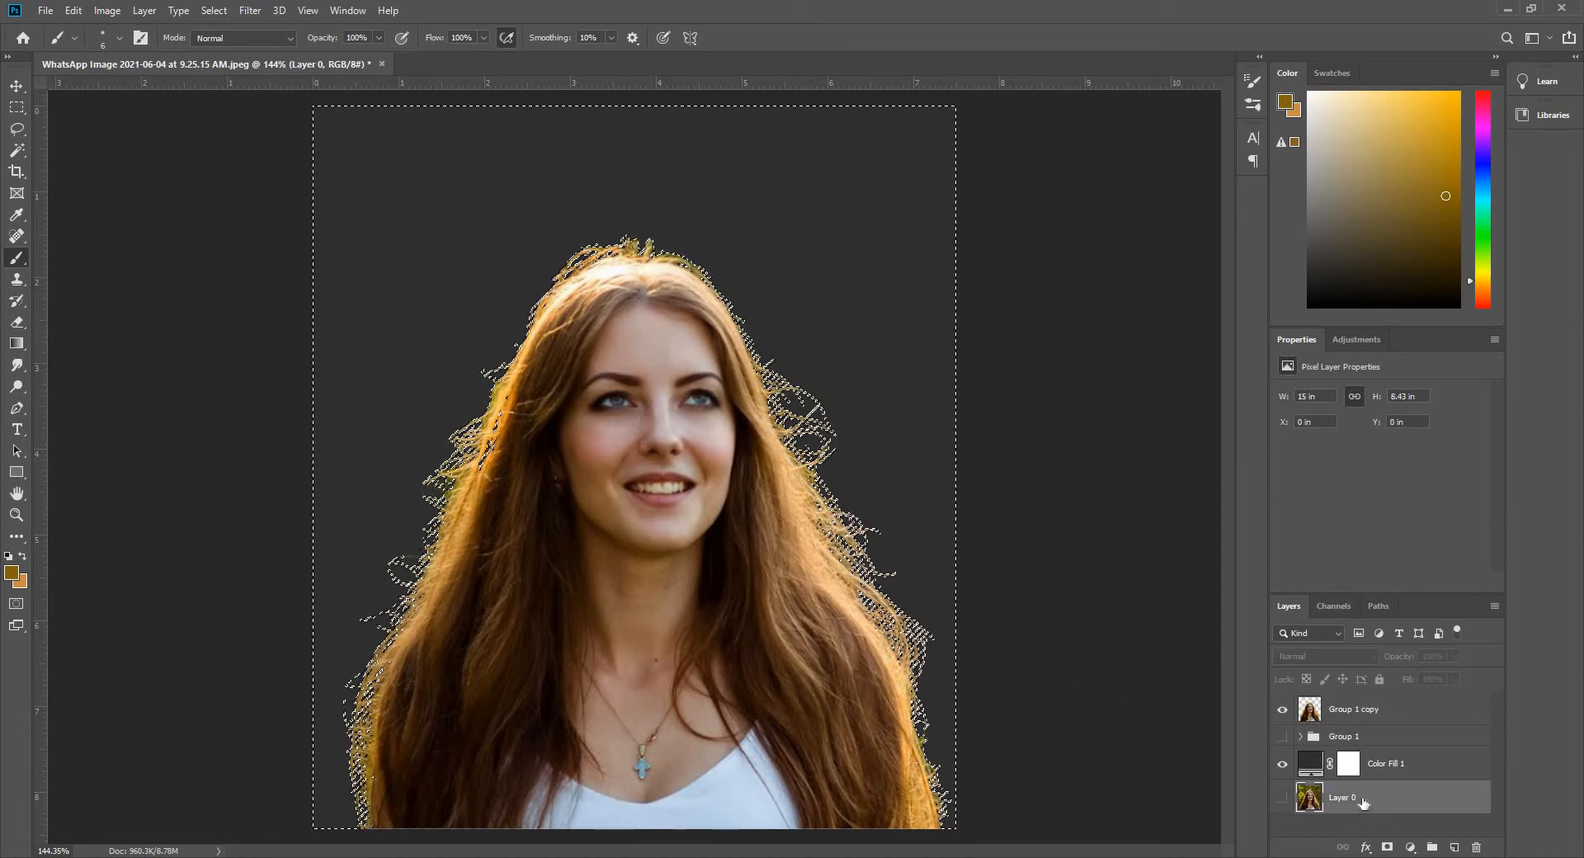
{"action": "left_click", "coordinate": [1282, 798]}
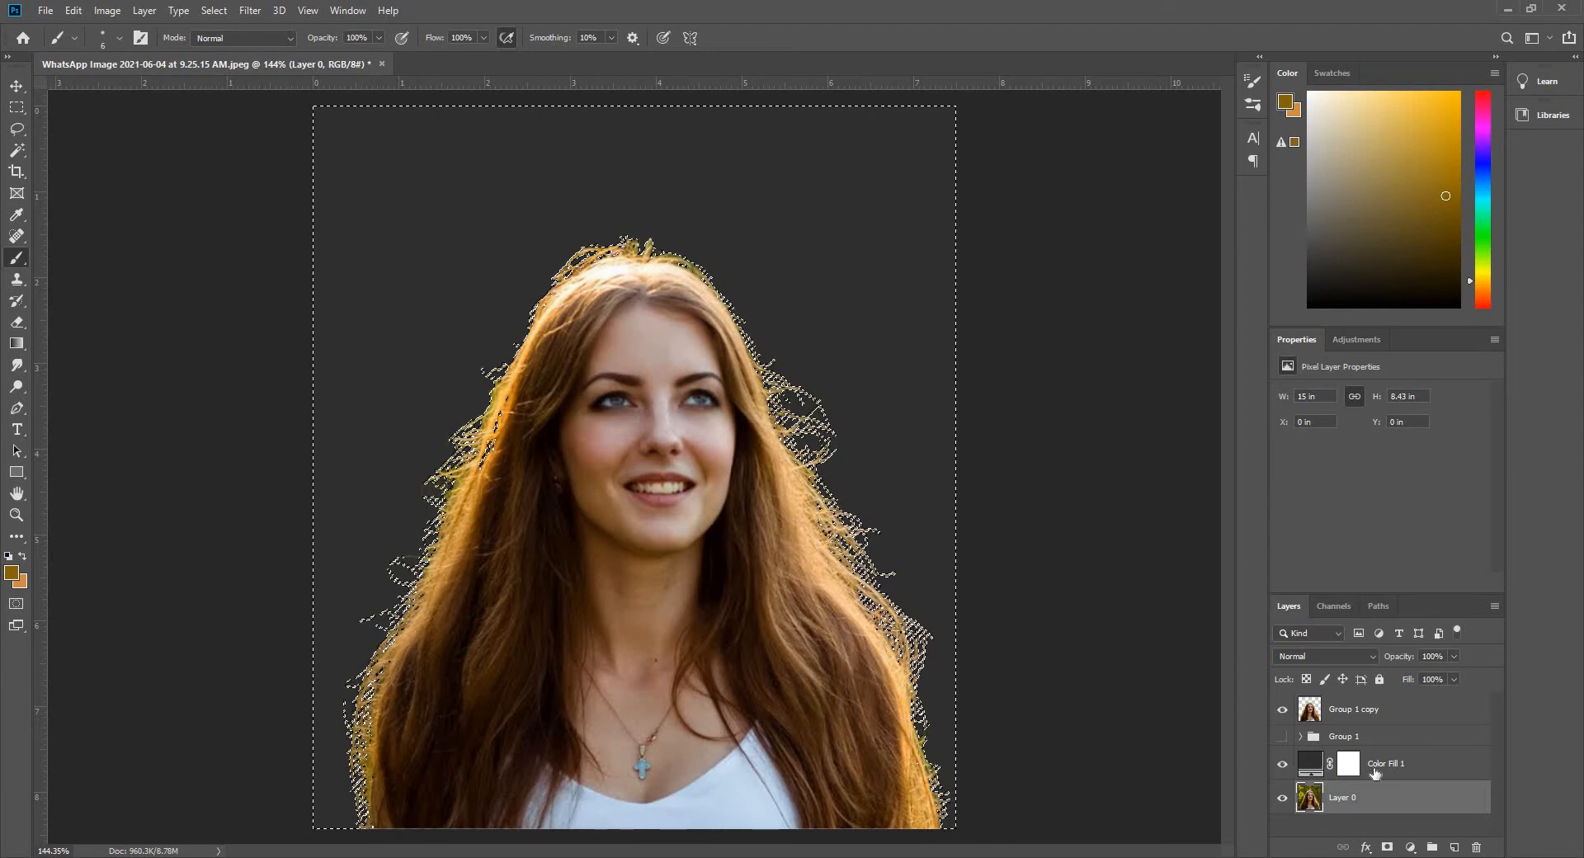
{"action": "left_click", "coordinate": [1284, 765]}
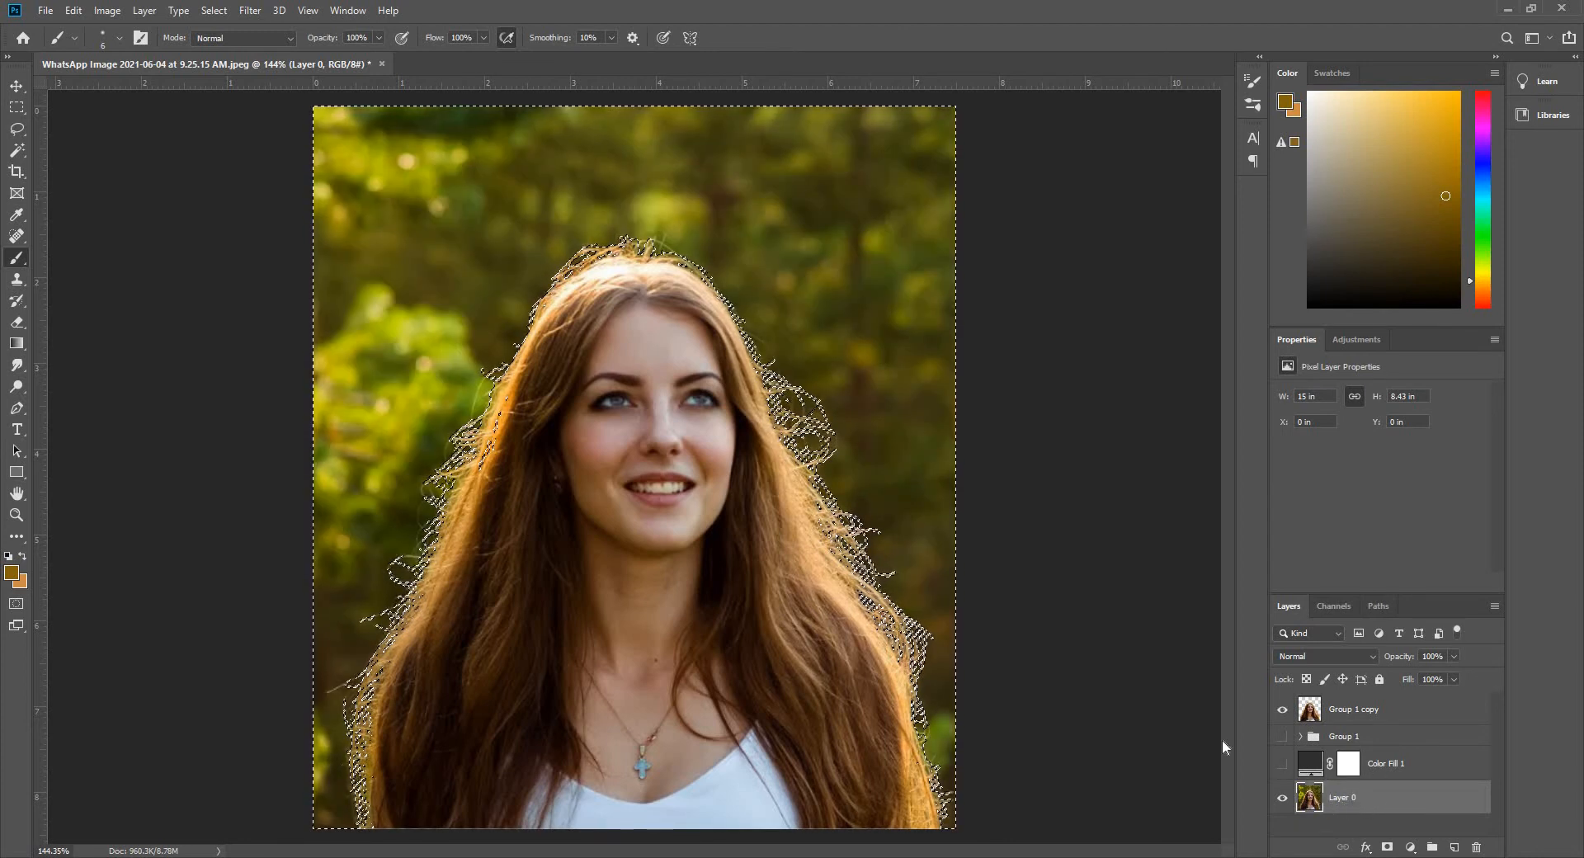
- Apply a 19 px Field Blur with 38% Light Bokeh and 25% Bokeh Color to Layer 0's selected background, and deselect
{"action": "left_click", "coordinate": [249, 11]}
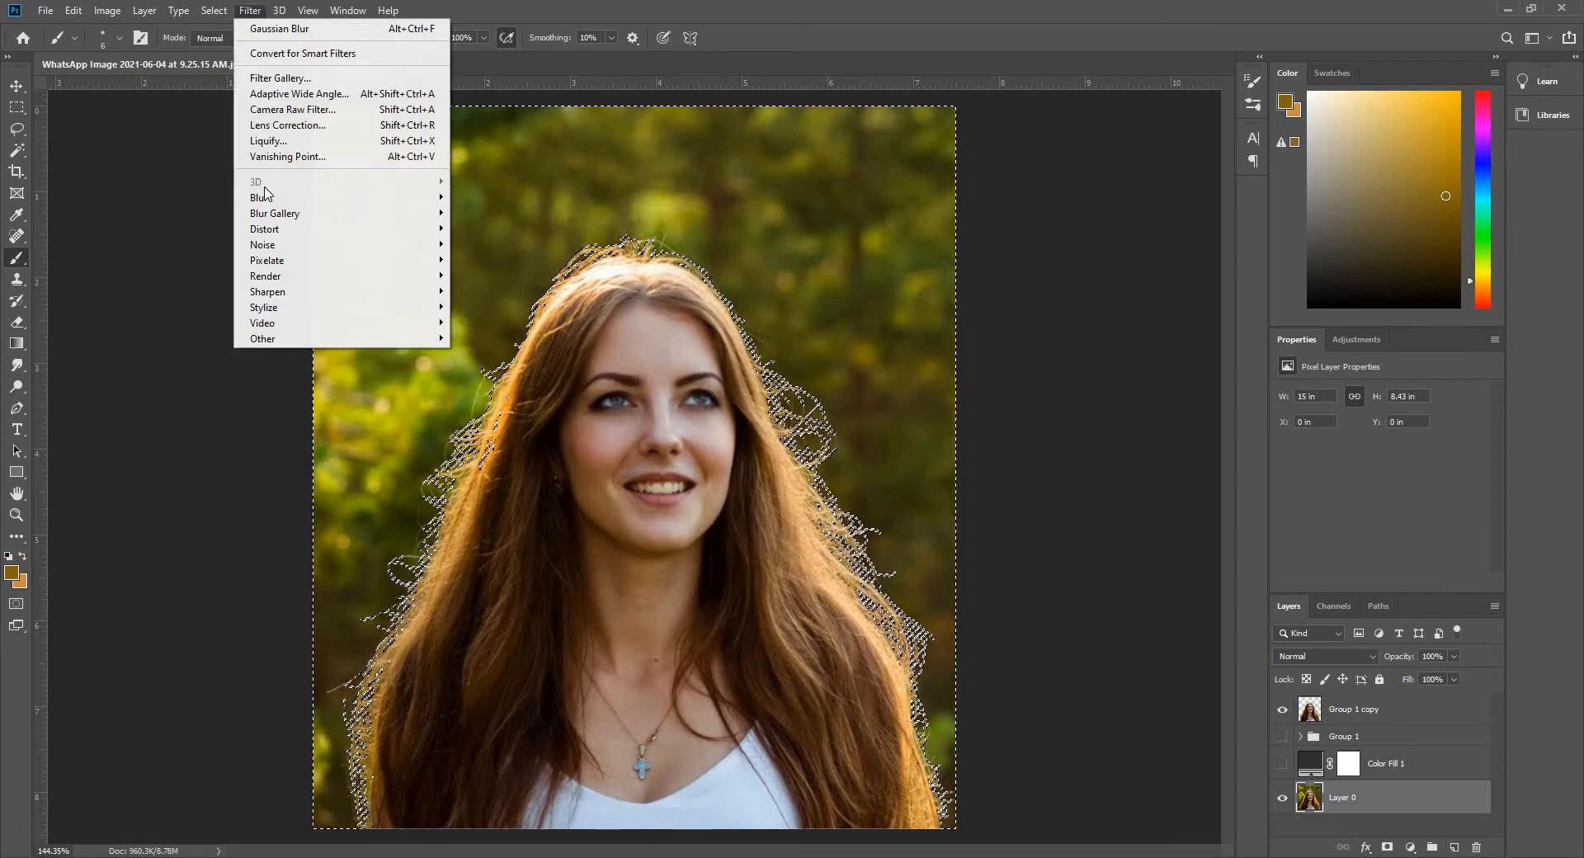
{"action": "mouse_move", "coordinate": [266, 201]}
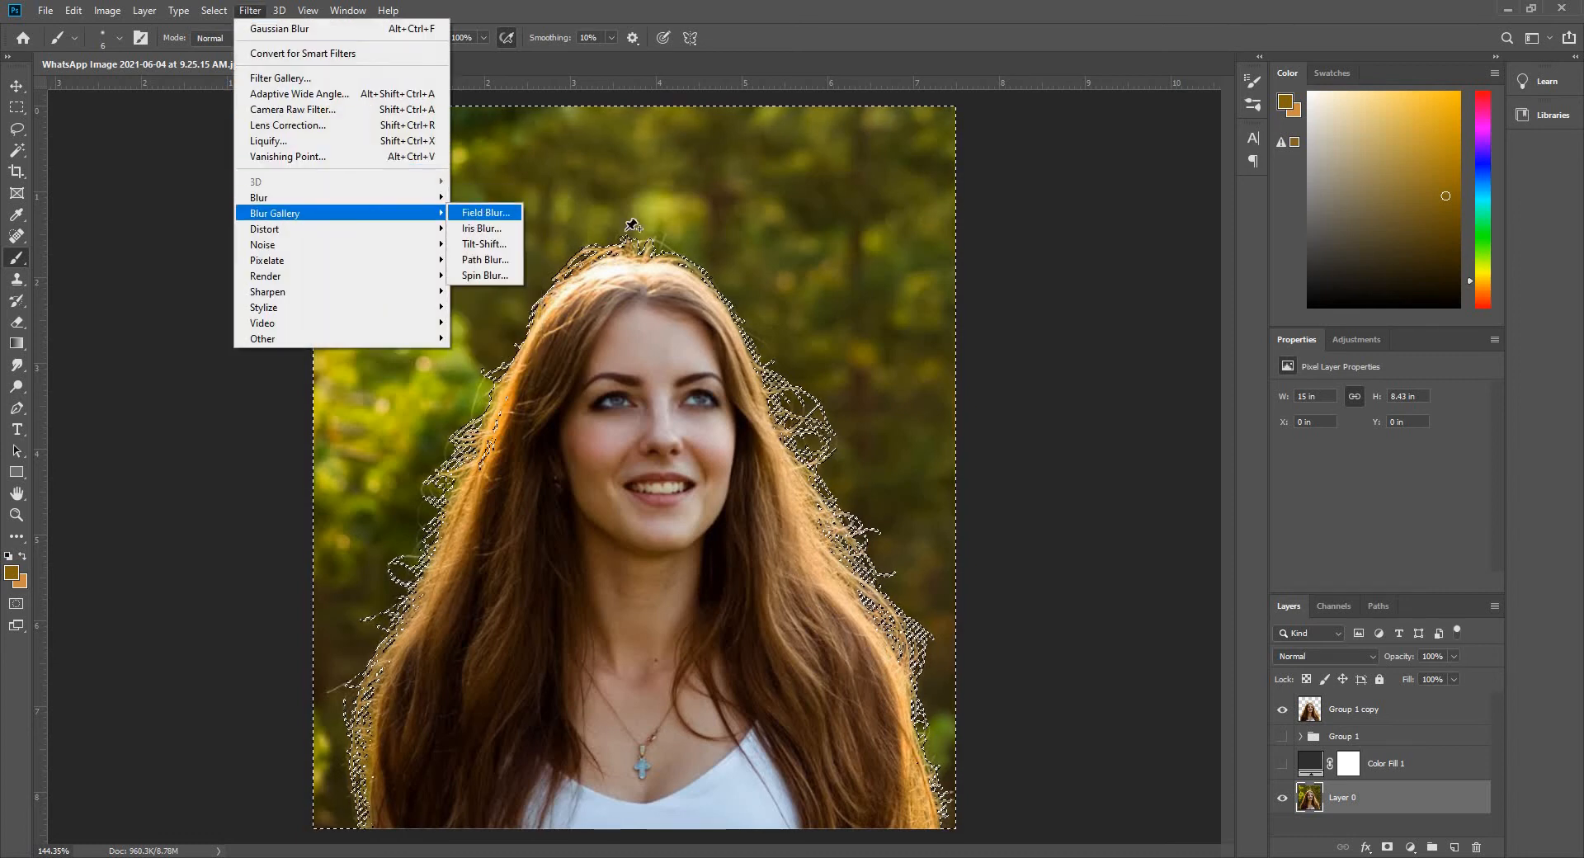
{"action": "key", "text": "Return"}
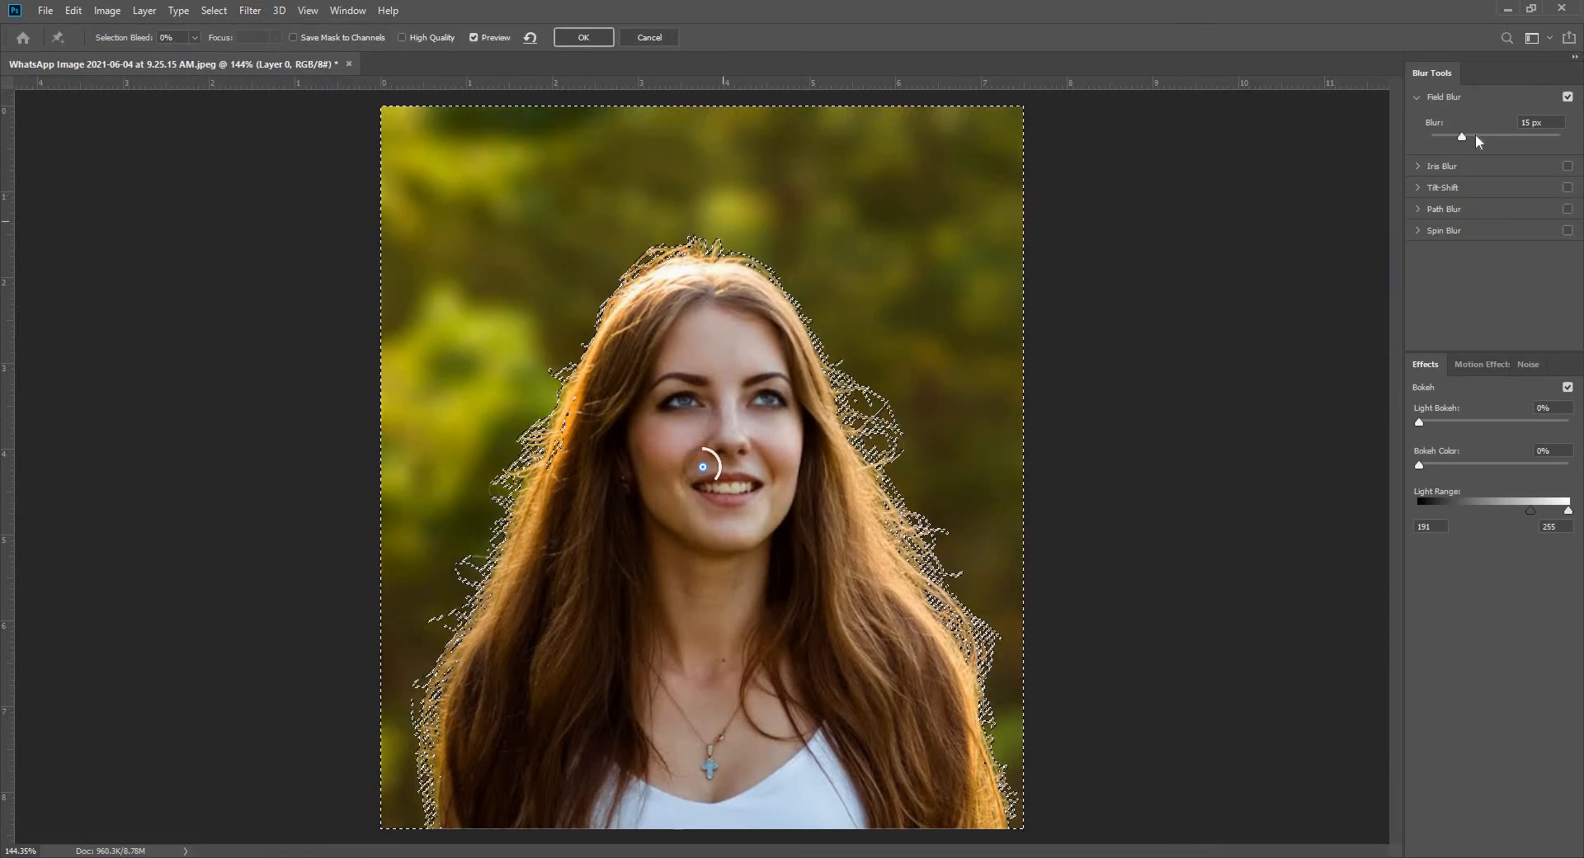
{"action": "left_click_drag", "start_coordinate": [1462, 137], "coordinate": [1461, 137]}
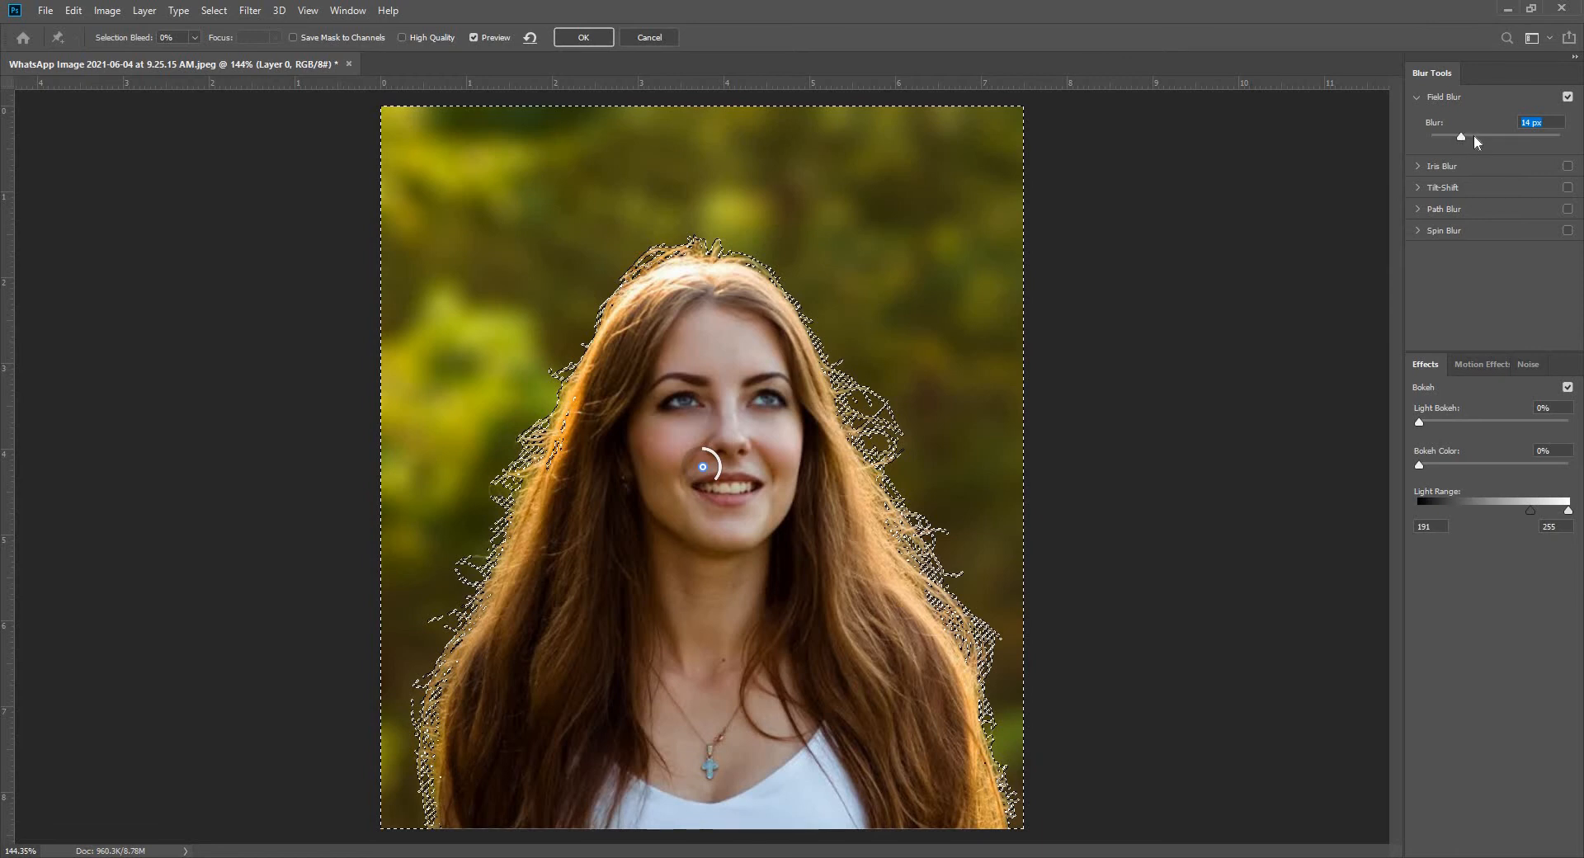
{"action": "left_click_drag", "start_coordinate": [1475, 136], "coordinate": [1466, 137]}
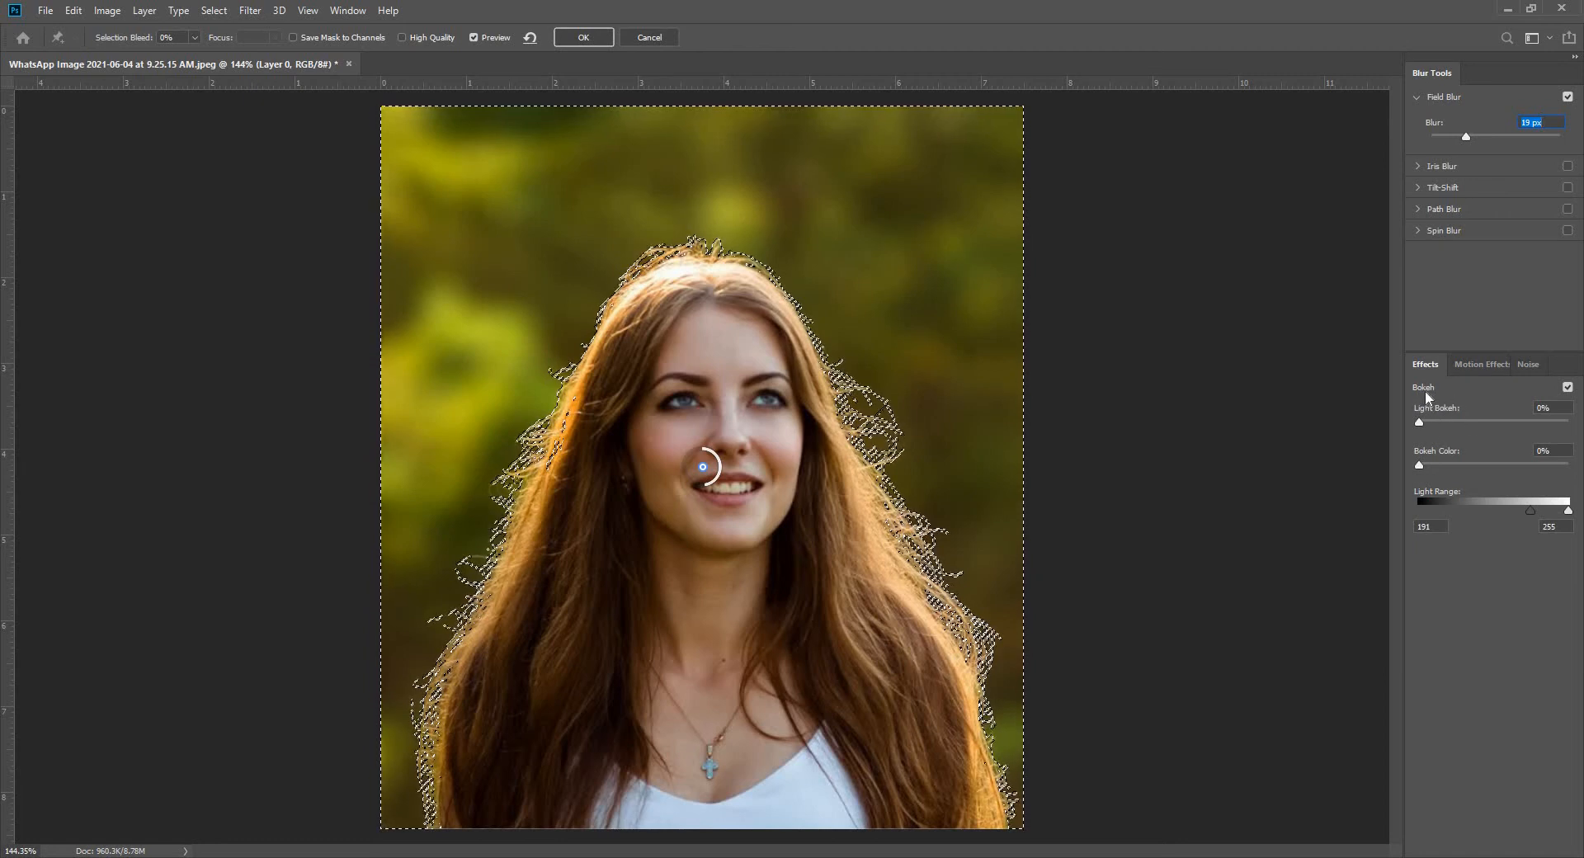
{"action": "mouse_move", "coordinate": [1457, 422]}
{"action": "left_mouse_down"}
{"action": "mouse_move", "coordinate": [1493, 422]}
{"action": "mouse_move", "coordinate": [1468, 424]}
{"action": "left_mouse_up"}
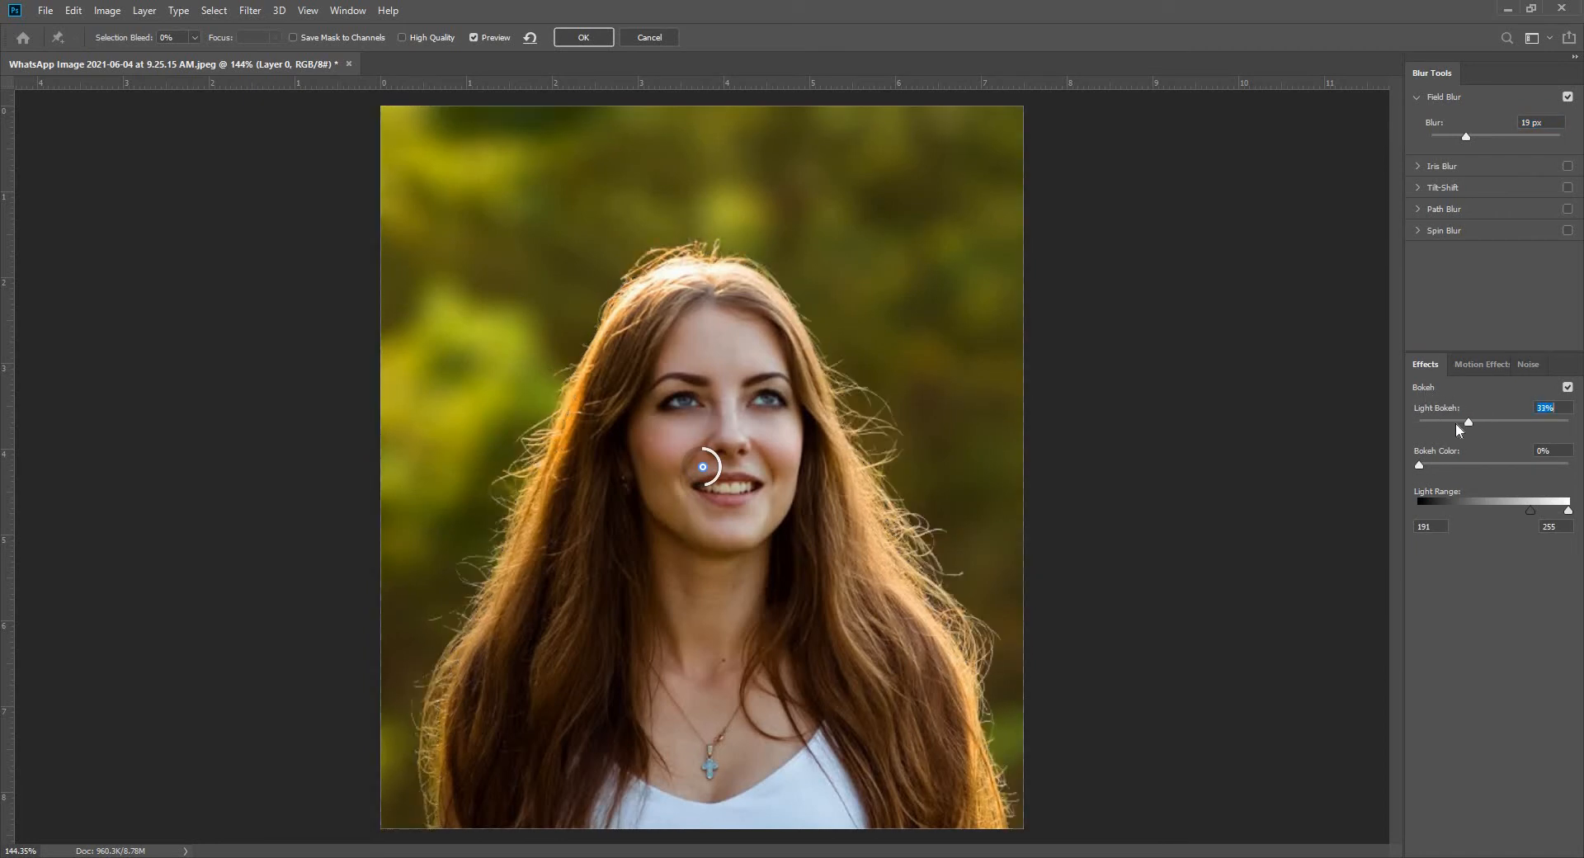
{"action": "left_click_drag", "start_coordinate": [1442, 466], "coordinate": [1457, 464]}
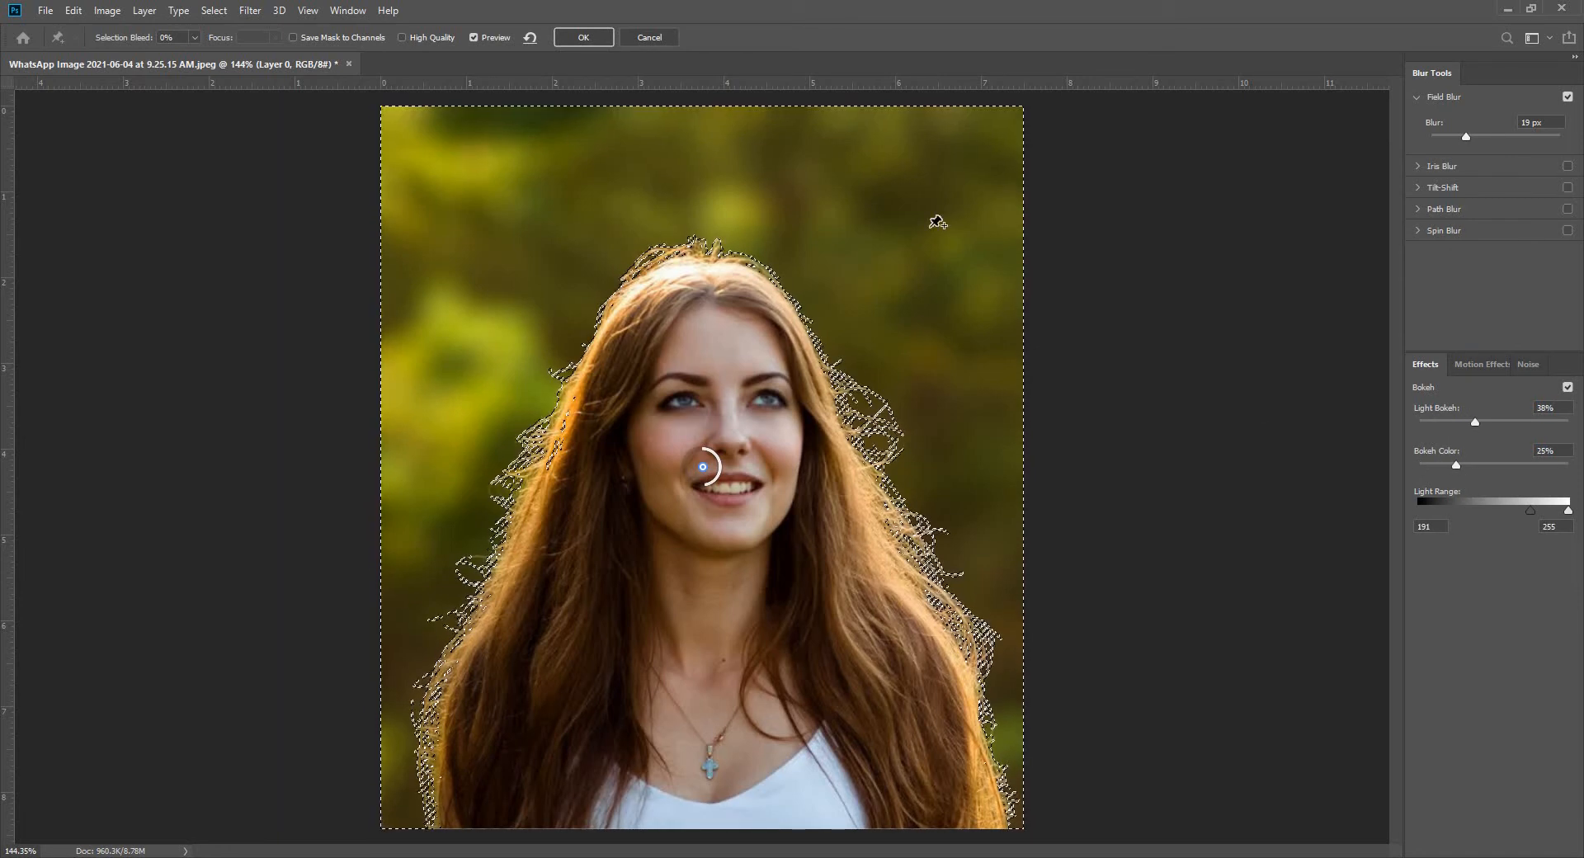
{"action": "left_click", "coordinate": [583, 38]}
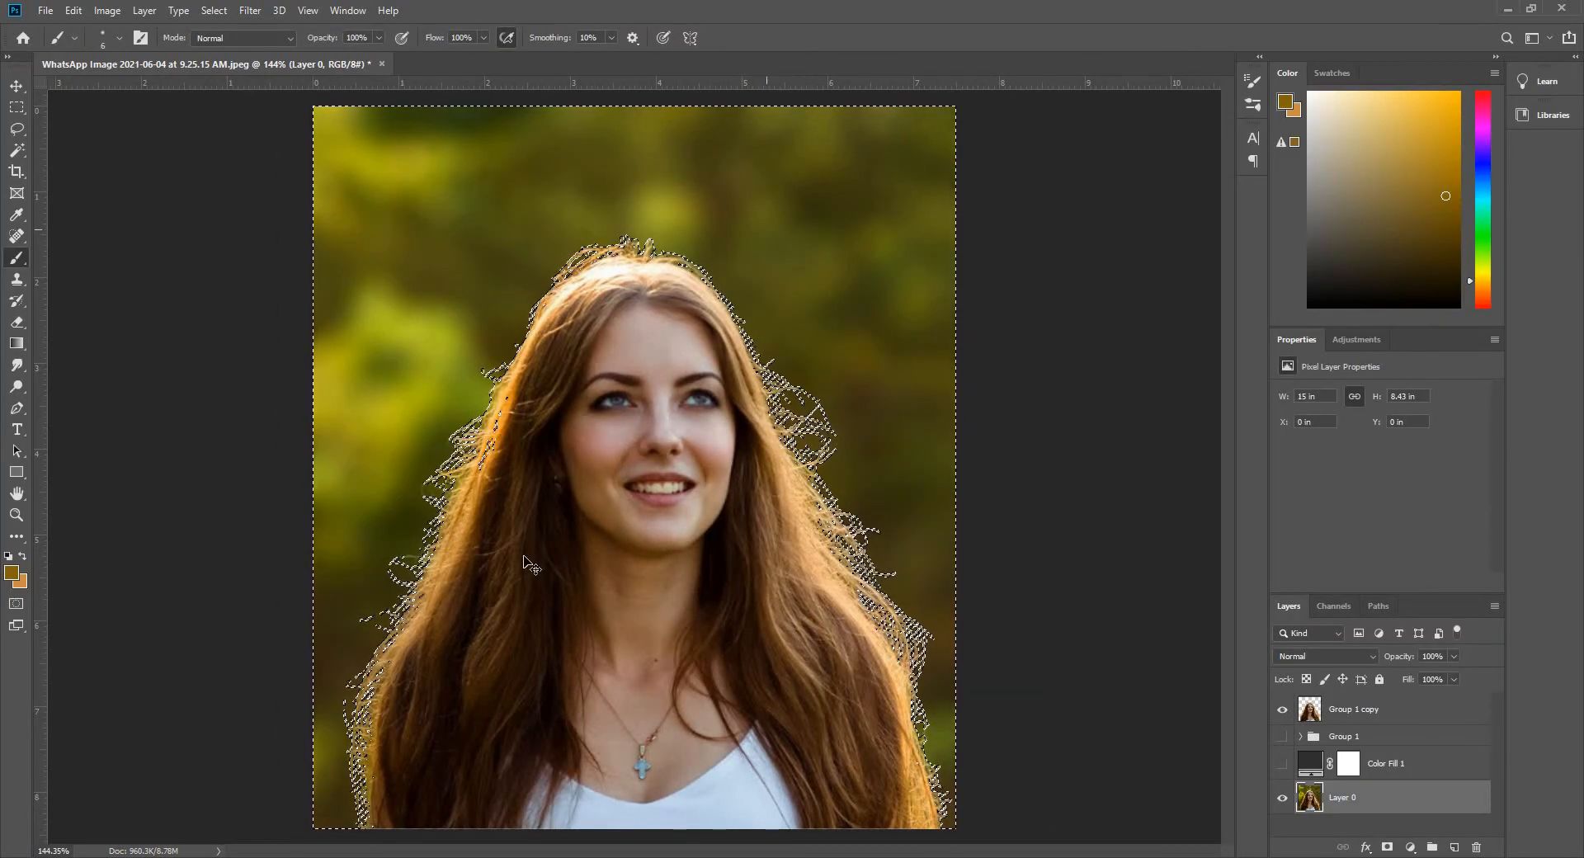
{"action": "key", "text": "ctrl+d"}
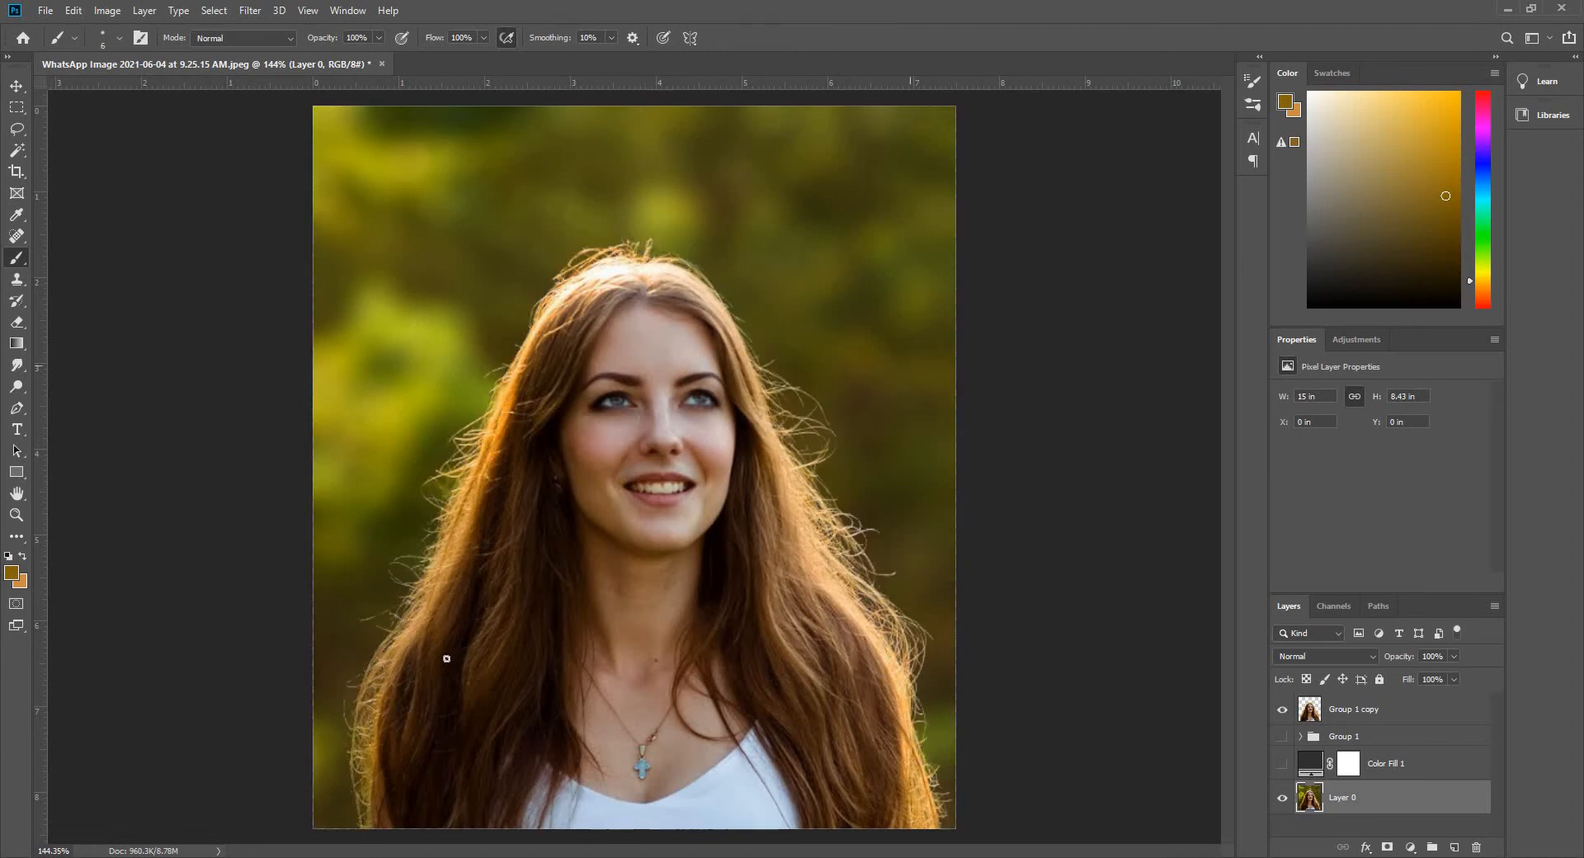
{"action": "scroll", "coordinate": [521, 353], "scroll_direction": "up", "scroll_amount": 4}
{"action": "scroll", "coordinate": [521, 353], "scroll_direction": "down", "scroll_amount": 5}
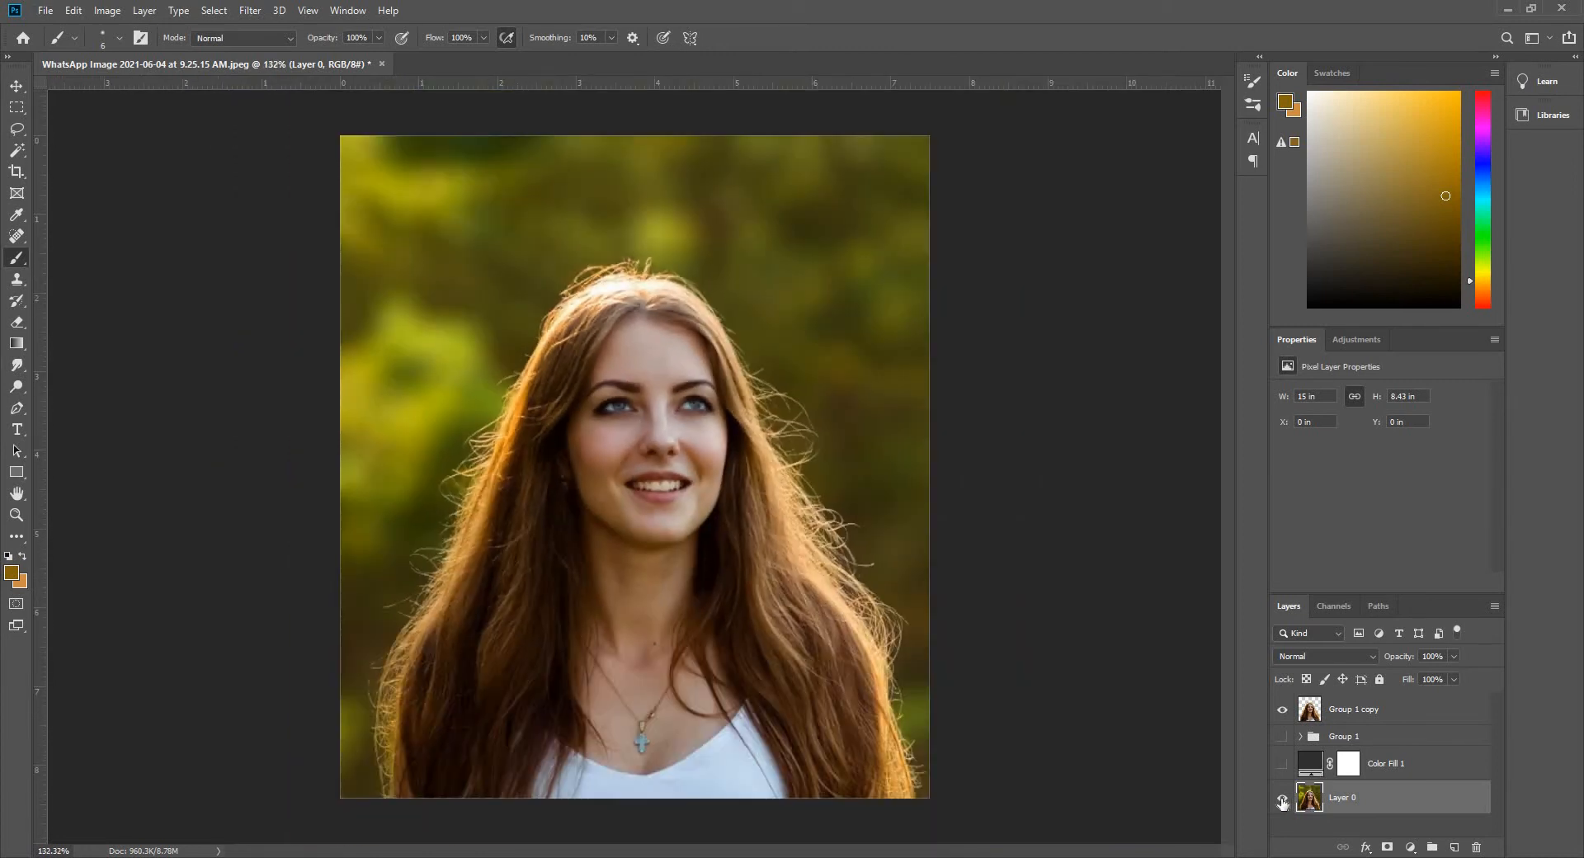
- Undo the Field Blur on Layer 0 and duplicate the whole layer with nothing selected
{"action": "key", "text": "ctrl+shift+d"}
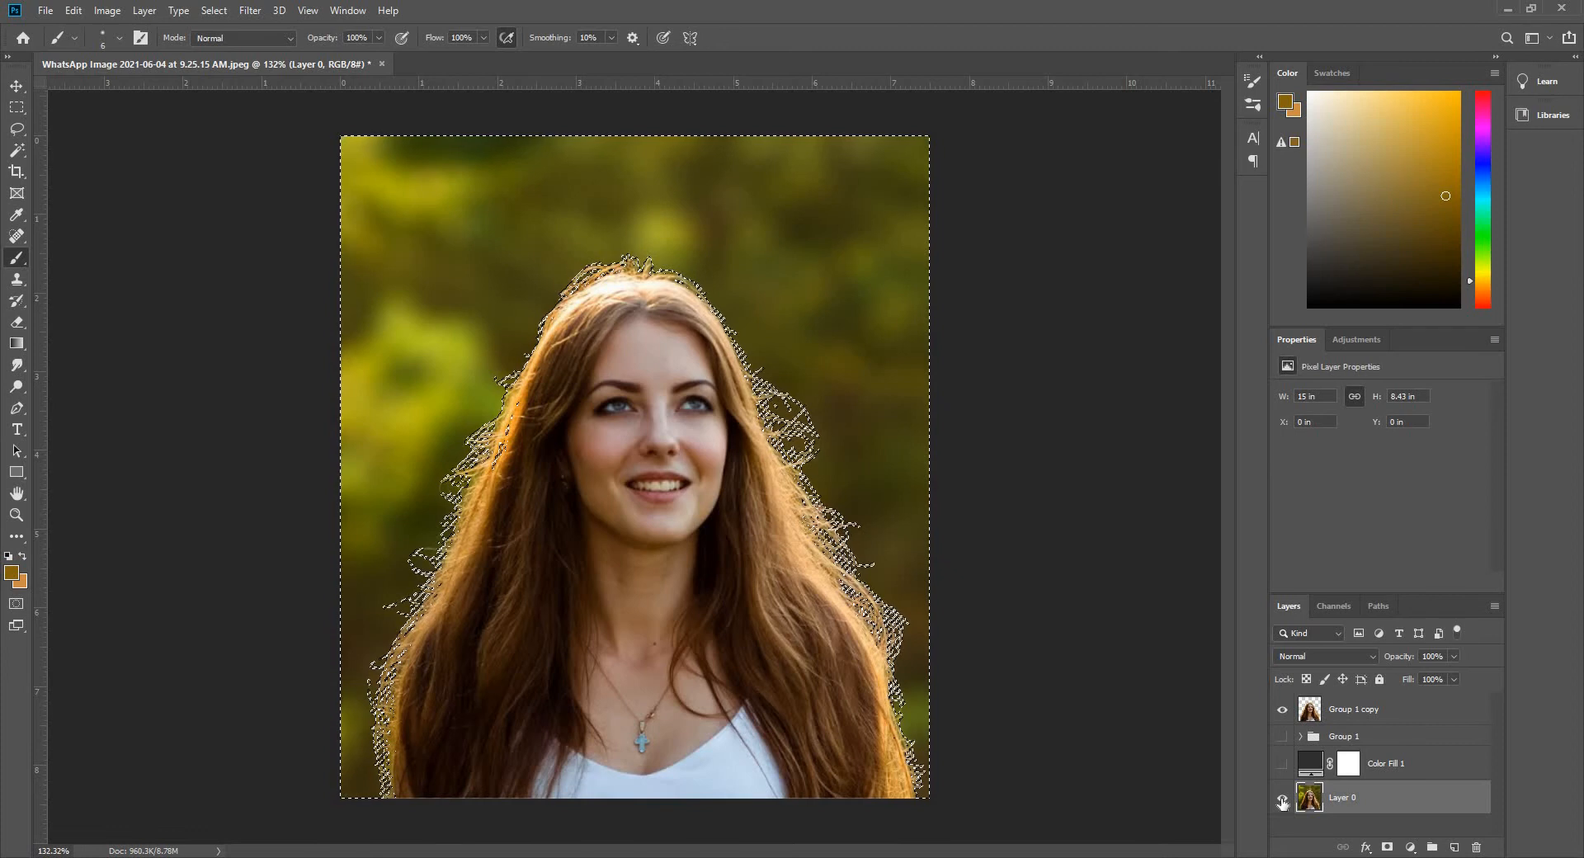
{"action": "key", "text": "ctrl+z"}
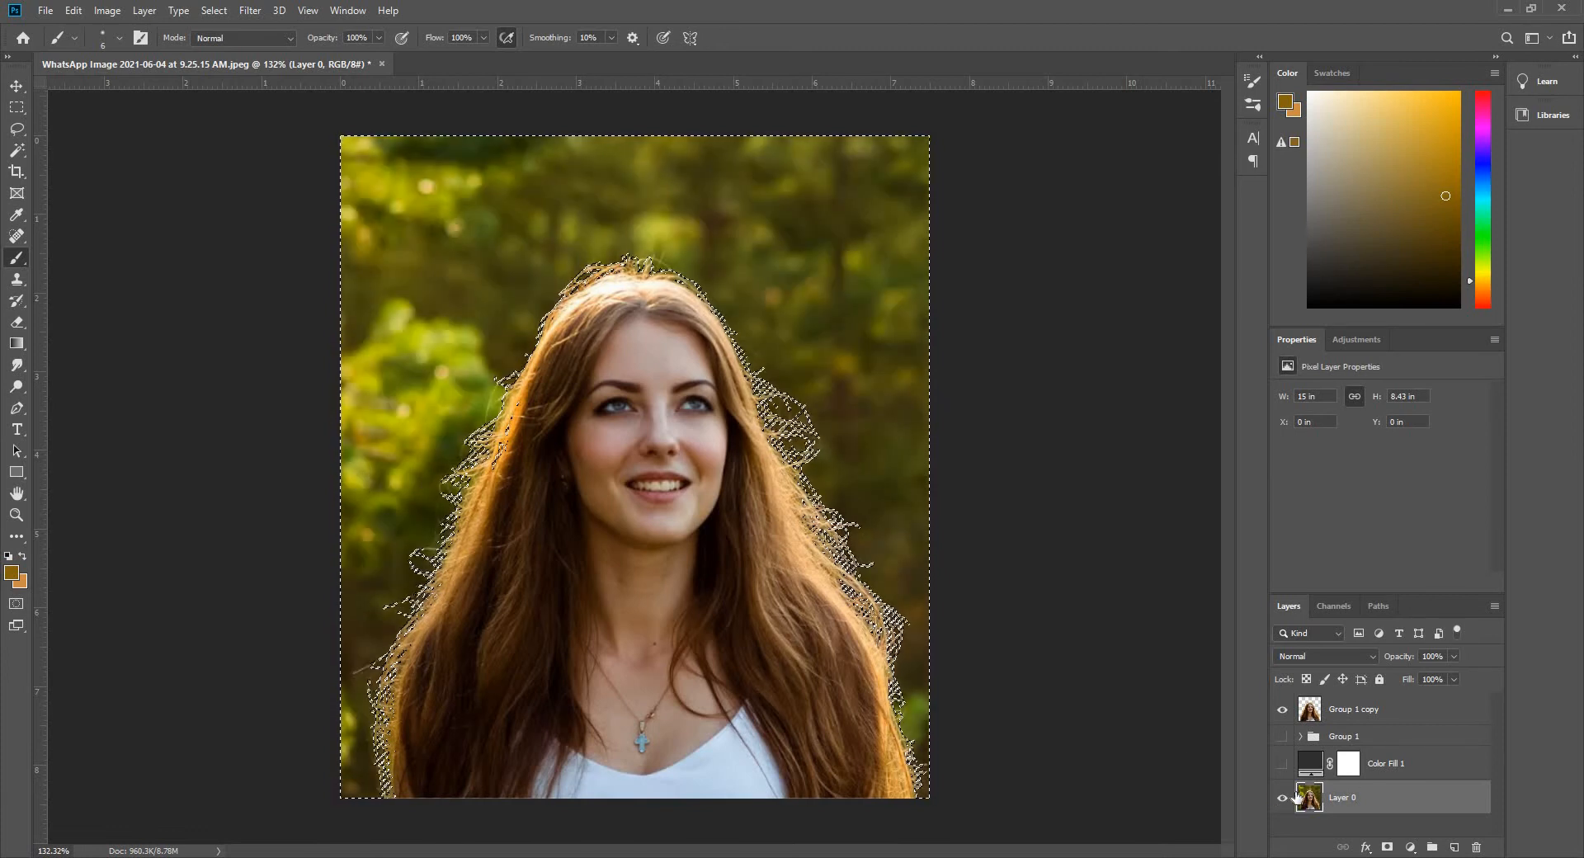
{"action": "key", "text": "ctrl+d"}
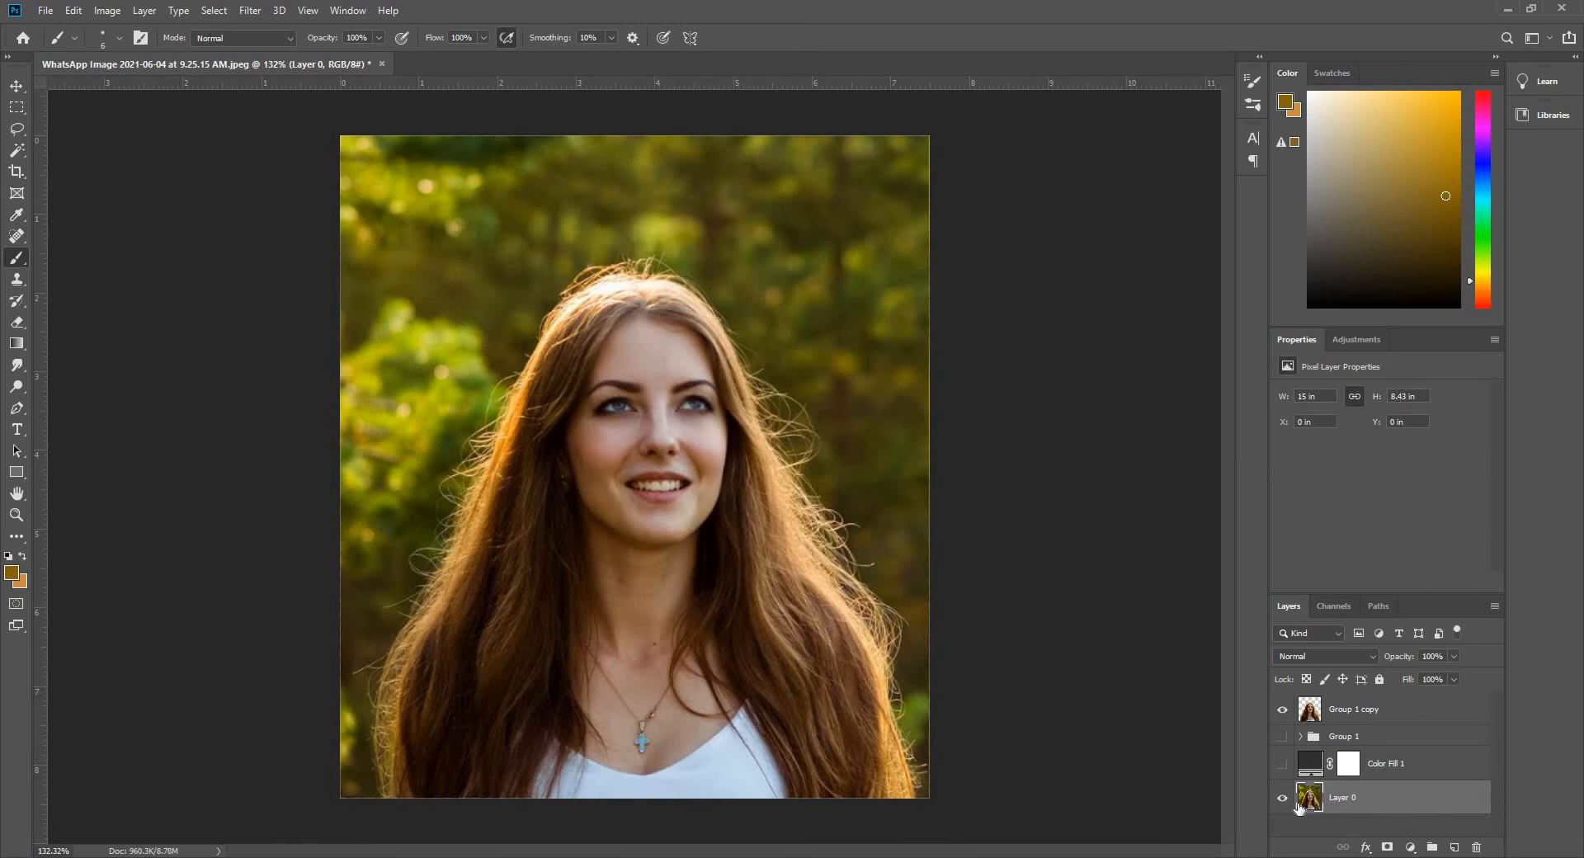
{"action": "key", "text": "ctrl+j"}
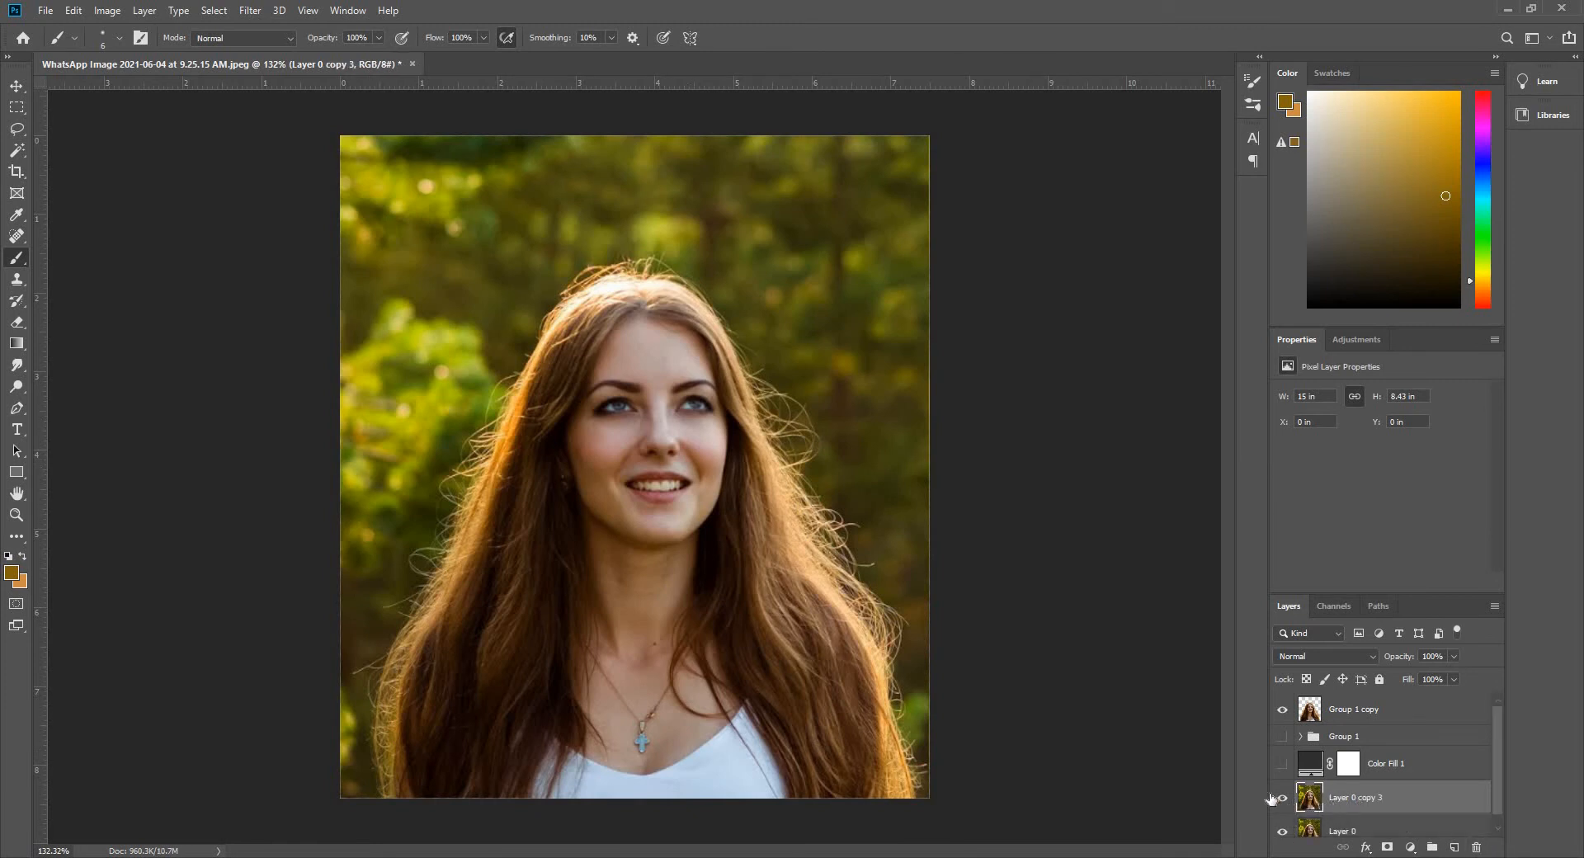
{"action": "left_click", "coordinate": [252, 13]}
{"action": "left_click", "coordinate": [265, 28]}
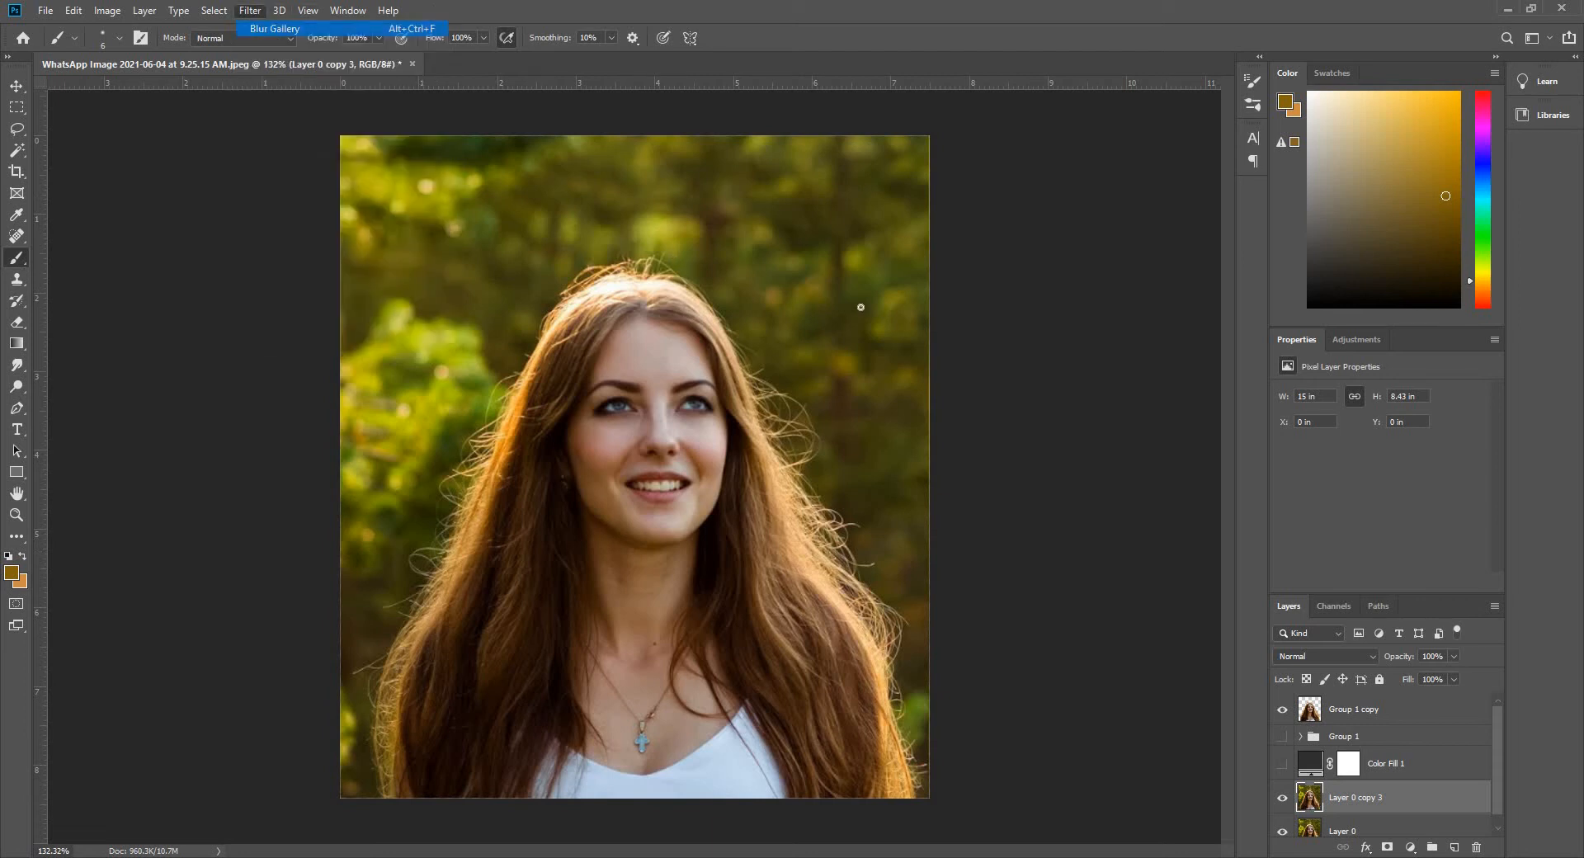
{"action": "key", "text": "ctrl+z"}
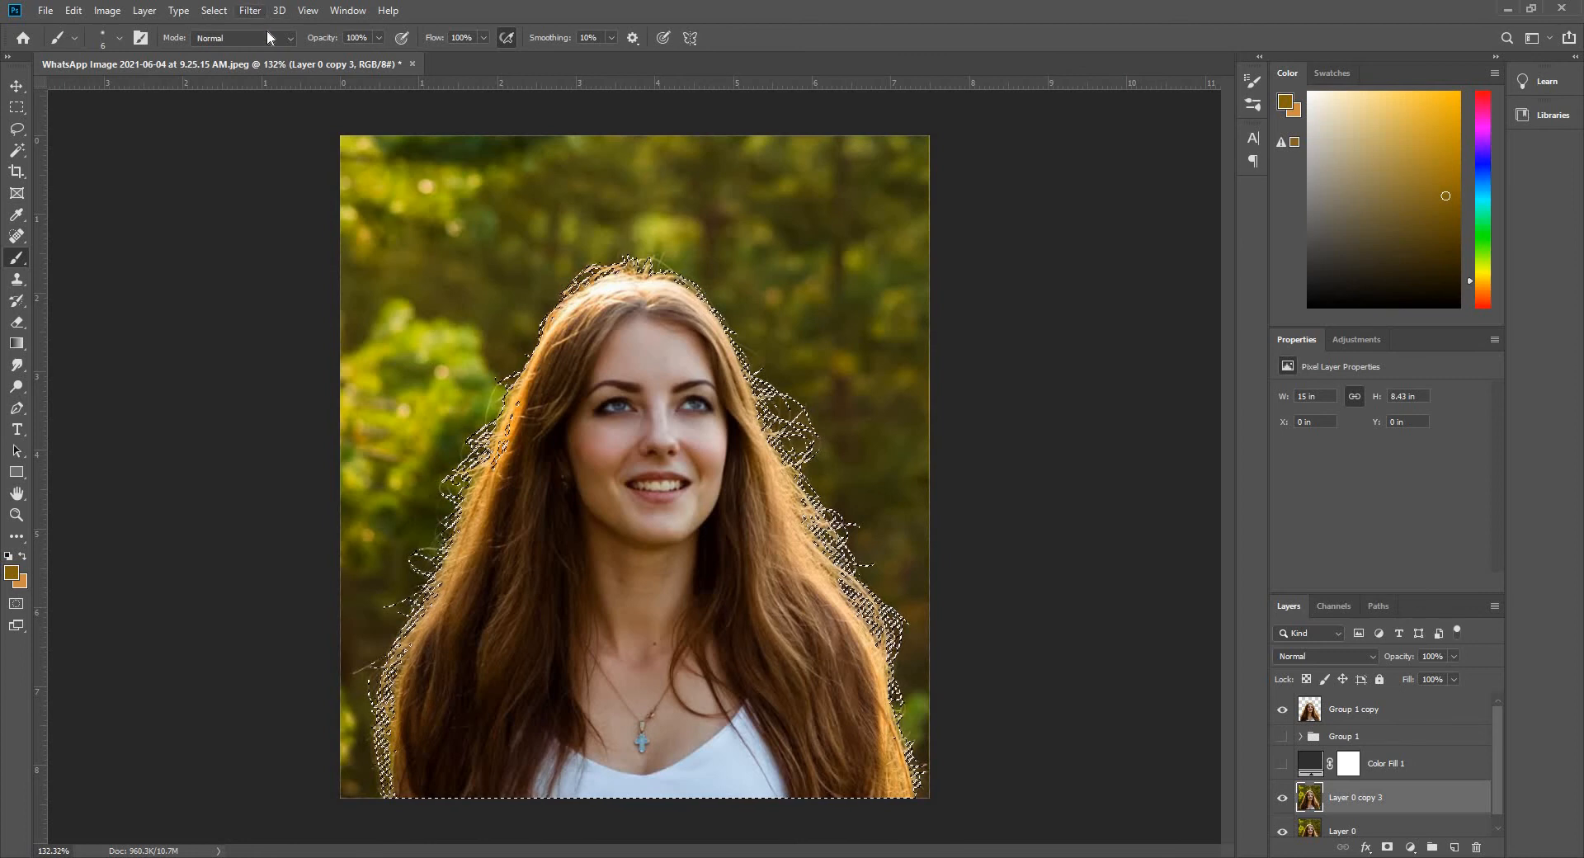
- Invert the selection of the woman so that the forest background around her is selected
{"action": "left_click", "coordinate": [250, 10]}
{"action": "left_click", "coordinate": [877, 31]}
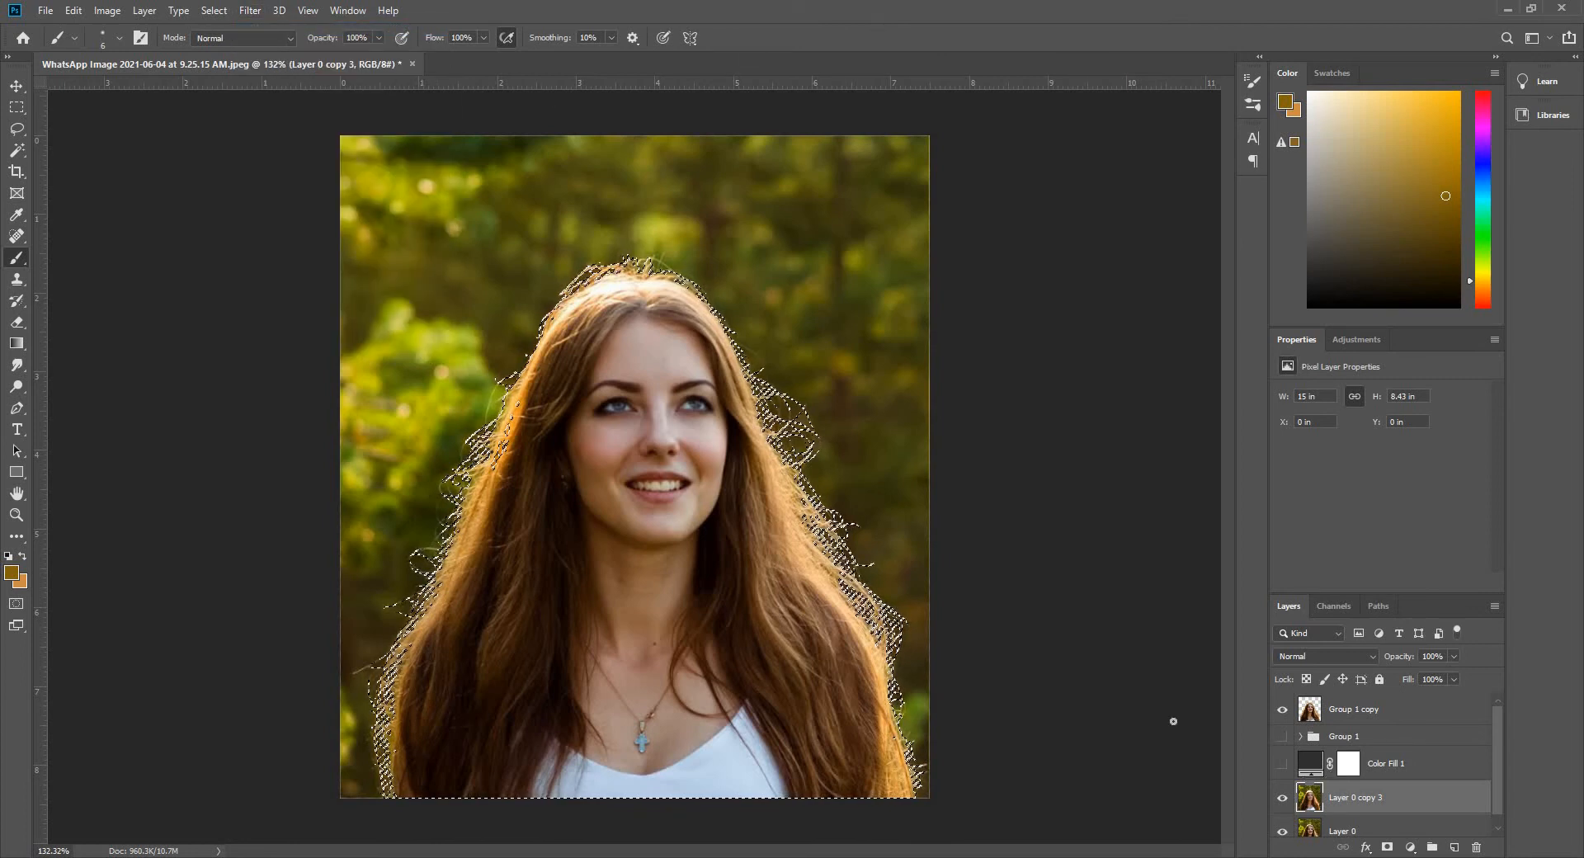
{"action": "left_click", "coordinate": [214, 11]}
{"action": "left_click", "coordinate": [623, 4]}
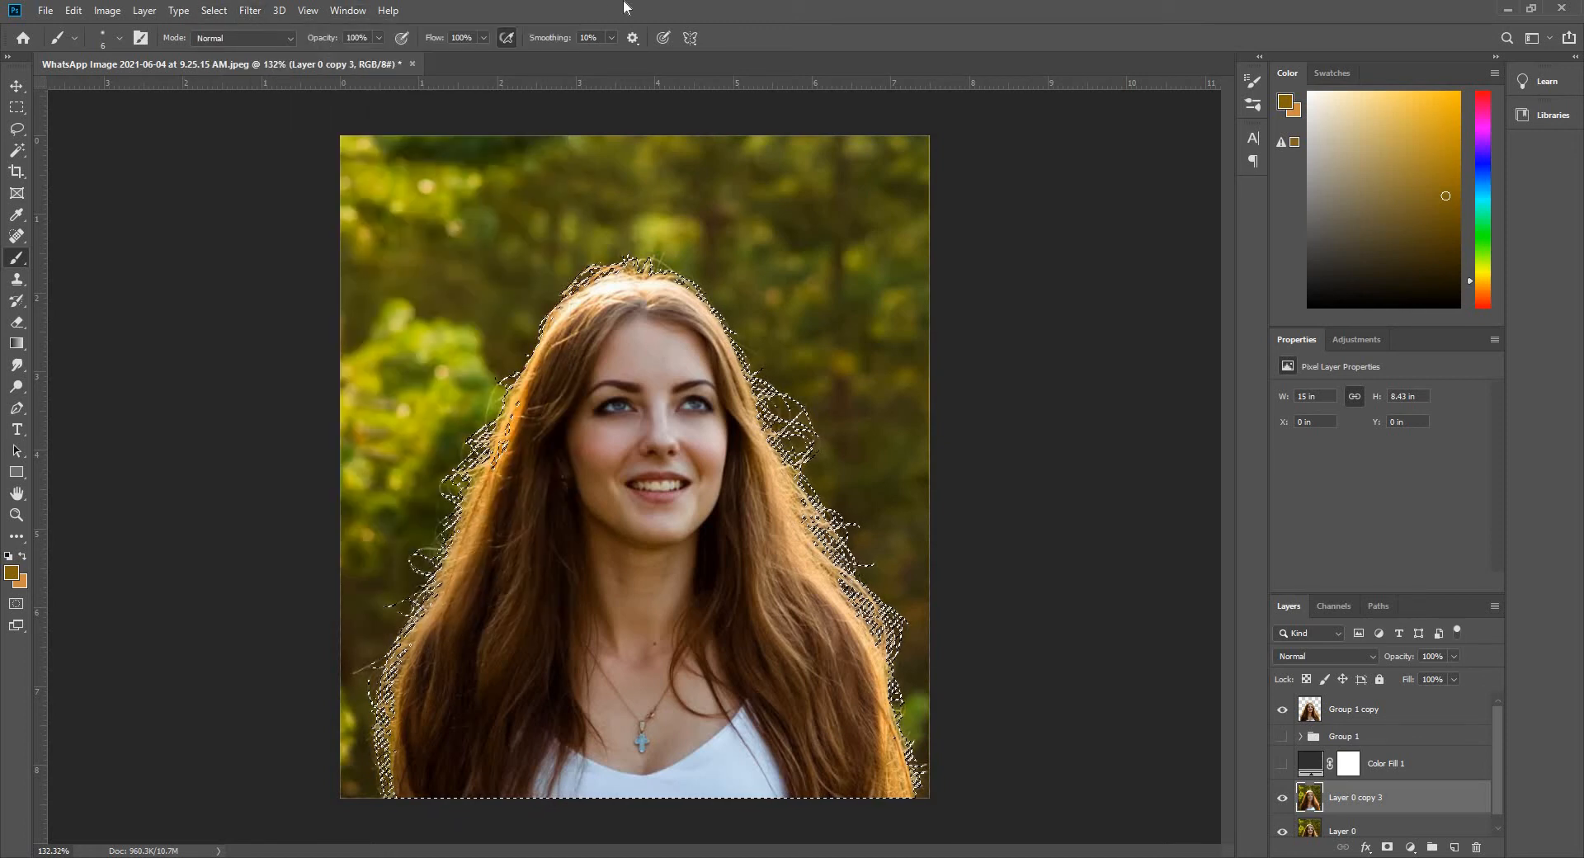
{"action": "left_click", "coordinate": [214, 10]}
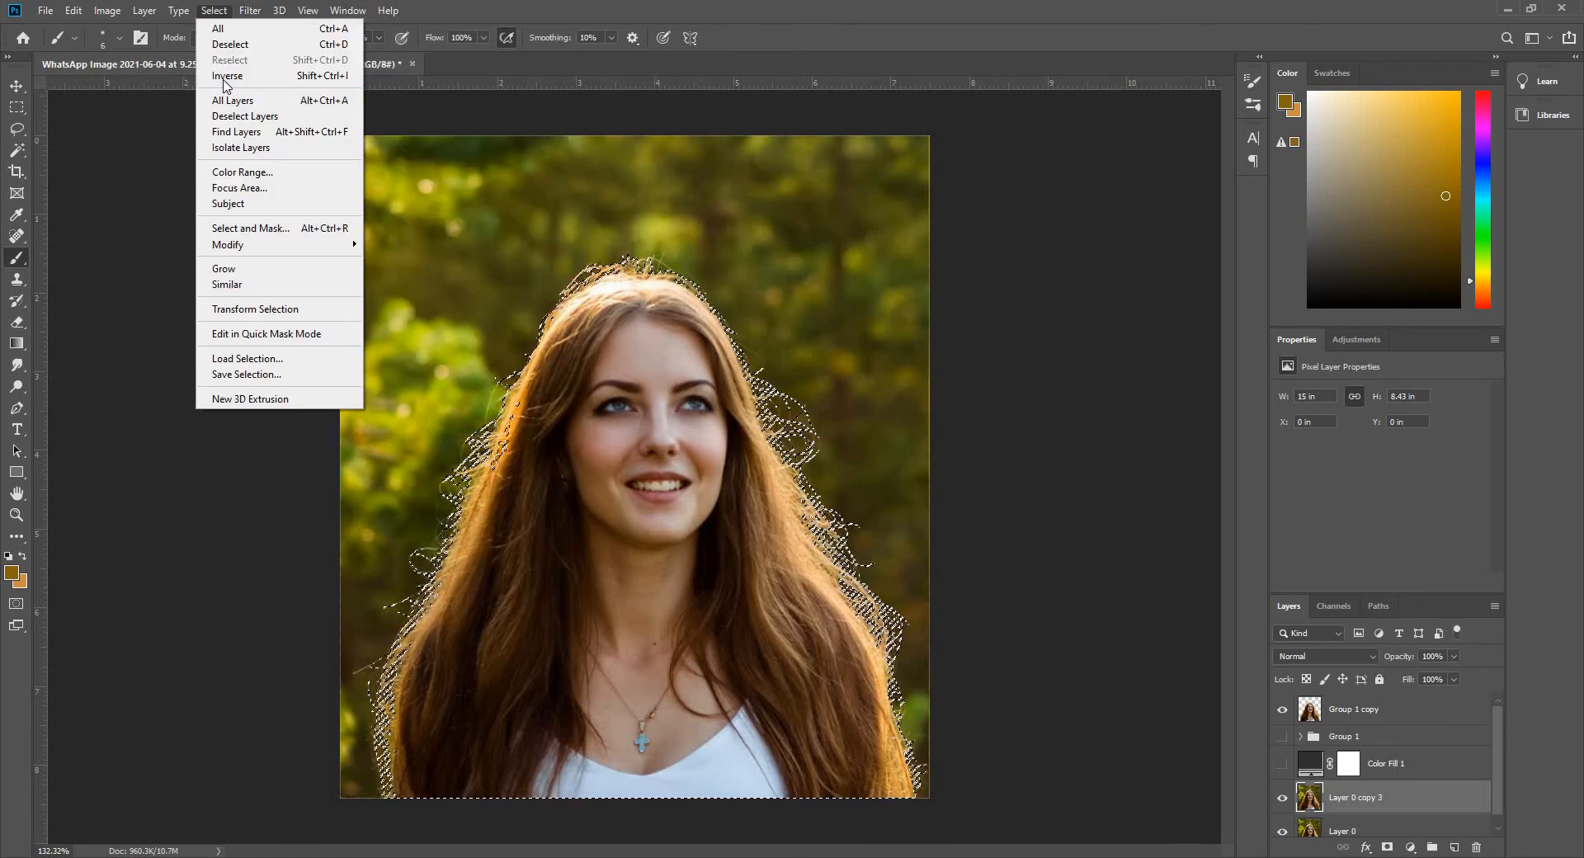
{"action": "left_click", "coordinate": [228, 75]}
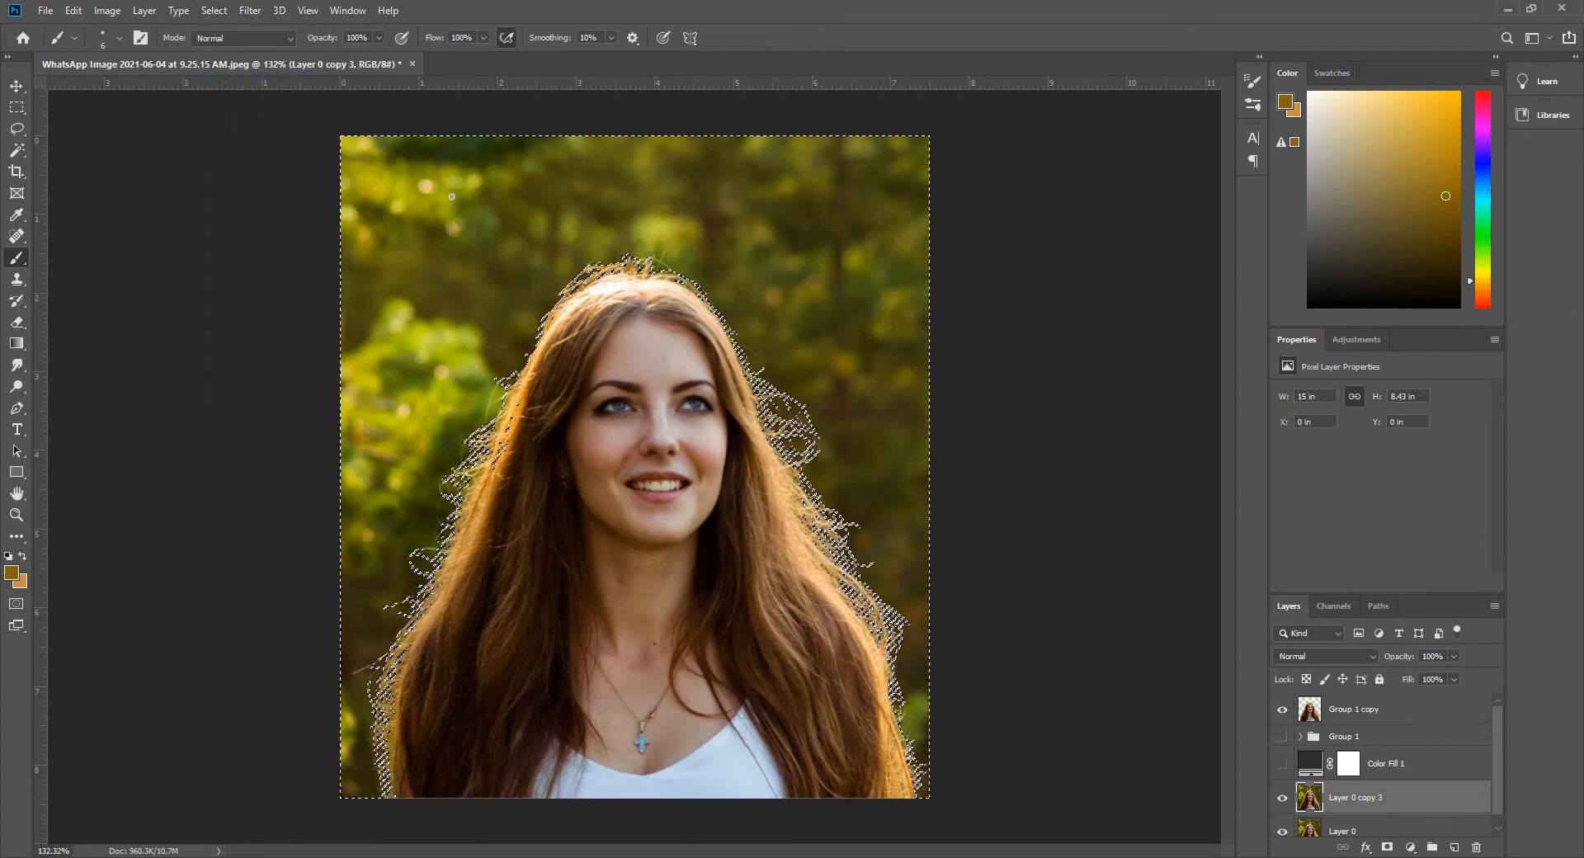
- Reapply the last blur filter to the selected background of Layer 0 copy 3, and deselect
{"action": "left_click", "coordinate": [252, 12]}
{"action": "left_click", "coordinate": [253, 29]}
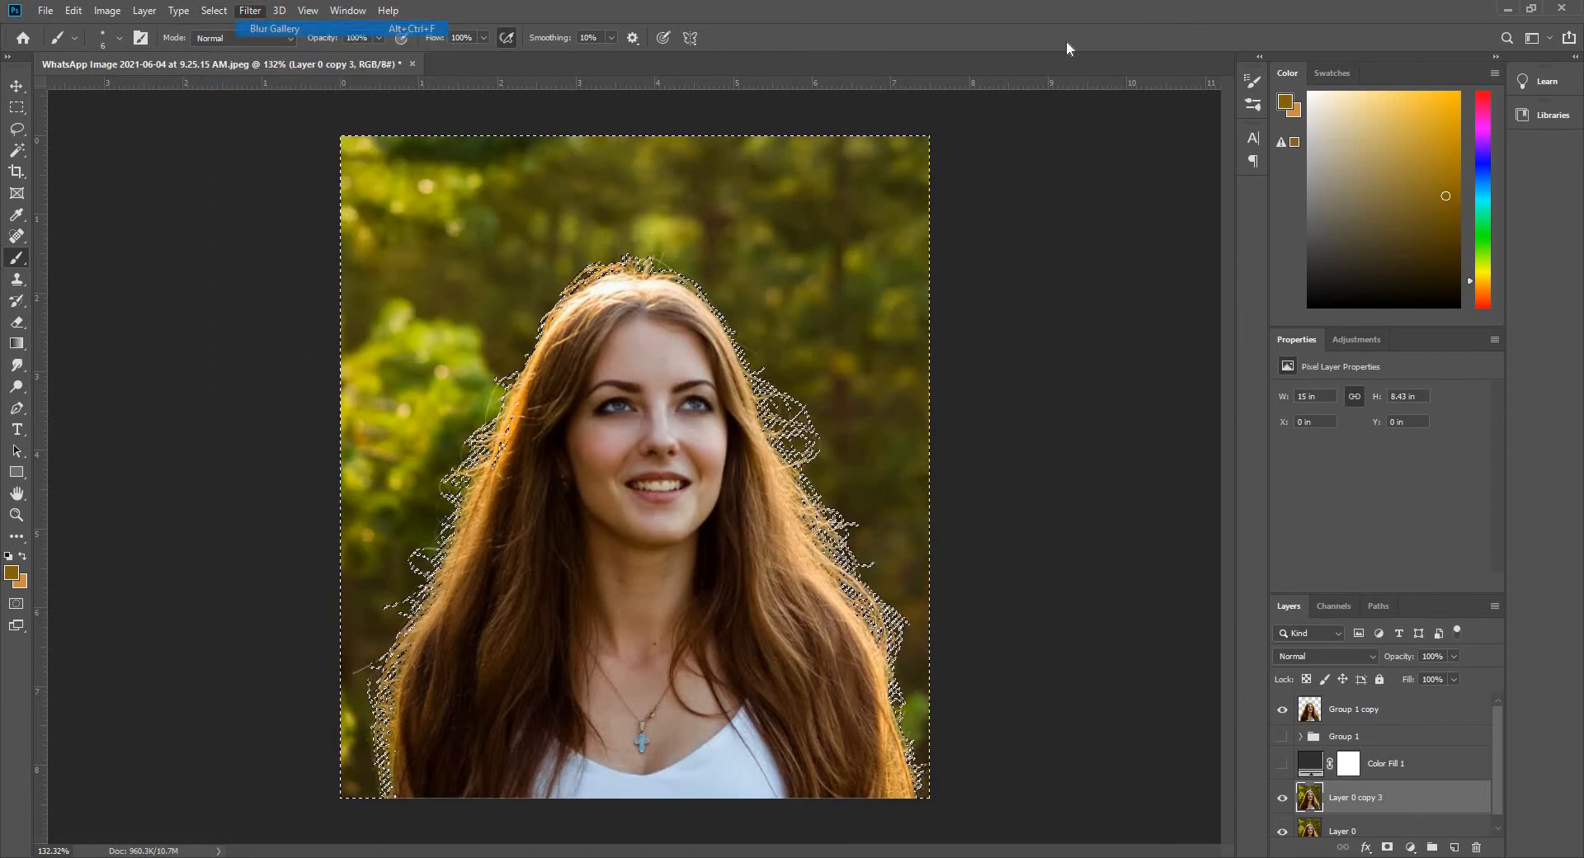
{"action": "key", "text": "ctrl+d"}
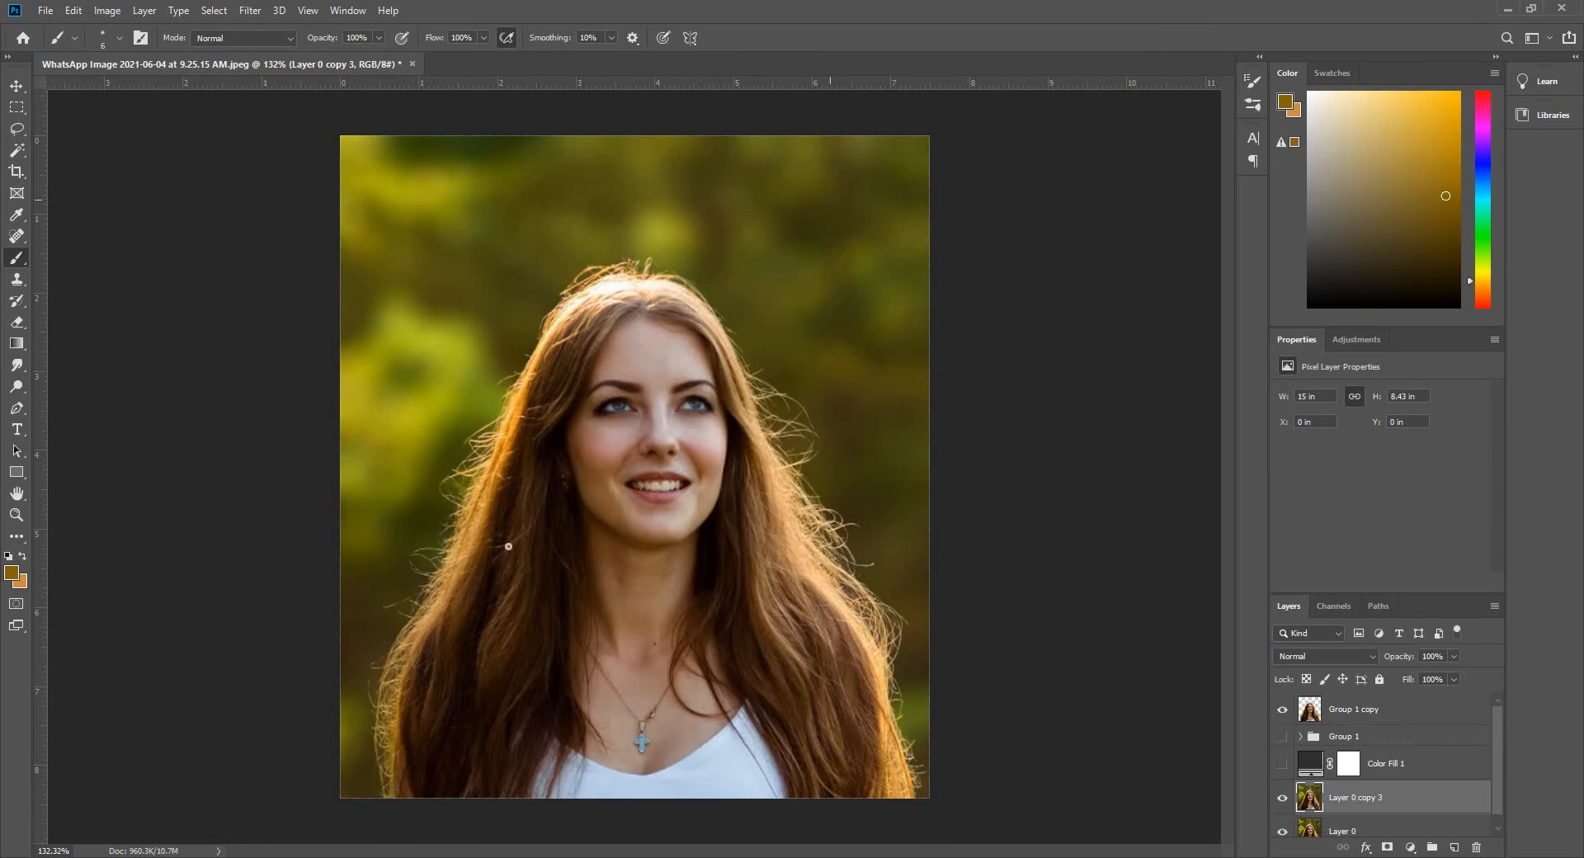
- Group all layers from Layer 0 copy 3 up to Group 1 copy, leaving Layer 0 outside the group
{"action": "scroll", "coordinate": [1341, 825], "scroll_direction": "down", "scroll_amount": 1}
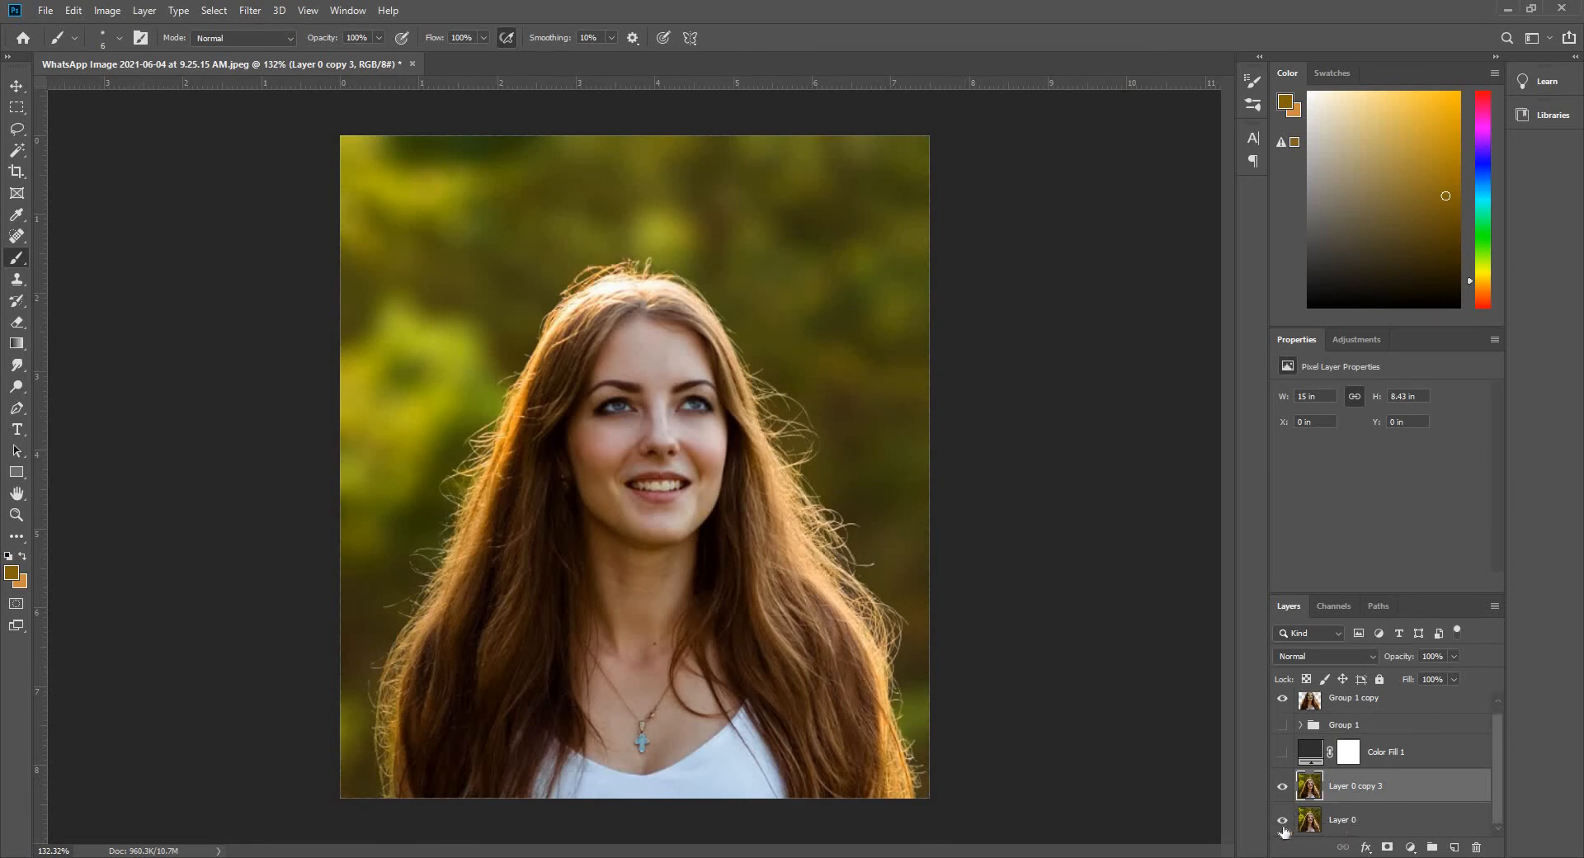
{"action": "scroll", "coordinate": [1393, 713], "scroll_direction": "up", "scroll_amount": 1}
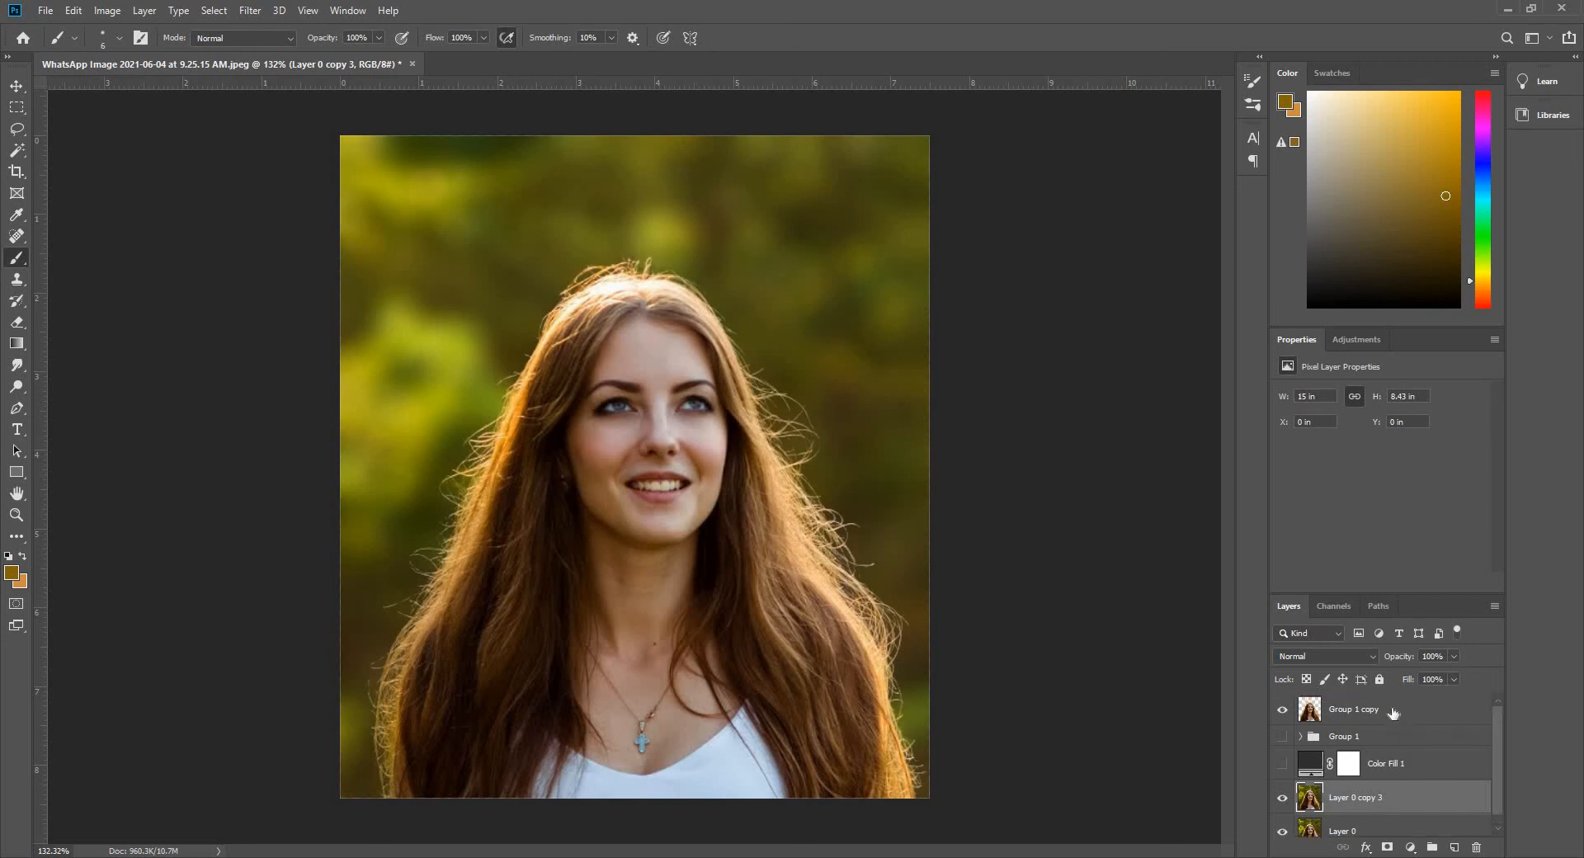
{"action": "left_click", "coordinate": [1394, 713], "text": "shift"}
{"action": "key", "text": "ctrl+g"}
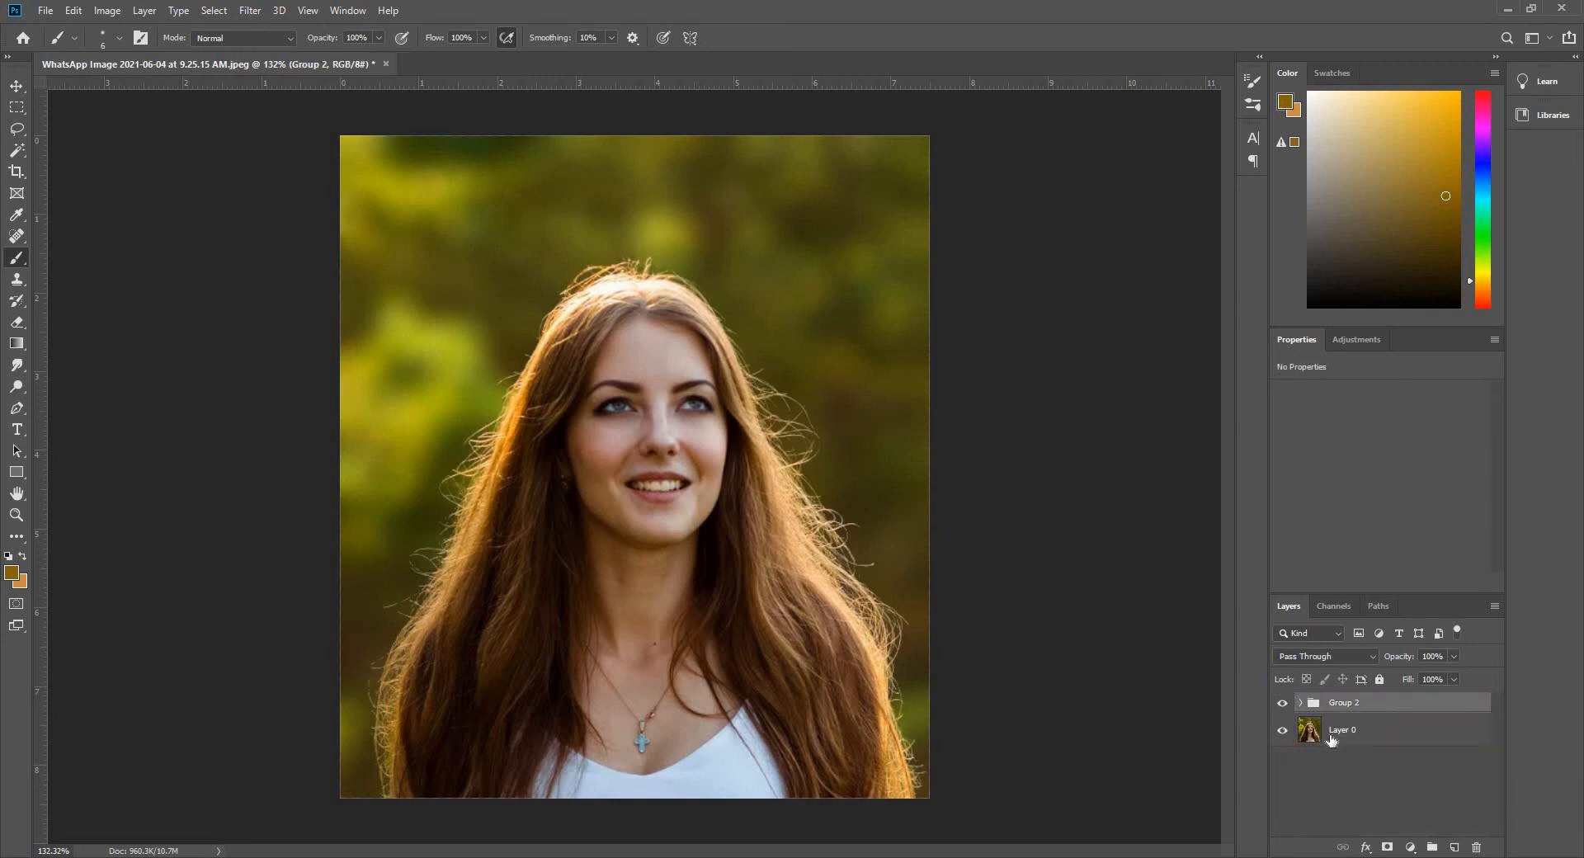
- Compare the image with and without Group 2, and inspect the face and hair edges up close
{"action": "left_click", "coordinate": [1386, 735]}
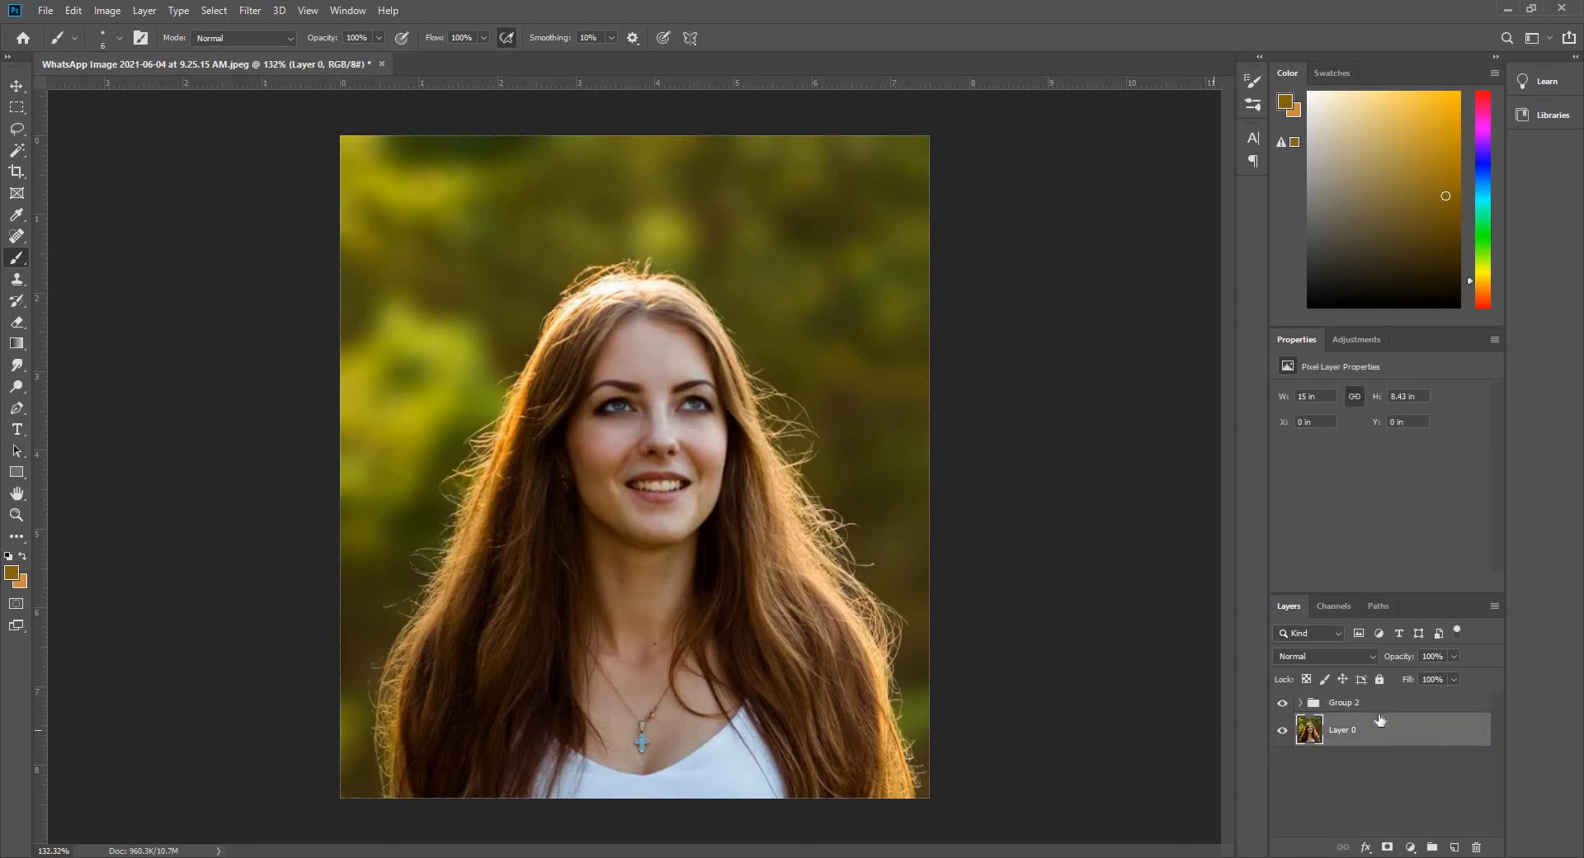
{"action": "left_click", "coordinate": [1312, 703]}
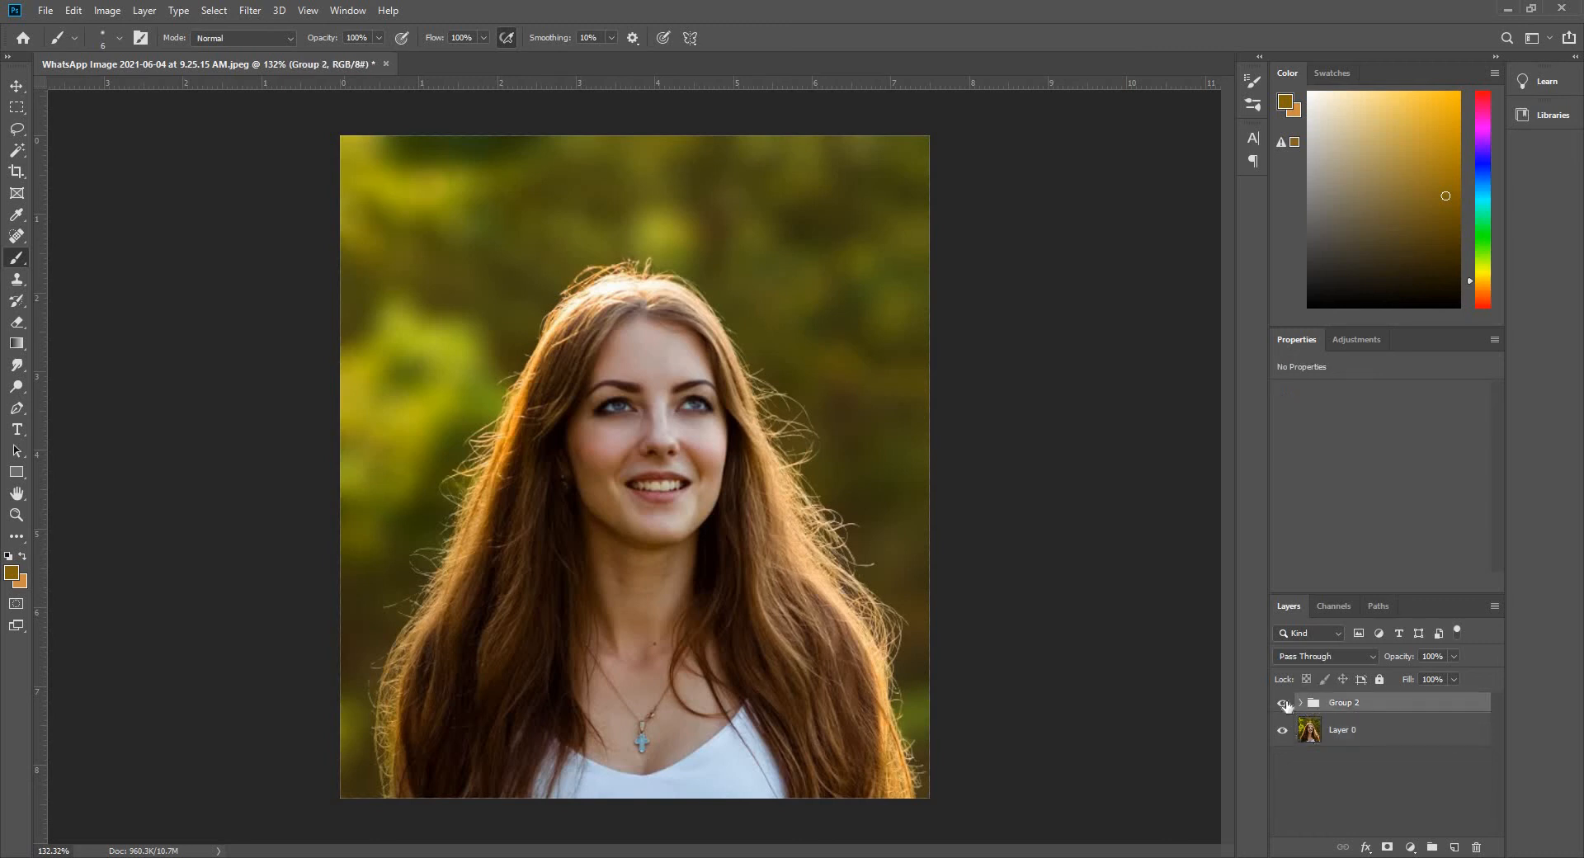
{"action": "left_click", "coordinate": [1283, 703]}
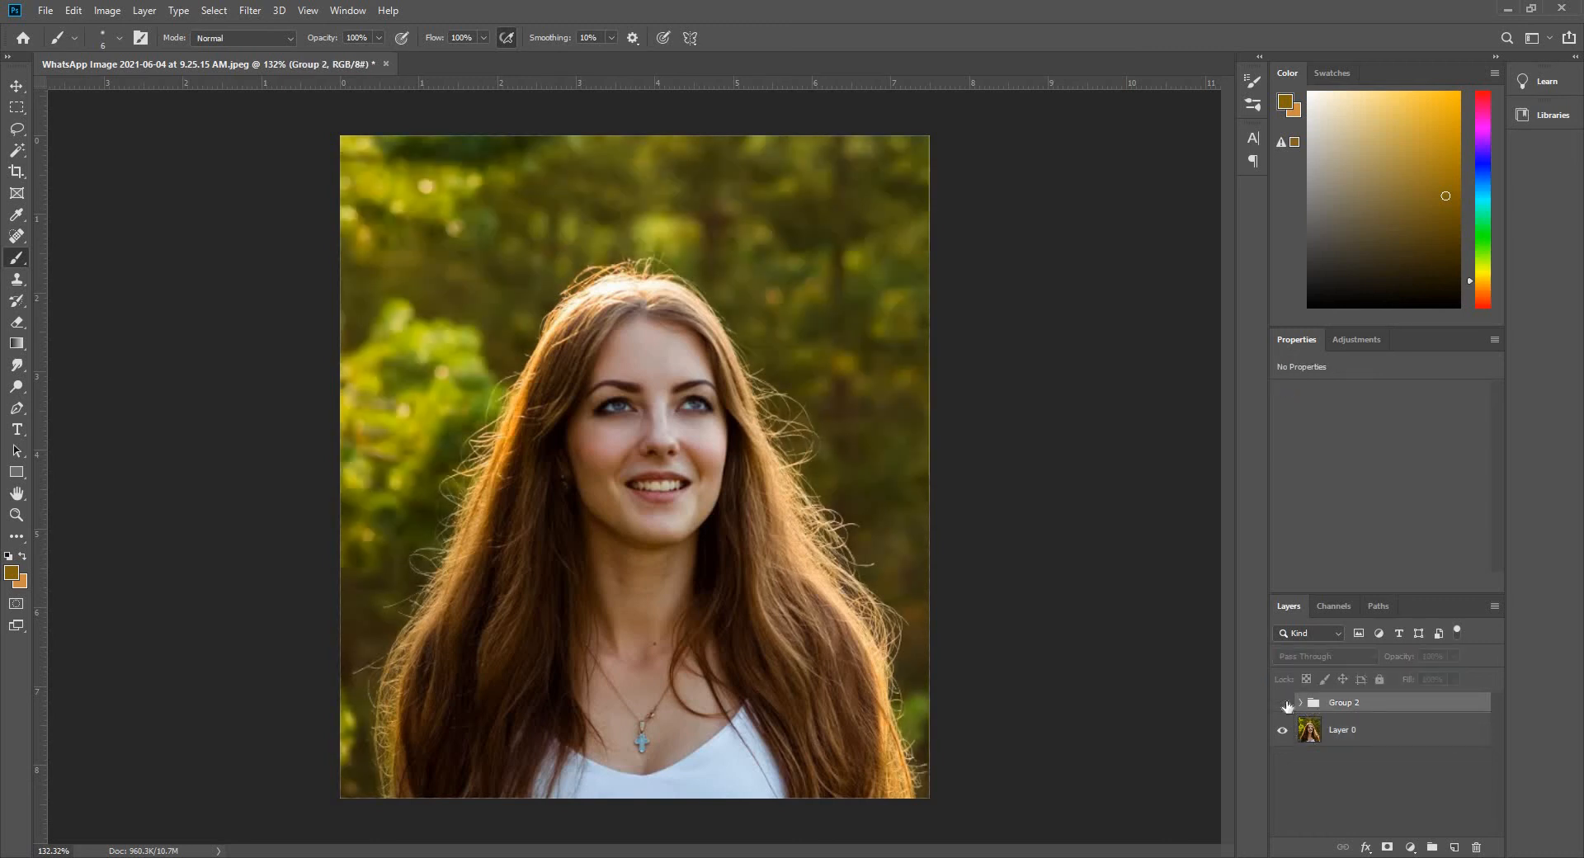
{"action": "left_click", "coordinate": [1283, 703]}
{"action": "left_click", "coordinate": [1283, 703]}
{"action": "left_click", "coordinate": [1283, 703]}
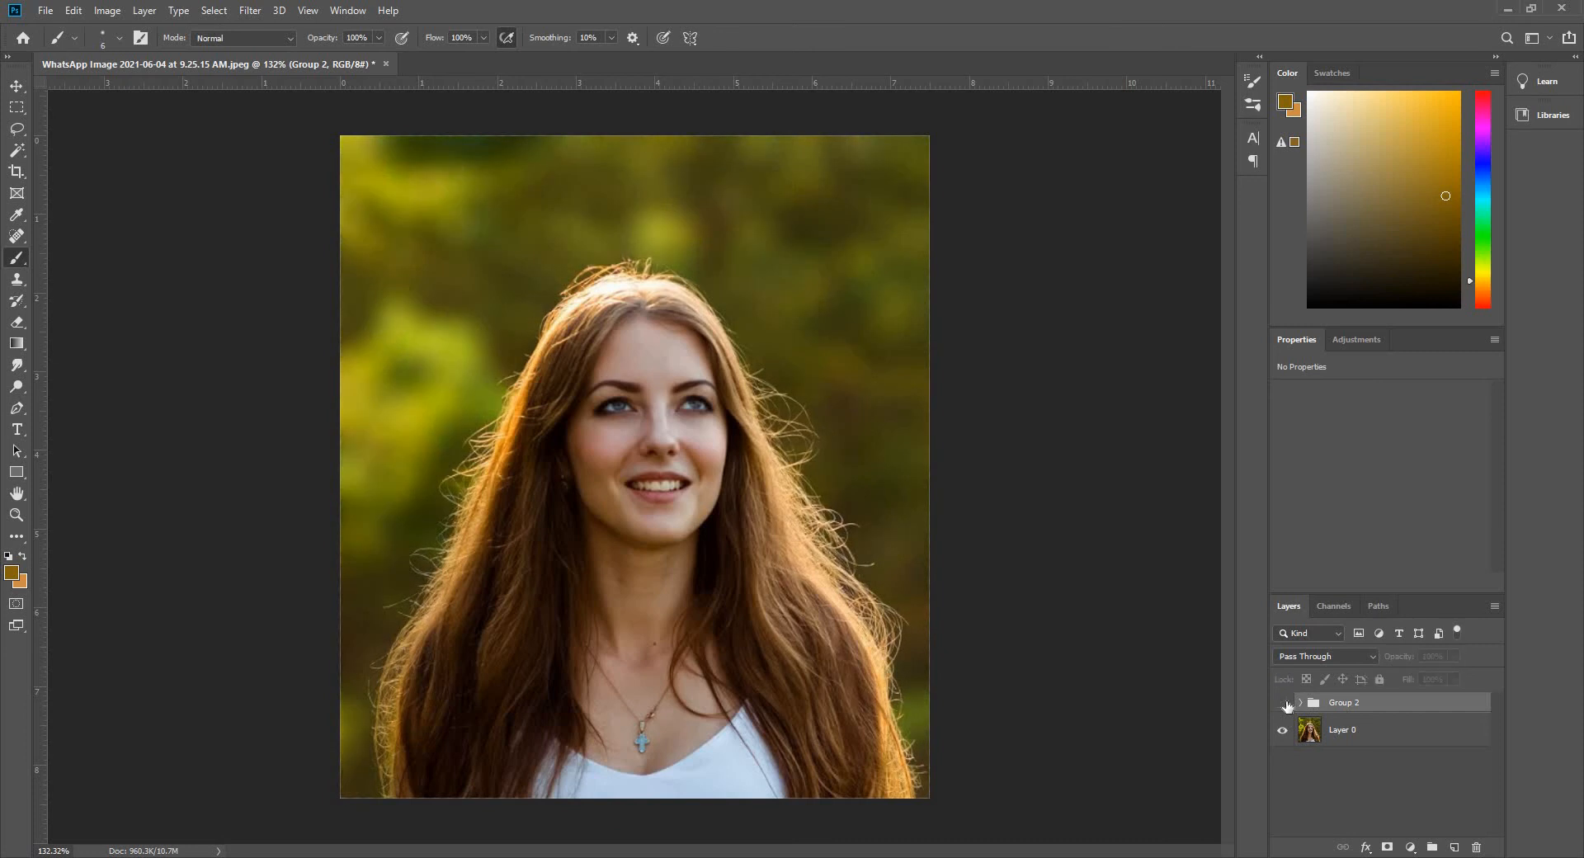
{"action": "left_click", "coordinate": [1283, 703]}
{"action": "left_click", "coordinate": [1283, 703]}
{"action": "scroll", "coordinate": [830, 534], "scroll_direction": "up", "scroll_amount": 5}
{"action": "scroll", "coordinate": [1092, 512], "scroll_direction": "down", "scroll_amount": 6}
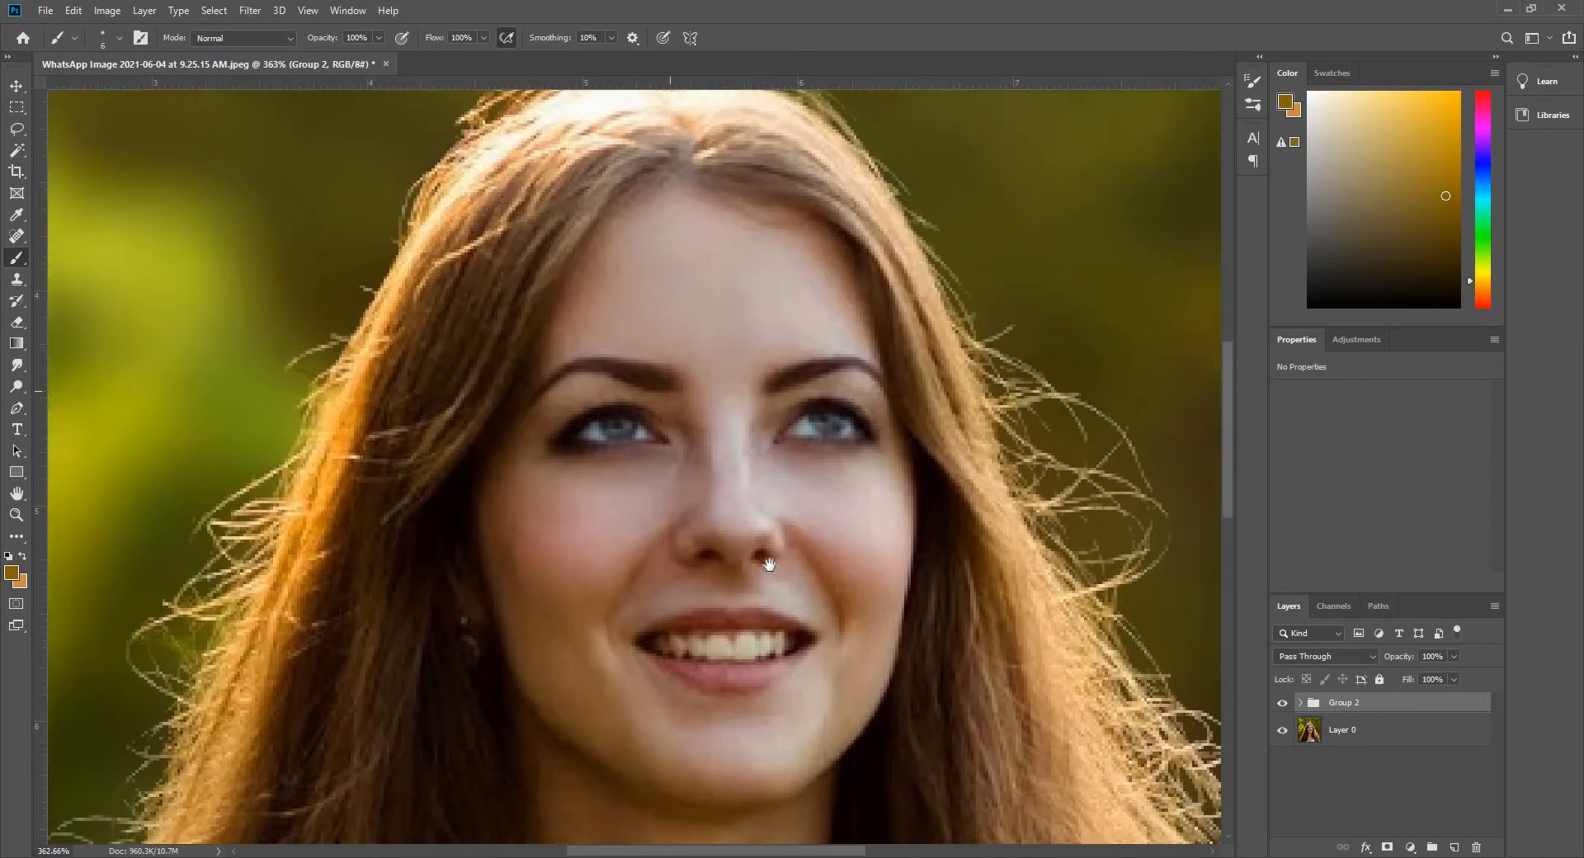
{"action": "scroll", "coordinate": [629, 392], "scroll_direction": "up", "scroll_amount": 5}
{"action": "scroll", "coordinate": [481, 417], "scroll_direction": "down", "scroll_amount": 5}
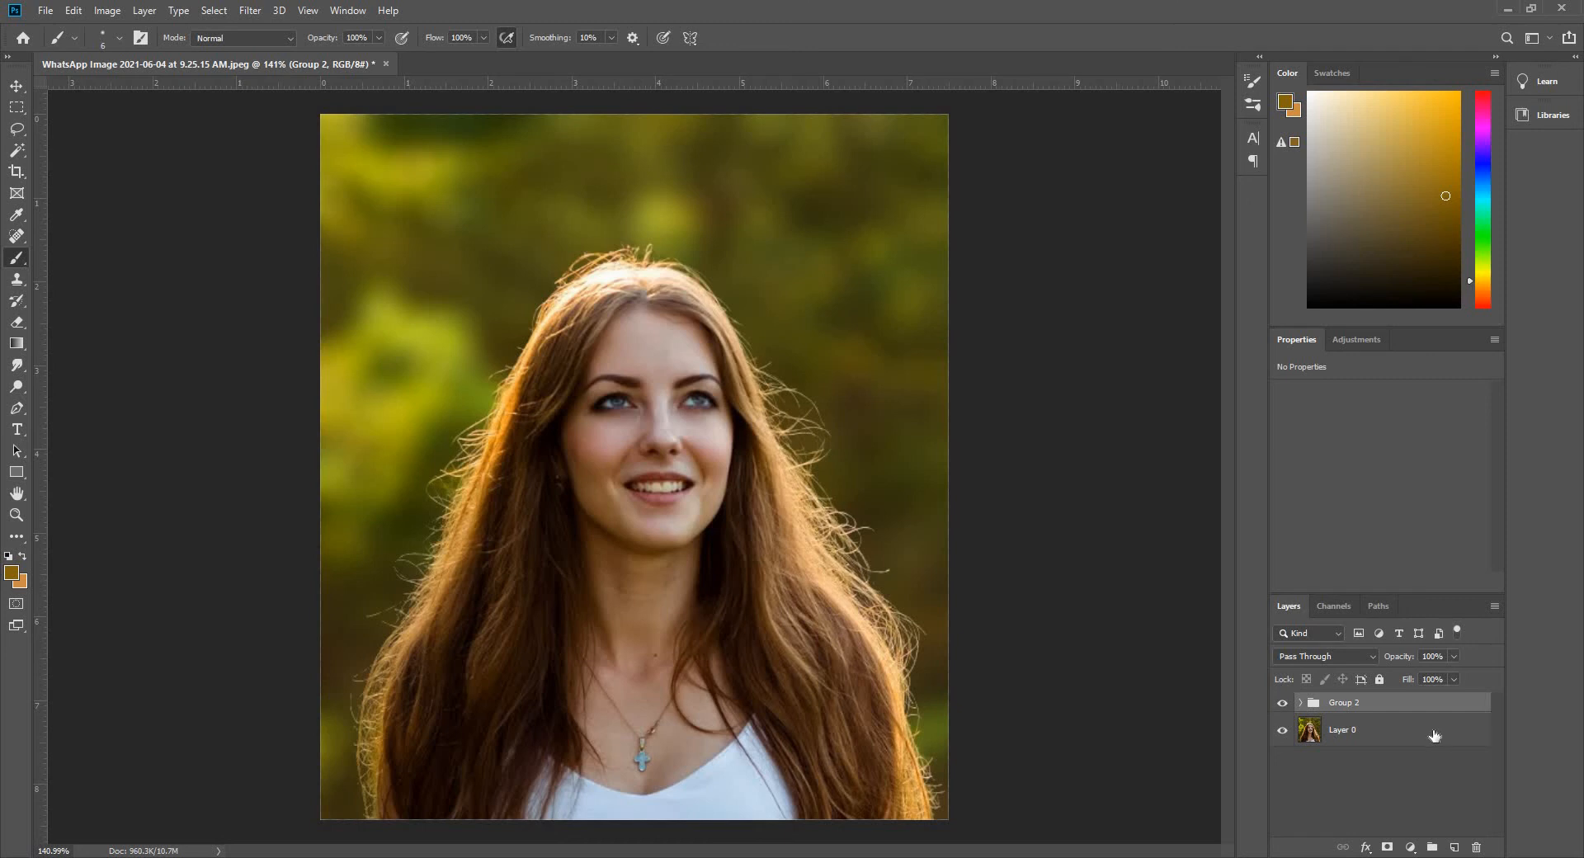
- Stamp all visible layers into a new merged layer on top, and hide Group 2
{"action": "key", "text": "ctrl+shift+alt+e"}
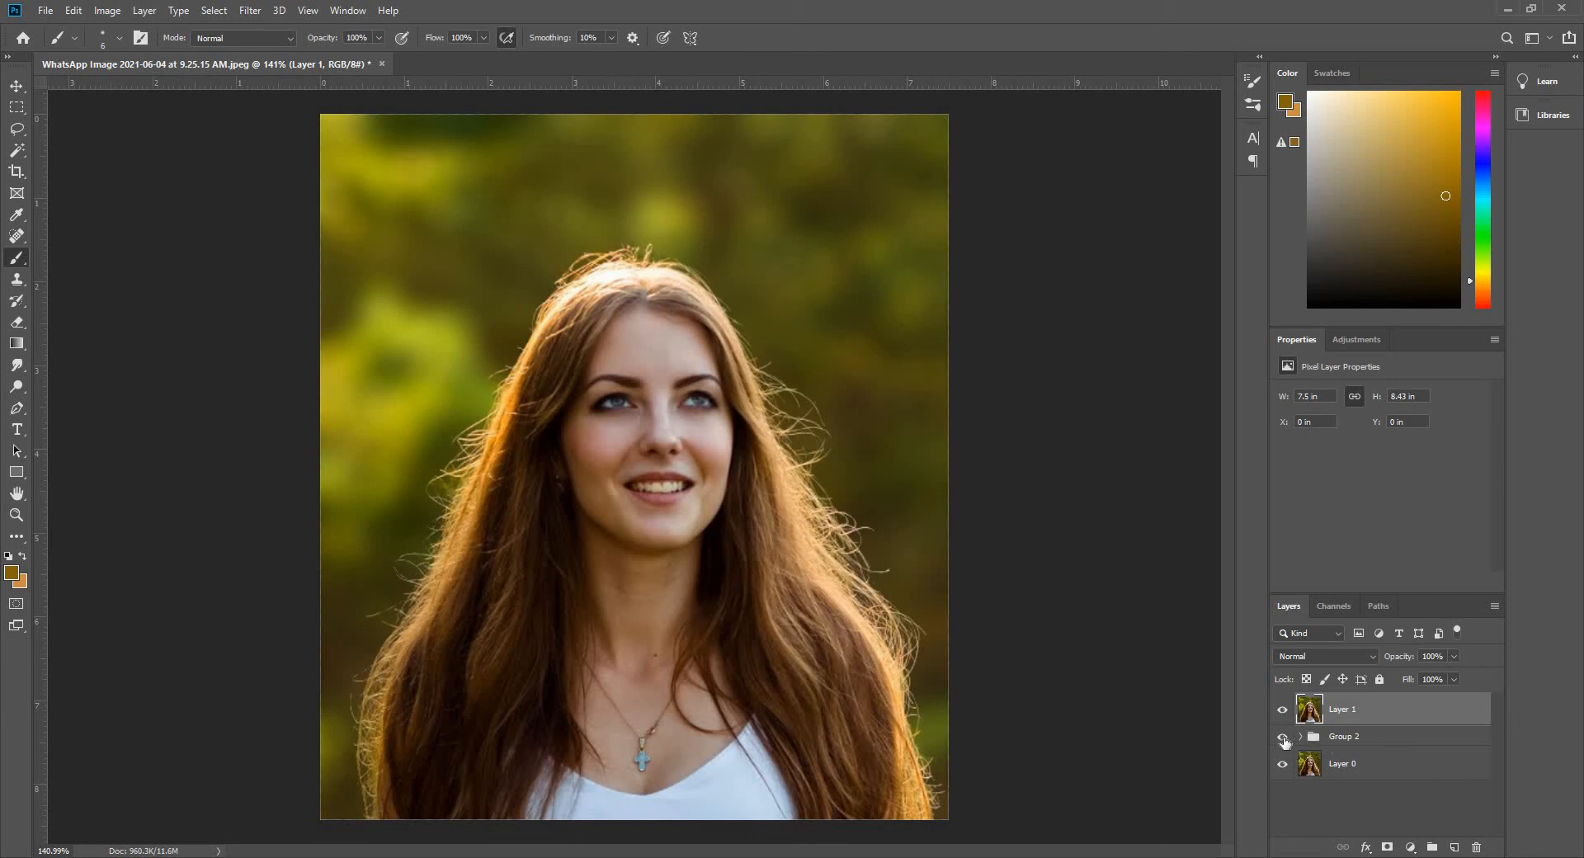
{"action": "left_click", "coordinate": [1282, 737]}
- Open the Camera Raw filter on Layer 1, set Temperature to +8 and Clarity to +29, and lift the shadows
{"action": "left_click", "coordinate": [250, 10]}
{"action": "left_click", "coordinate": [280, 110]}
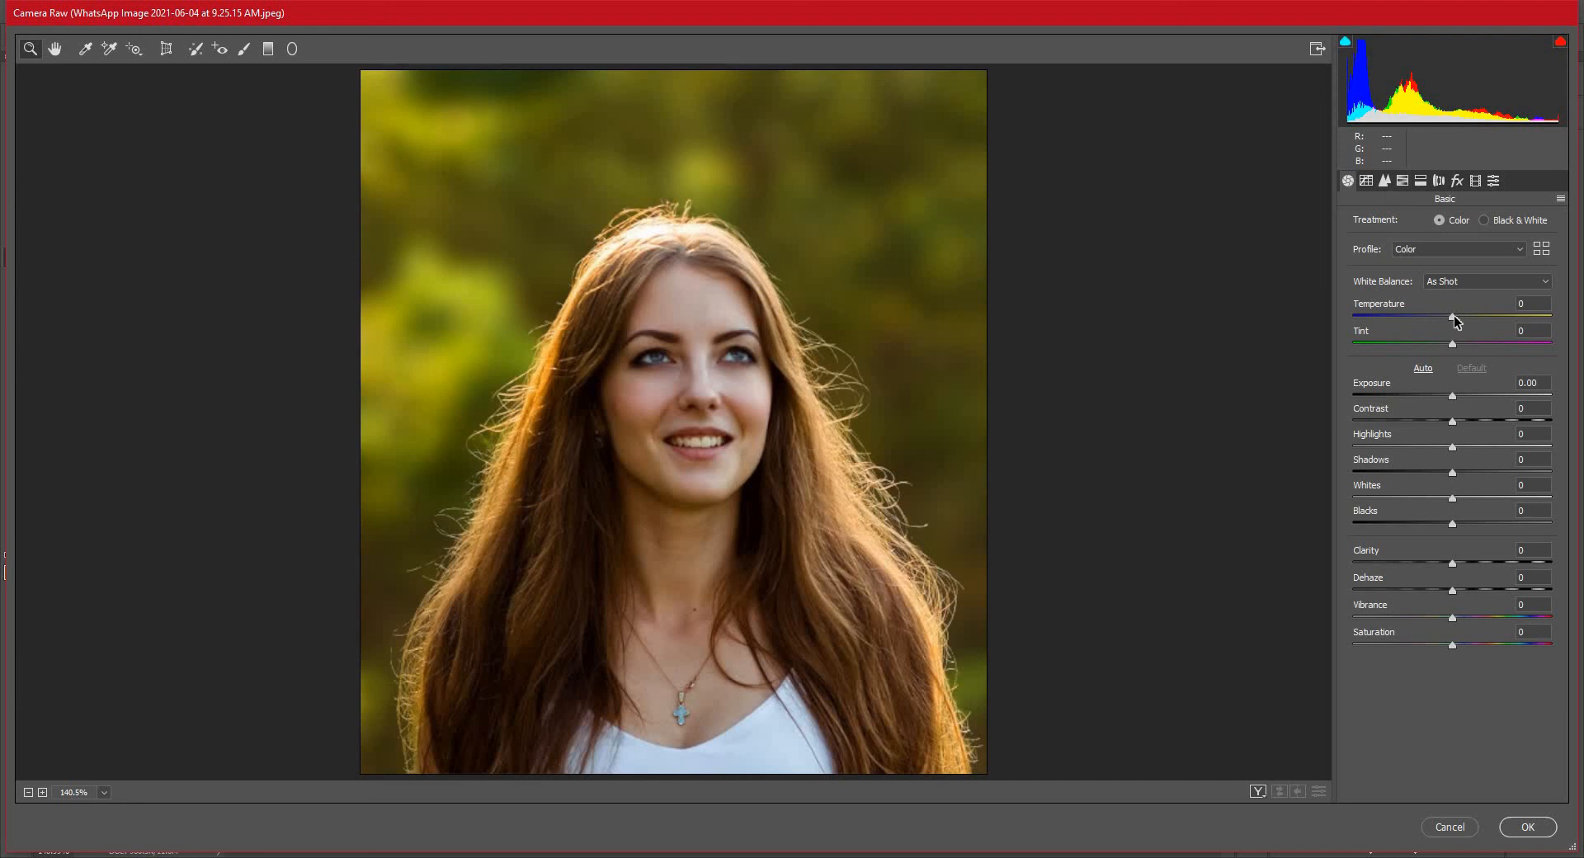
{"action": "left_click_drag", "start_coordinate": [1454, 315], "coordinate": [1465, 313]}
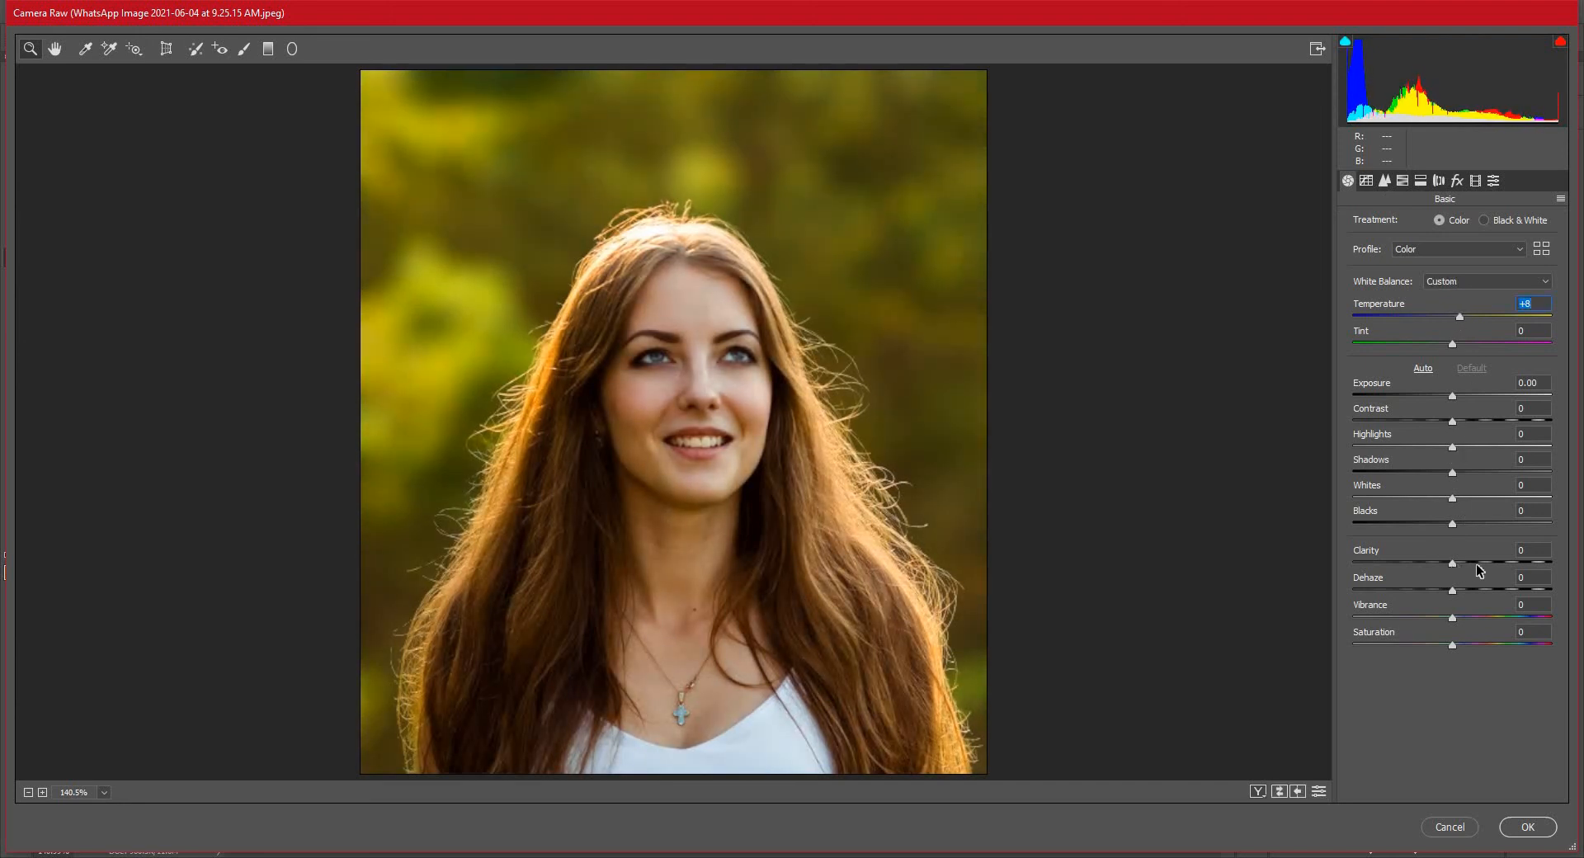
{"action": "left_click_drag", "start_coordinate": [1478, 564], "coordinate": [1475, 564]}
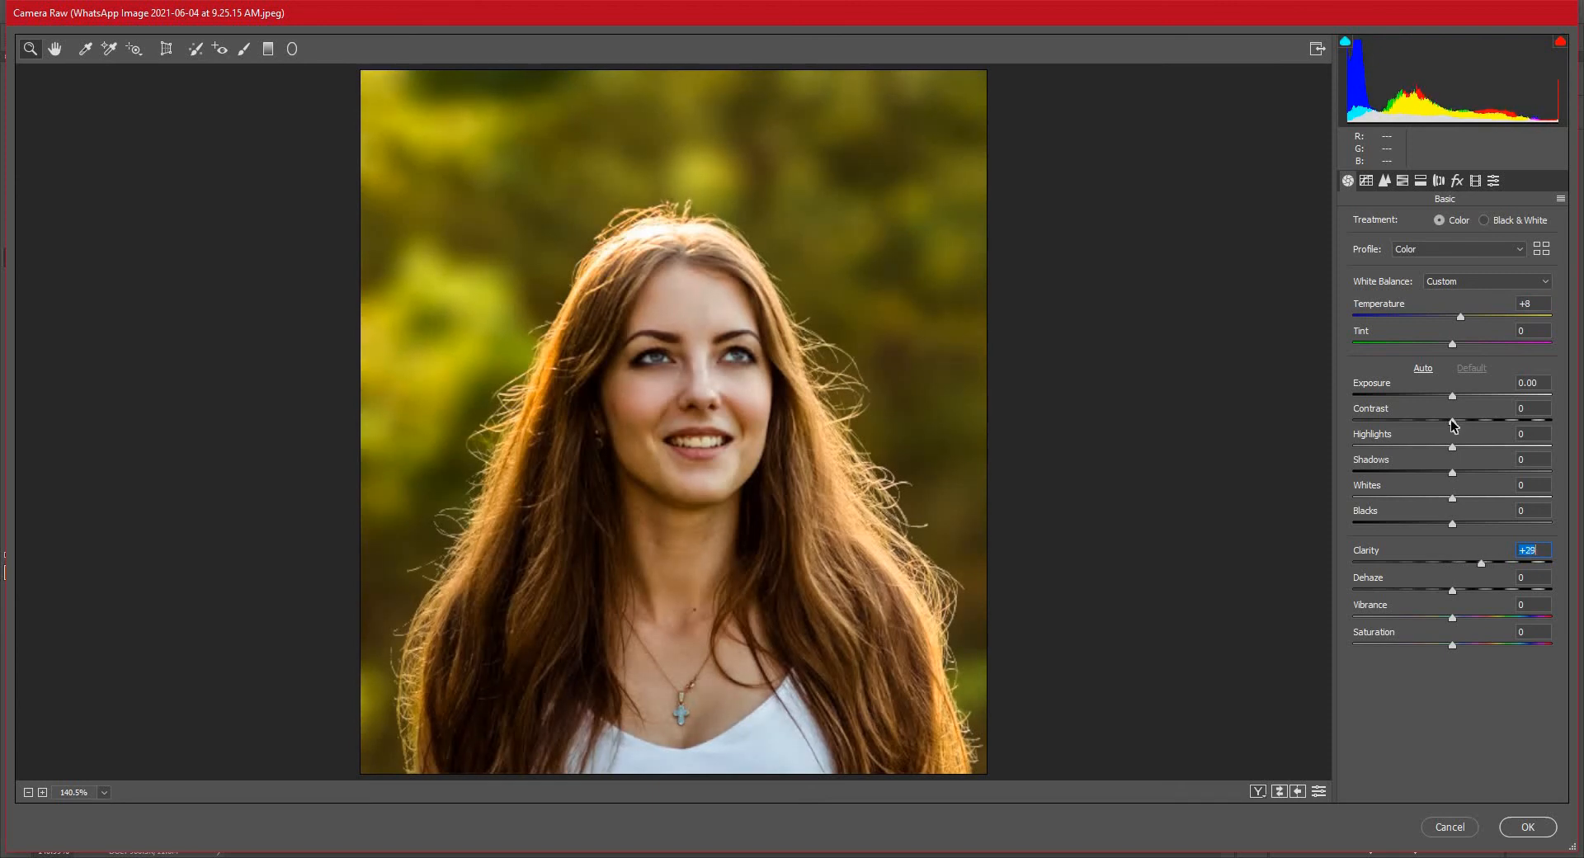
{"action": "left_click_drag", "start_coordinate": [1457, 424], "coordinate": [1494, 474]}
- Set the Camera Raw sharpening amount to 41 and check the woman's face up close
{"action": "key", "text": "ctrl+alt+3"}
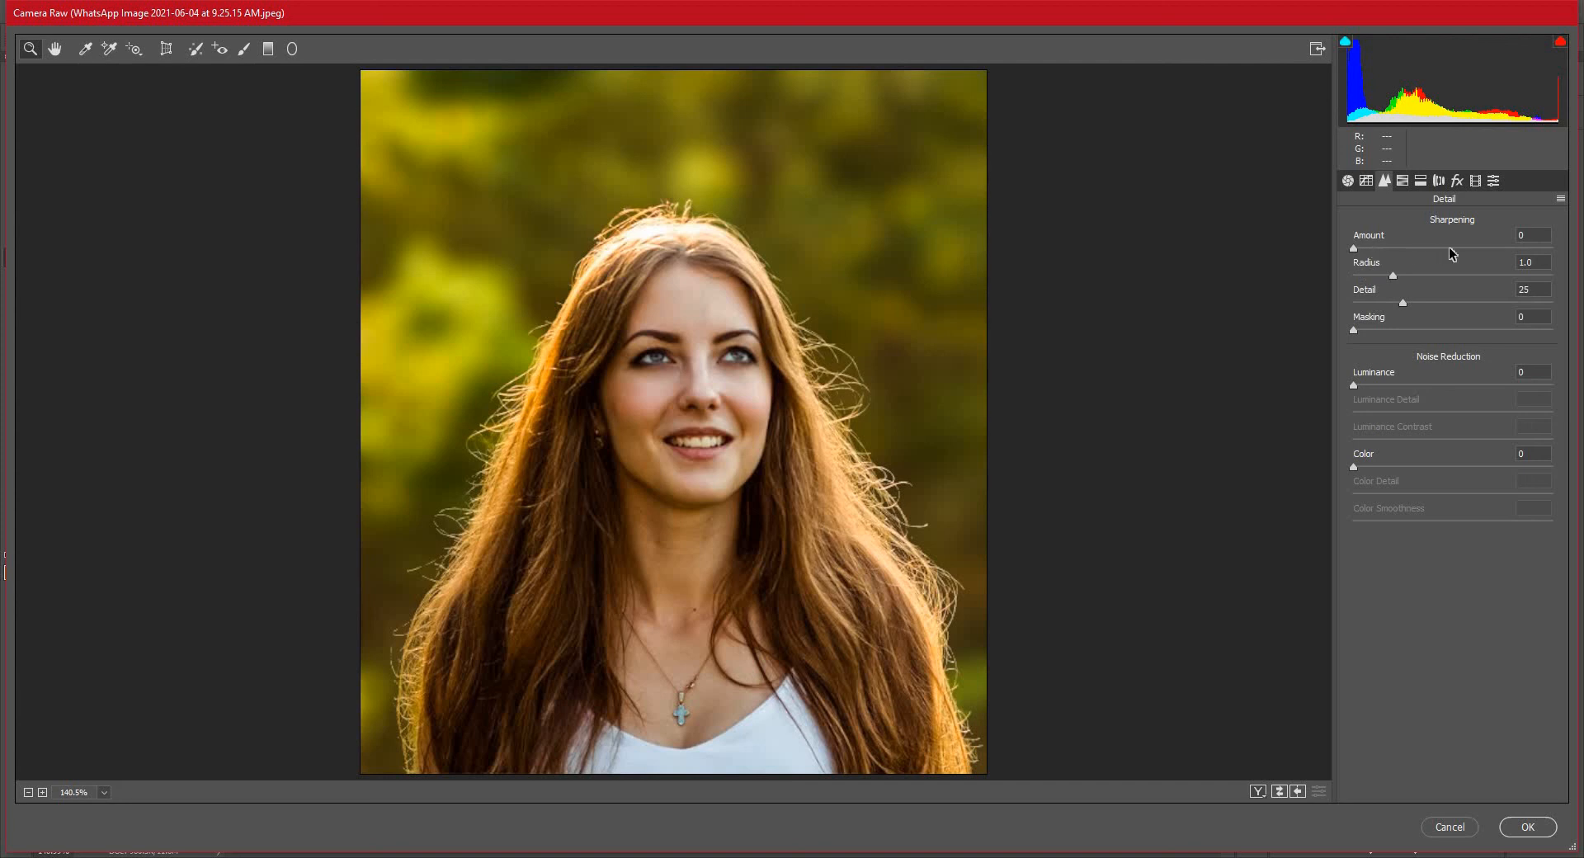
{"action": "left_click_drag", "start_coordinate": [1379, 254], "coordinate": [1408, 250]}
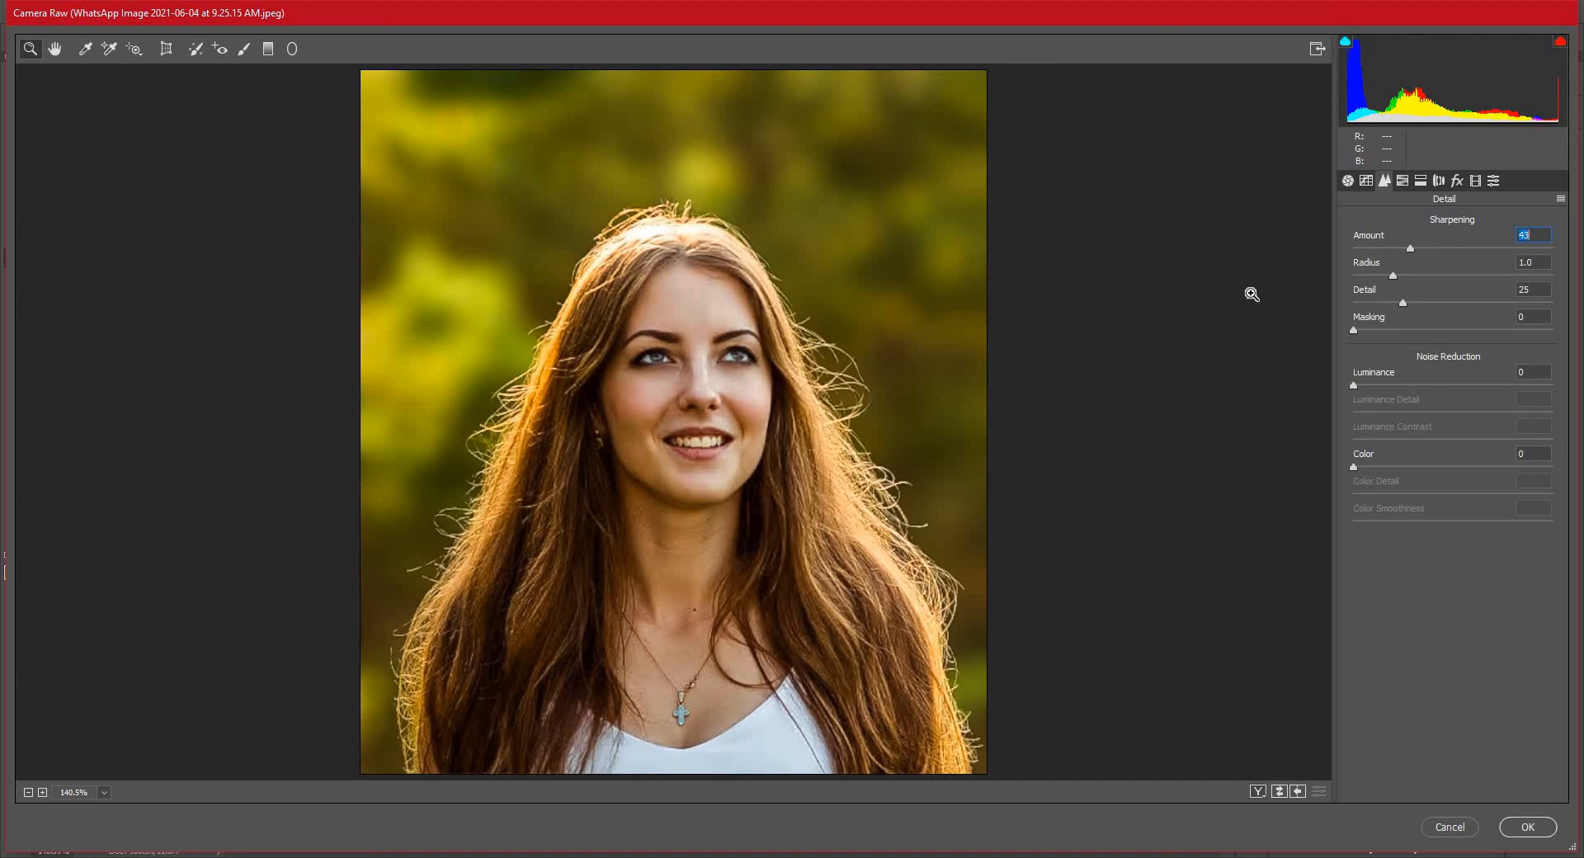
{"action": "left_click", "coordinate": [692, 406]}
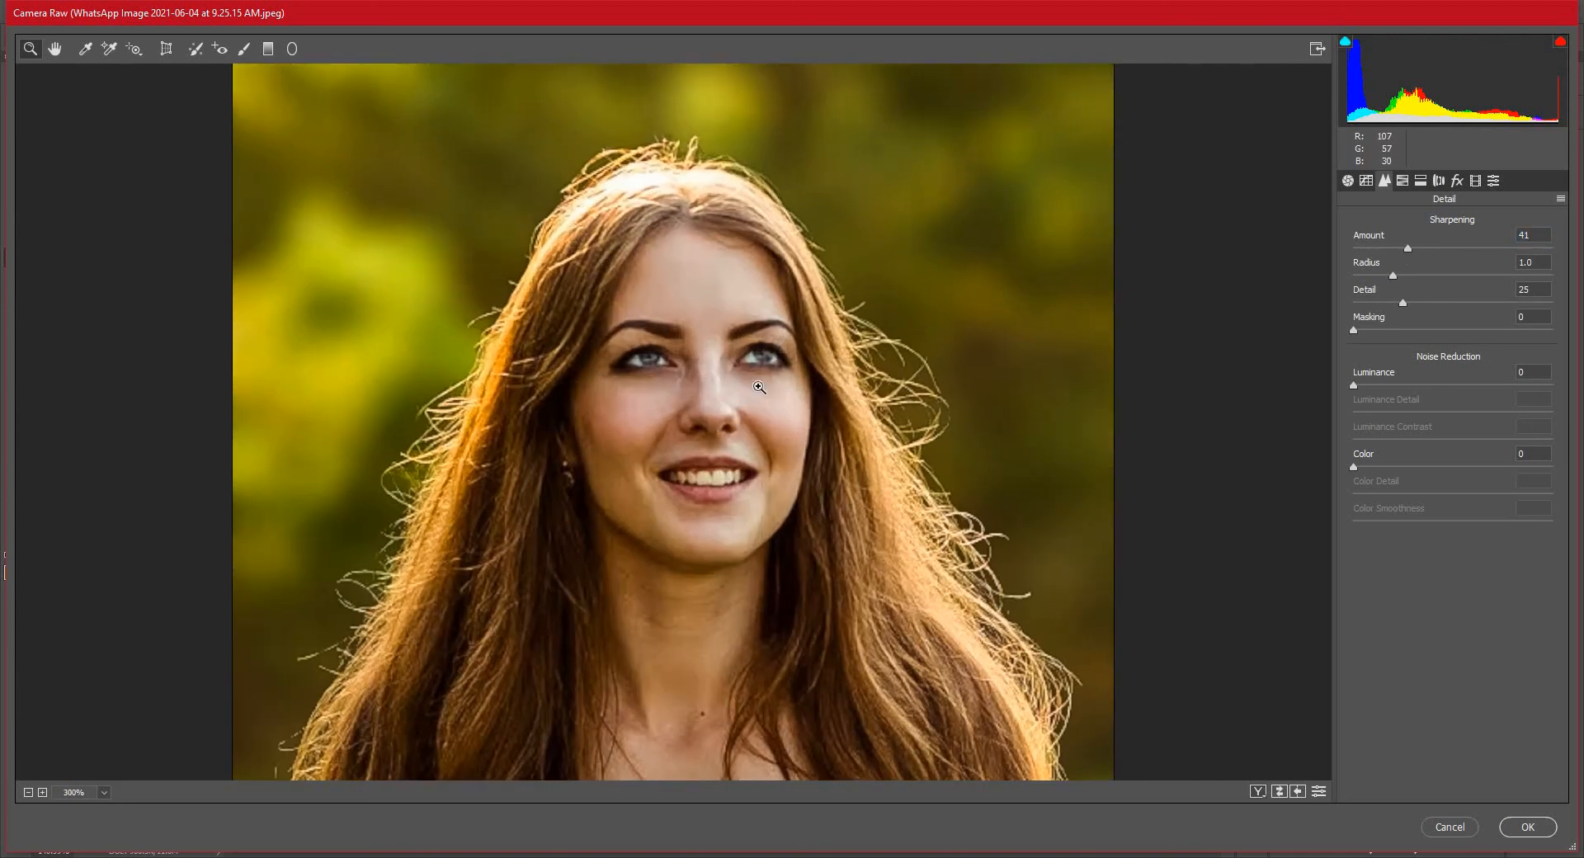
{"action": "left_click", "coordinate": [726, 396]}
{"action": "left_click", "coordinate": [737, 395]}
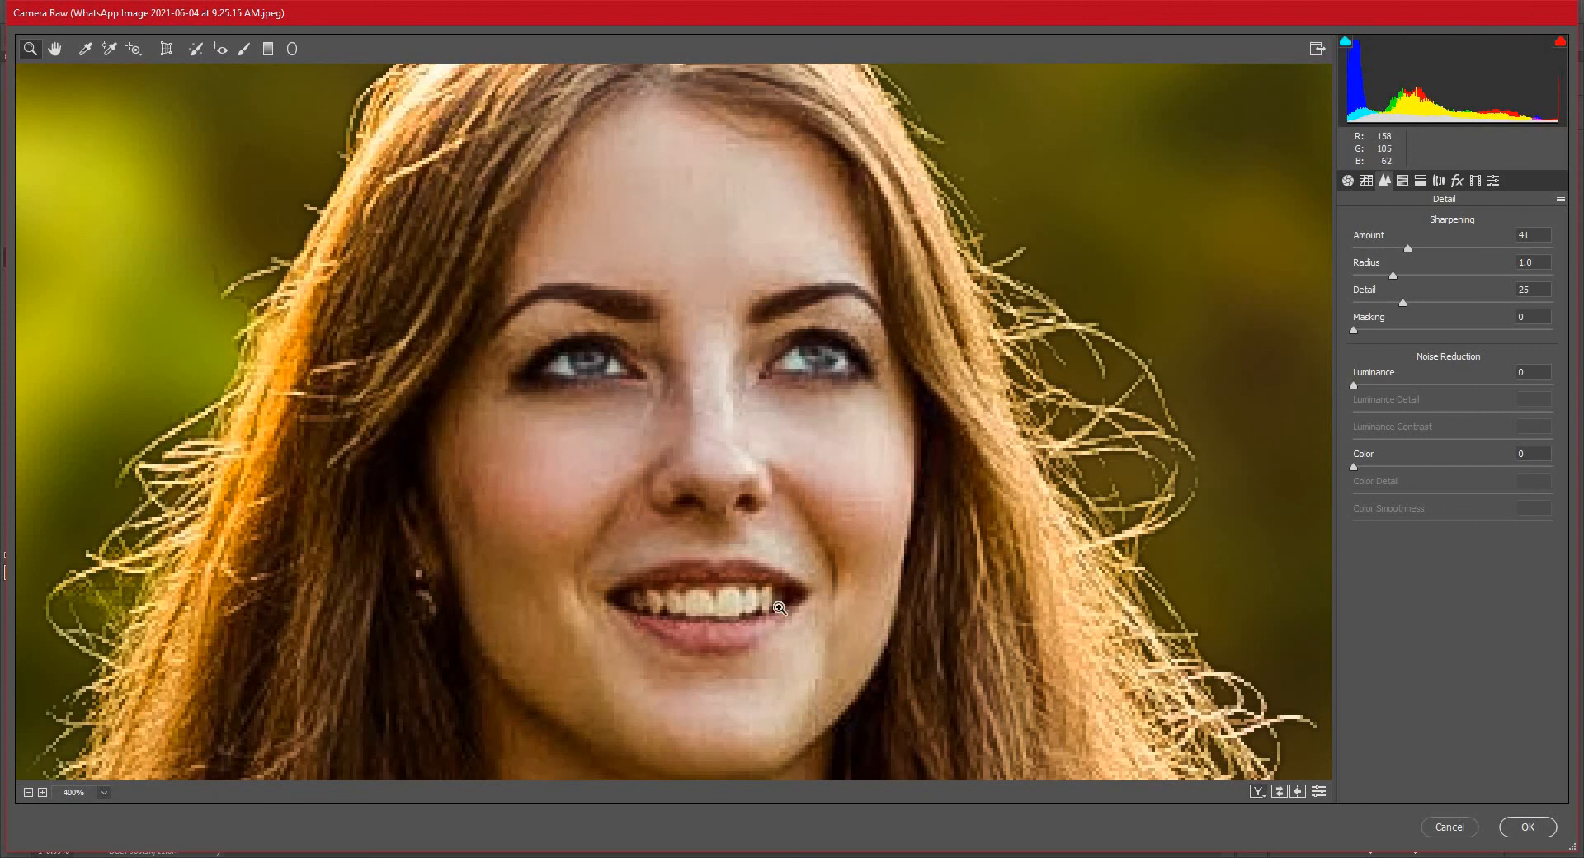
- Add grain with an amount of 11 in the Camera Raw effects, checking it at several magnifications
{"action": "left_click", "coordinate": [1458, 181]}
{"action": "left_click_drag", "start_coordinate": [1414, 251], "coordinate": [1383, 254]}
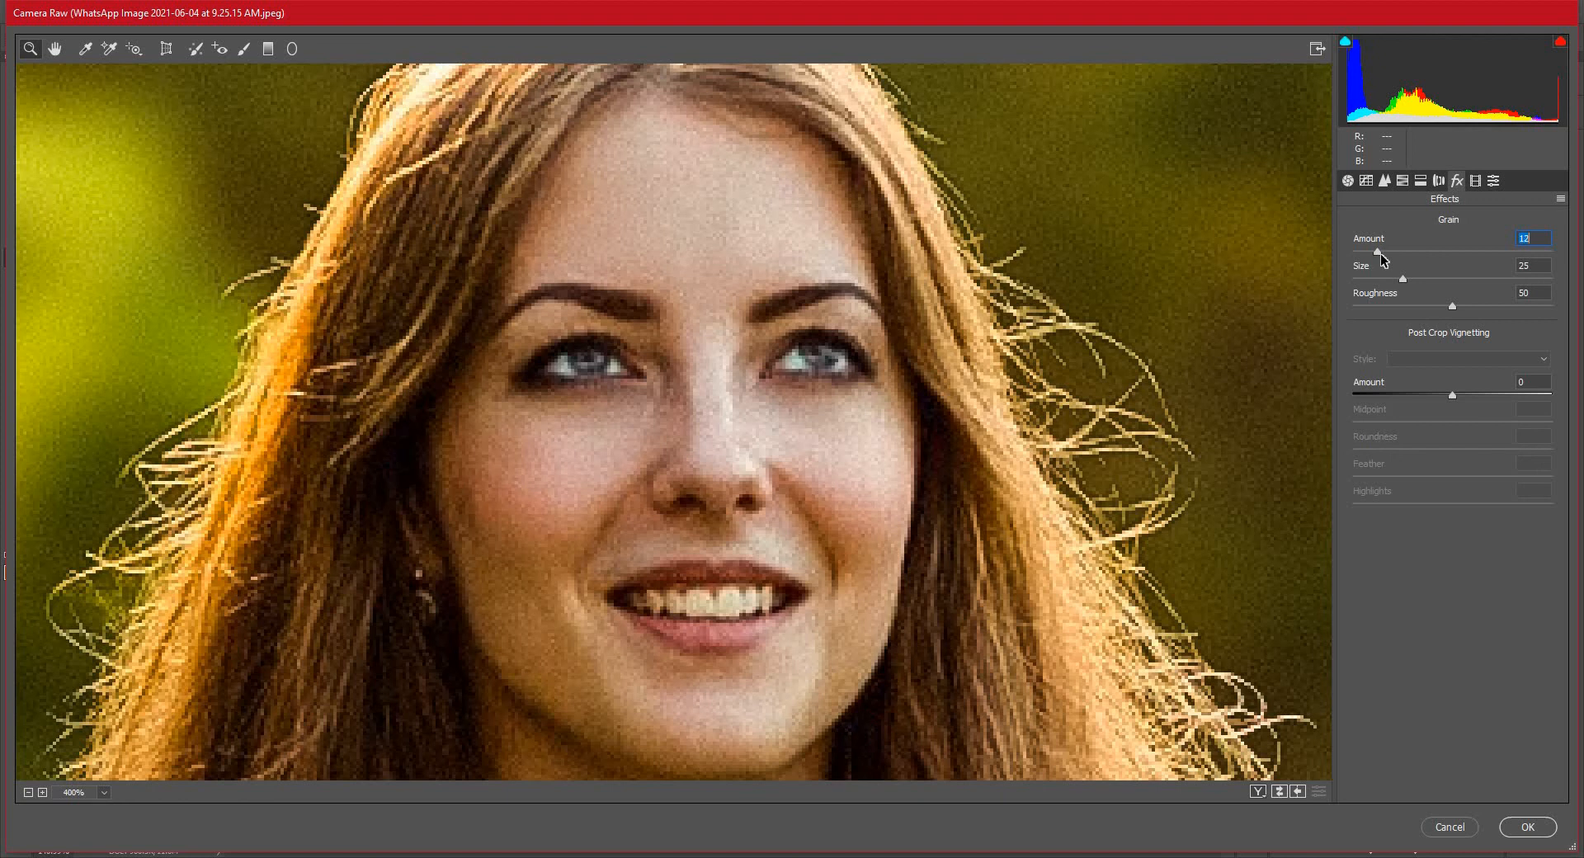
{"action": "left_click_drag", "start_coordinate": [1380, 255], "coordinate": [1377, 255]}
{"action": "scroll", "coordinate": [755, 424], "scroll_direction": "down", "scroll_amount": 15}
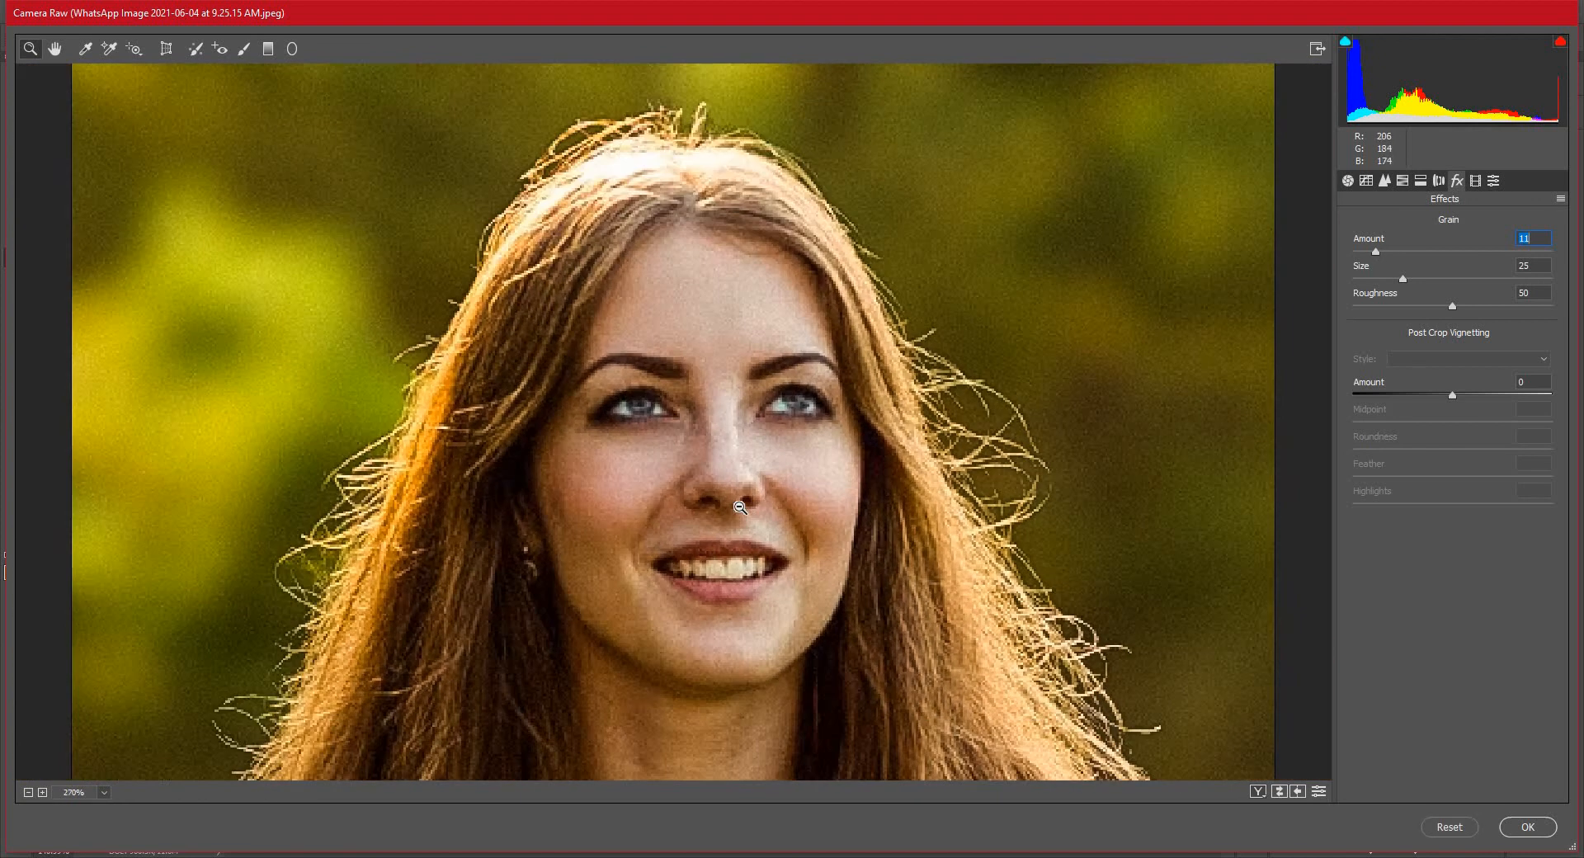
{"action": "scroll", "coordinate": [725, 495], "scroll_direction": "up", "scroll_amount": 3}
{"action": "scroll", "coordinate": [726, 495], "scroll_direction": "up", "scroll_amount": 4}
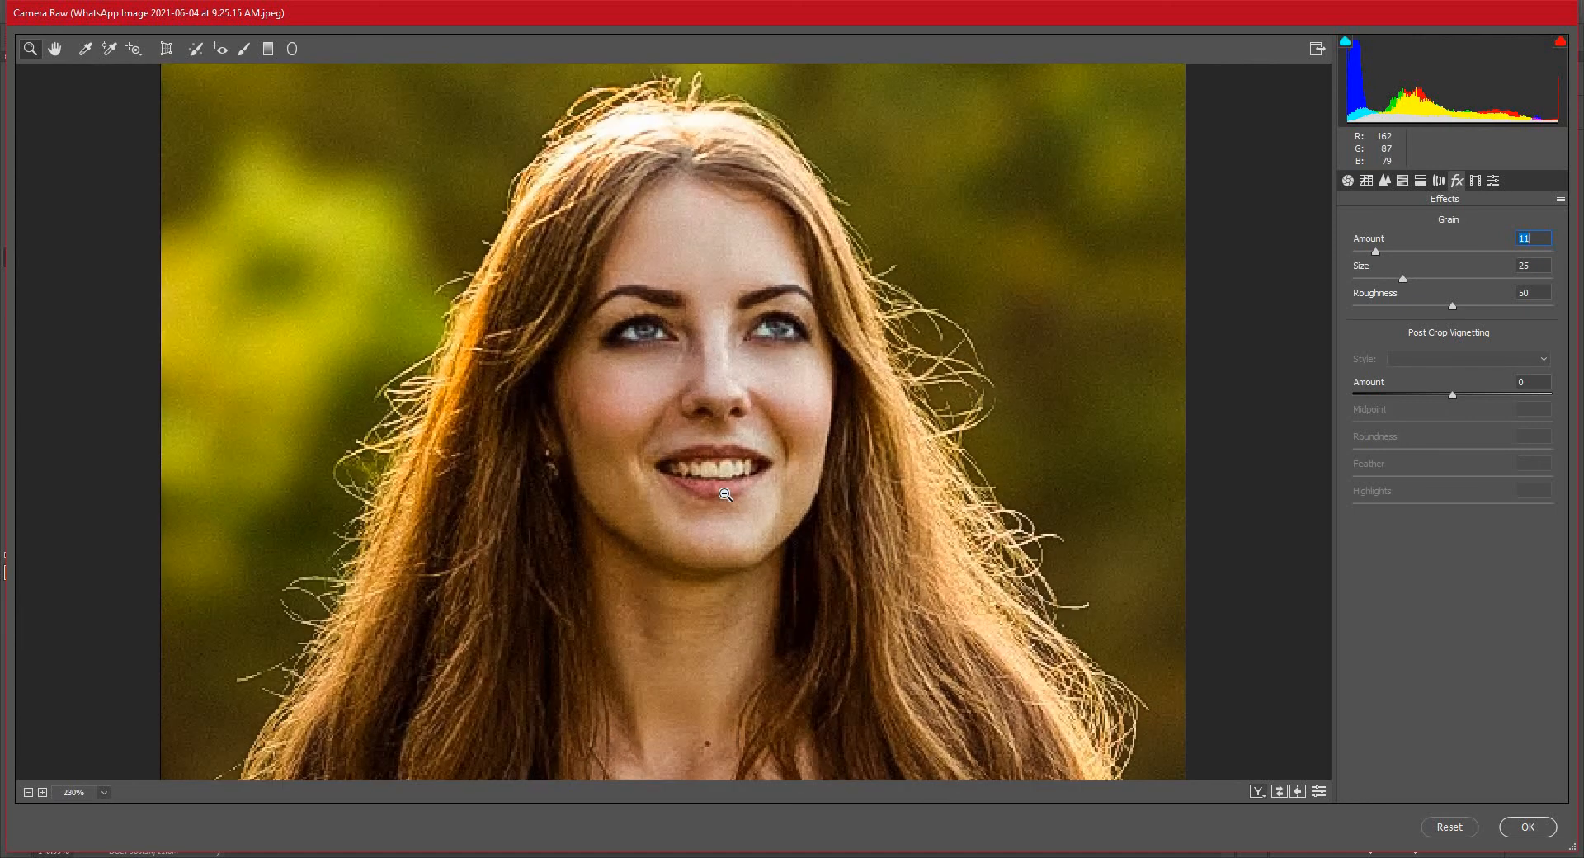
{"action": "scroll", "coordinate": [726, 495], "scroll_direction": "down", "scroll_amount": 1}
- Add luminance noise reduction and apply the Camera Raw filter to Layer 1
{"action": "left_click", "coordinate": [1385, 181]}
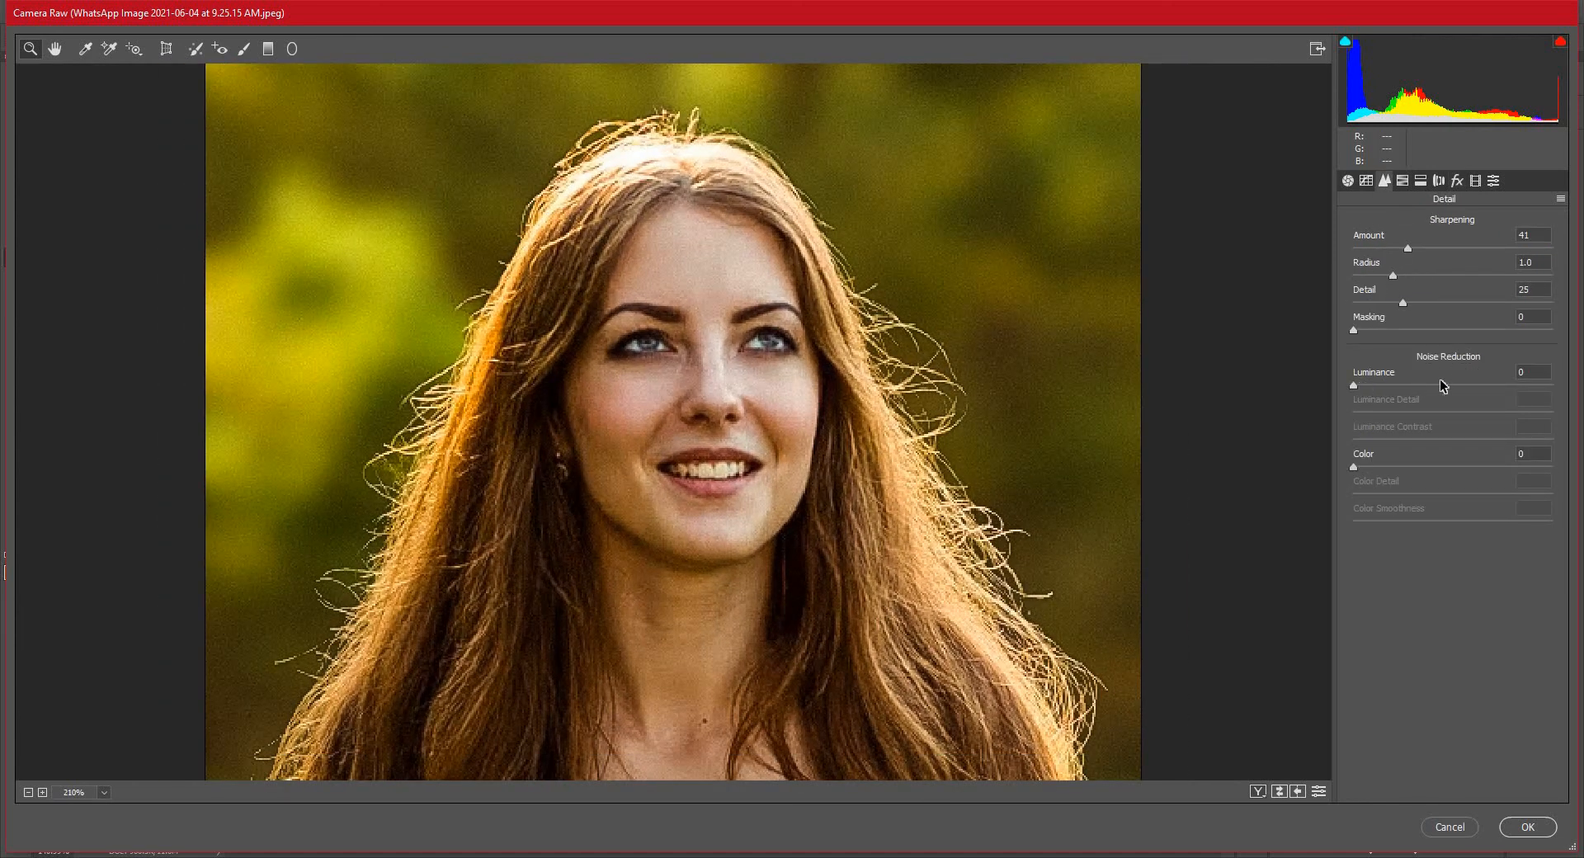
{"action": "left_click_drag", "start_coordinate": [1443, 385], "coordinate": [1414, 385]}
{"action": "left_click", "coordinate": [1528, 827]}
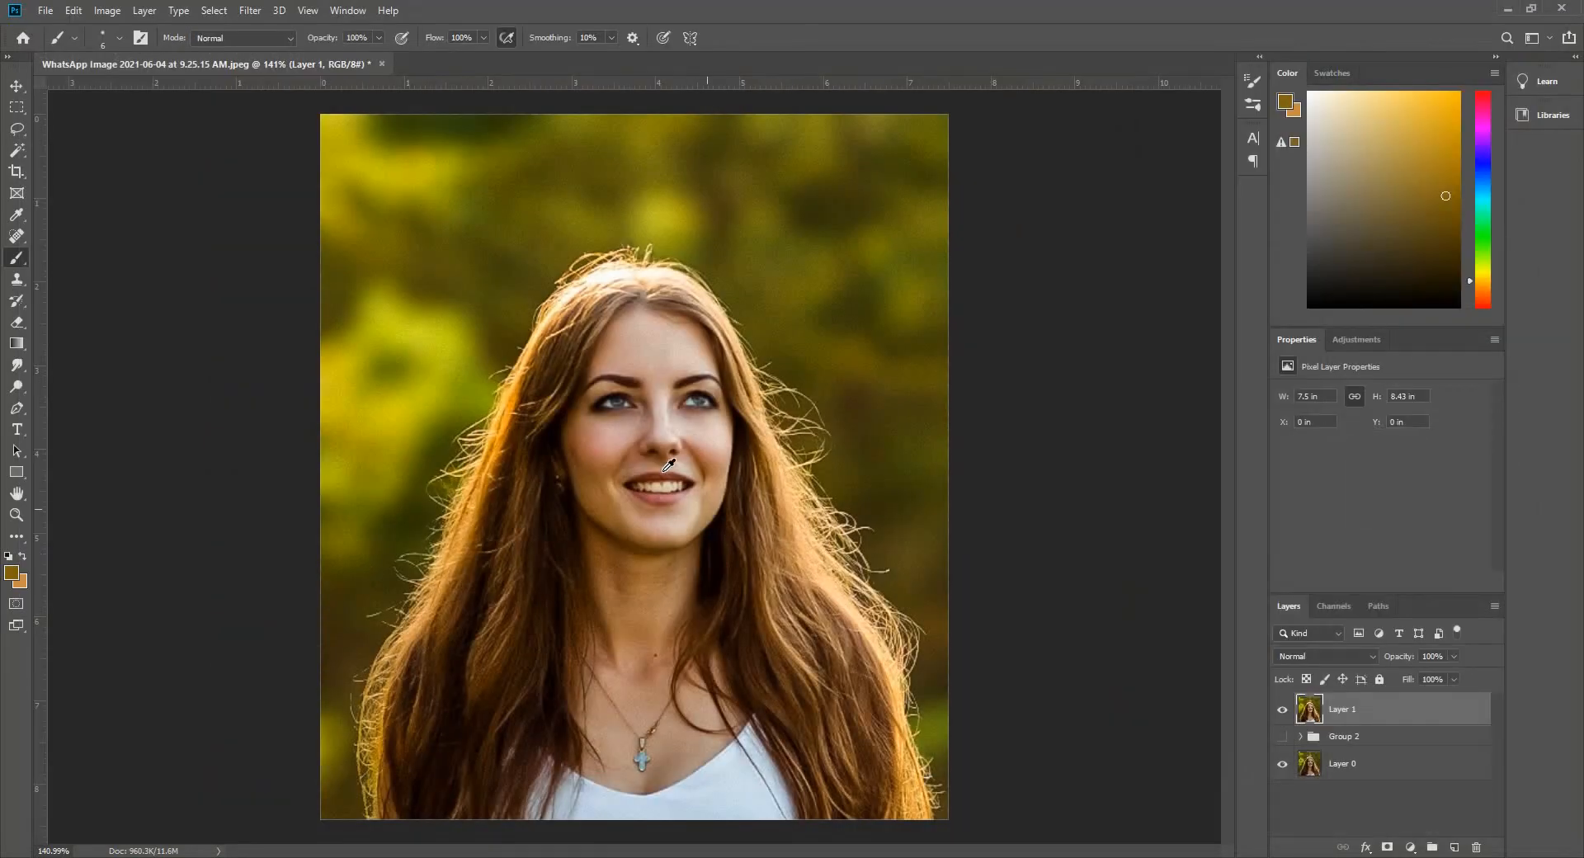
- Compare the edited Layer 1 with the original Layer 0 up close and at full view
{"action": "scroll", "coordinate": [669, 465], "scroll_direction": "up", "scroll_amount": 4}
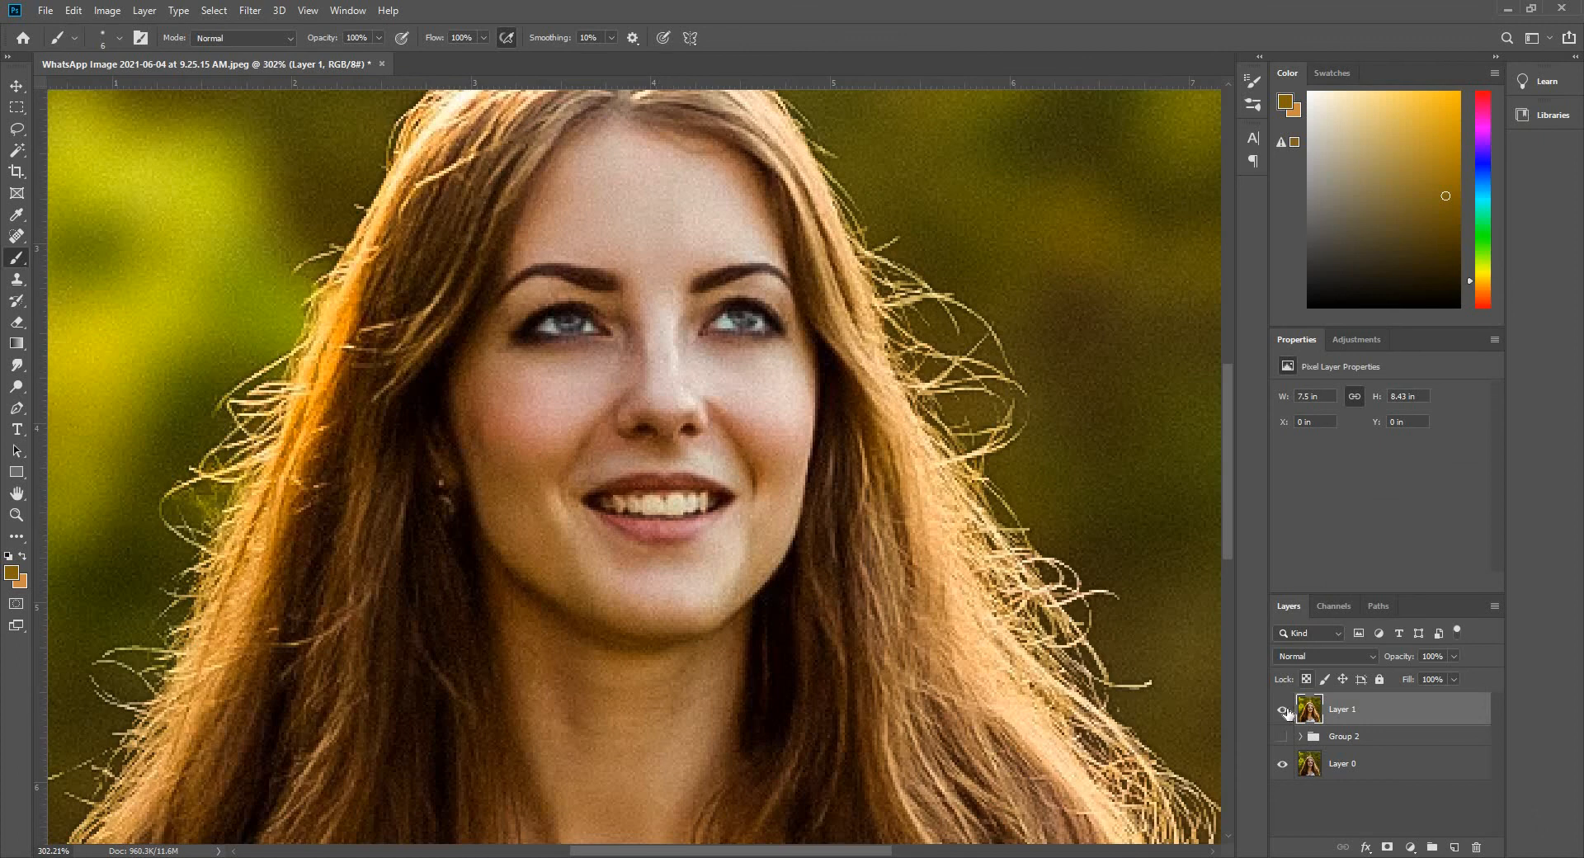
{"action": "left_click", "coordinate": [1283, 711]}
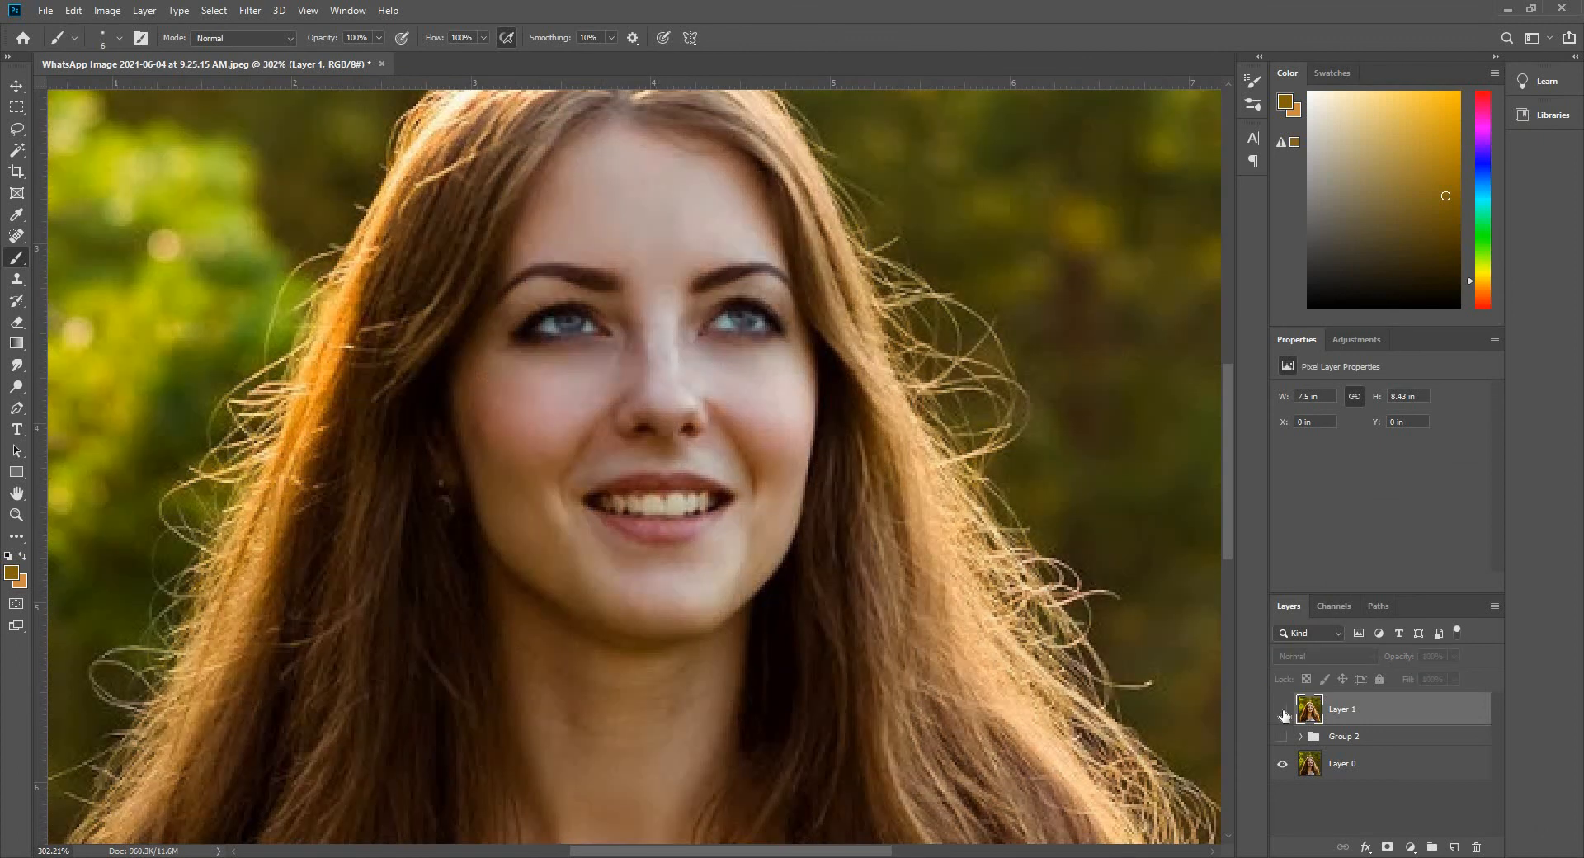
{"action": "left_click", "coordinate": [1283, 712]}
{"action": "key", "text": "ctrl+0"}
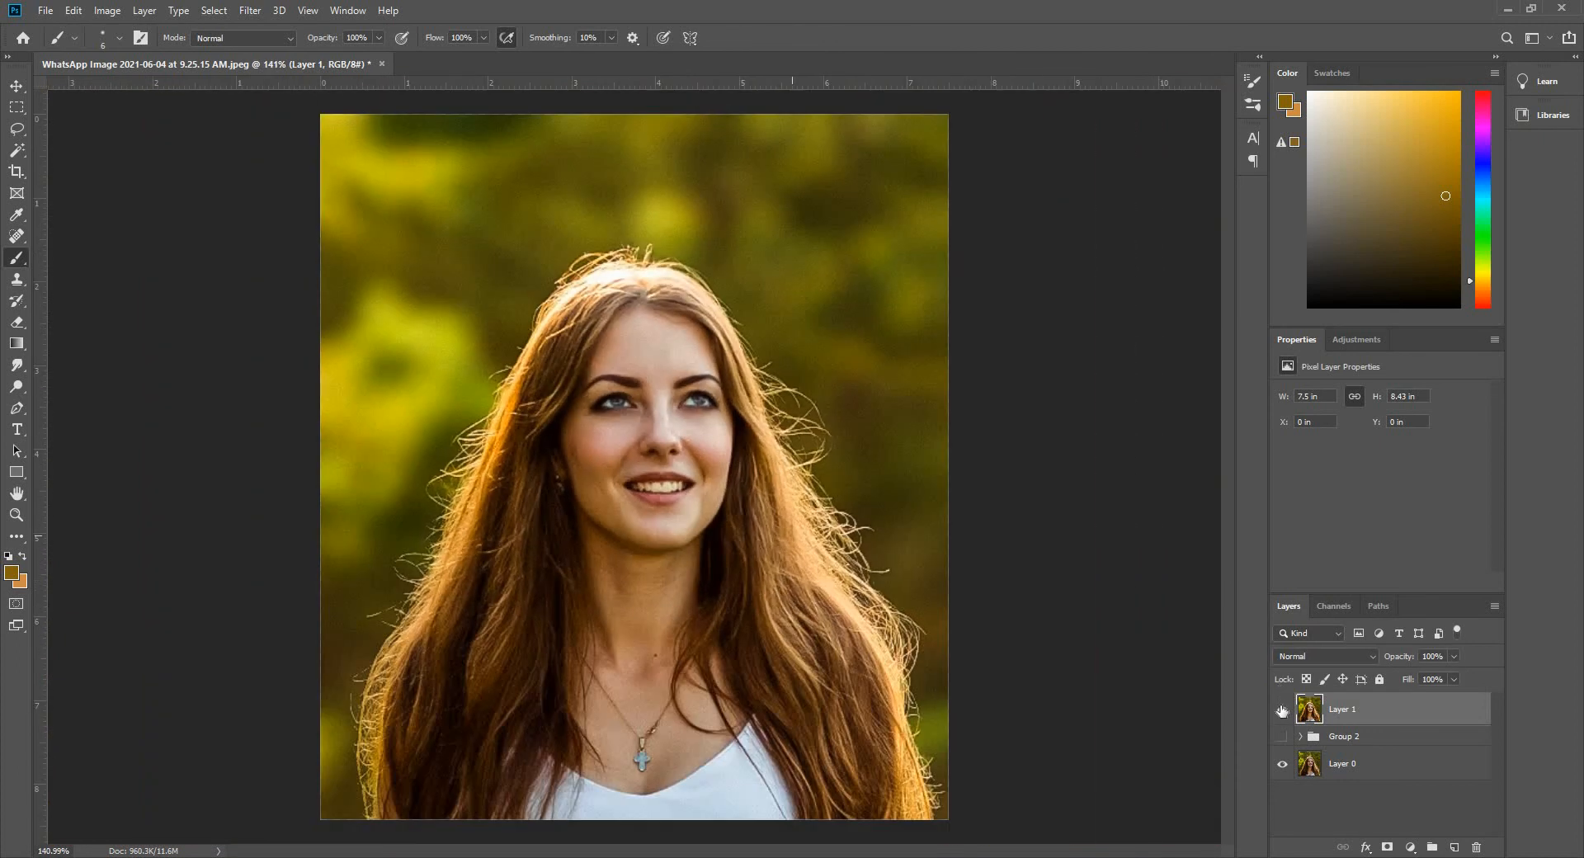
{"action": "left_click", "coordinate": [1283, 711]}
{"action": "left_click", "coordinate": [1283, 711]}
{"action": "left_click", "coordinate": [1283, 711]}
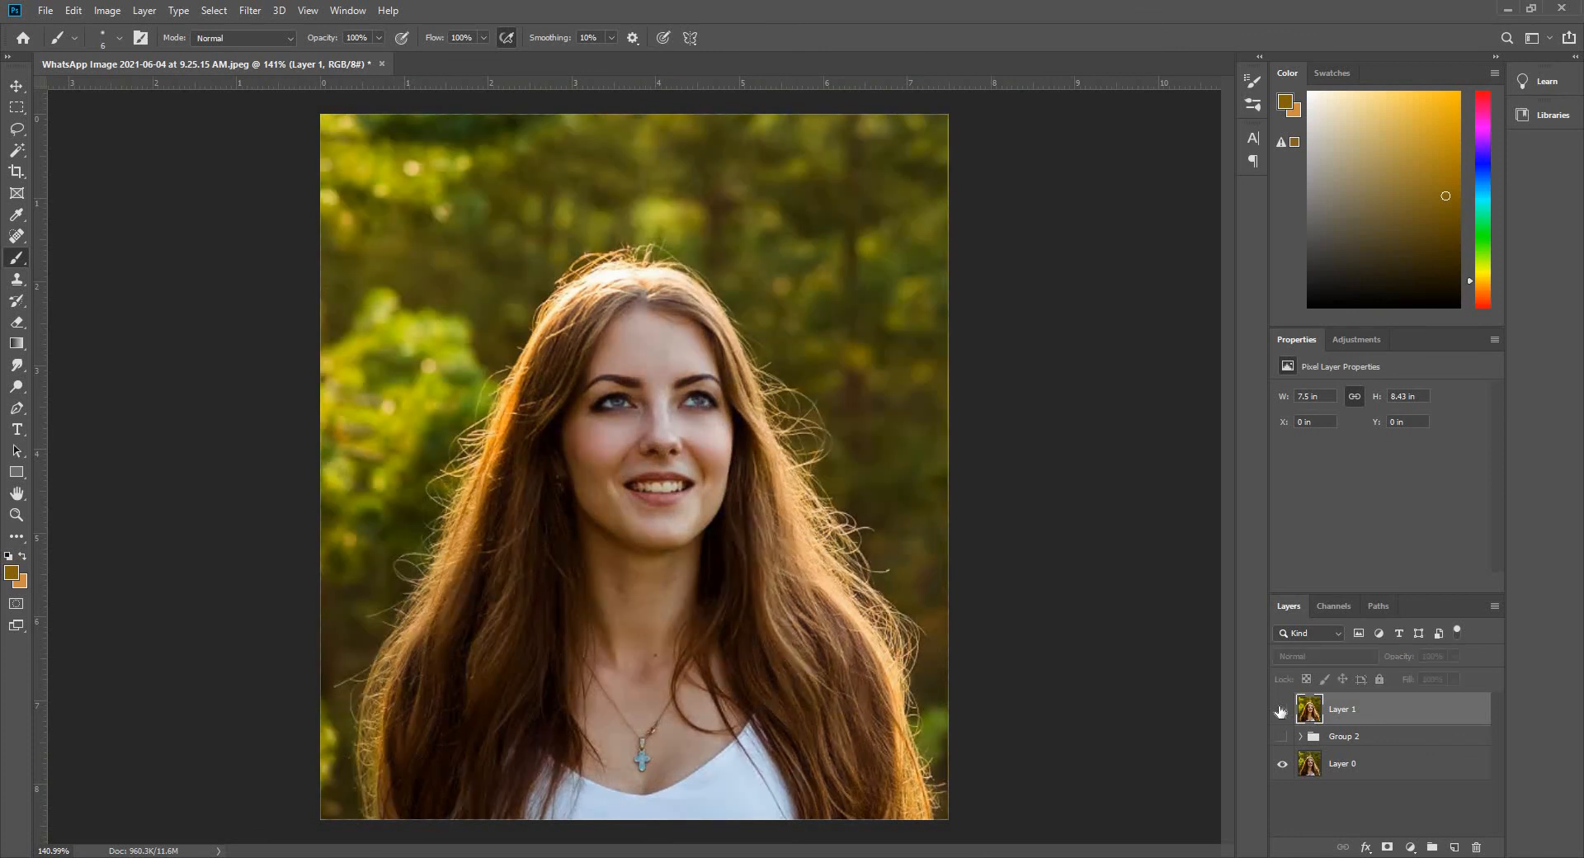
{"action": "left_click", "coordinate": [1283, 711]}
{"action": "left_click", "coordinate": [1281, 711]}
{"action": "left_click", "coordinate": [1281, 711]}
{"action": "left_click", "coordinate": [1282, 712]}
{"action": "left_click", "coordinate": [1281, 711]}
{"action": "scroll", "coordinate": [675, 527], "scroll_direction": "up", "scroll_amount": 1}
{"action": "scroll", "coordinate": [660, 521], "scroll_direction": "down", "scroll_amount": 2}
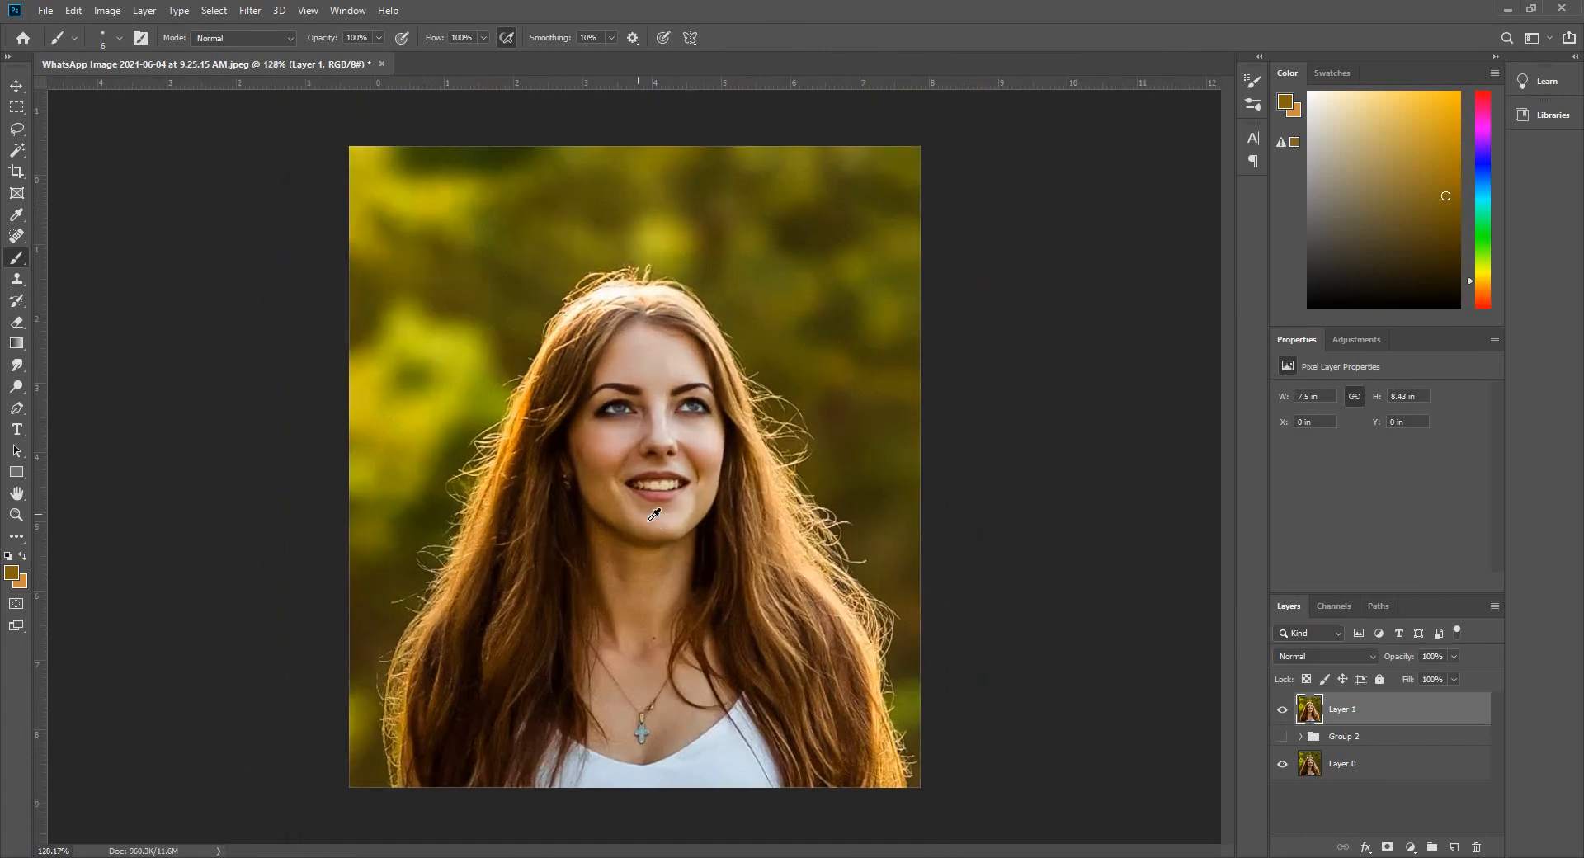
{"action": "scroll", "coordinate": [652, 520], "scroll_direction": "up", "scroll_amount": 2}
{"action": "scroll", "coordinate": [628, 505], "scroll_direction": "down", "scroll_amount": 2}
{"action": "scroll", "coordinate": [686, 465], "scroll_direction": "up", "scroll_amount": 1}
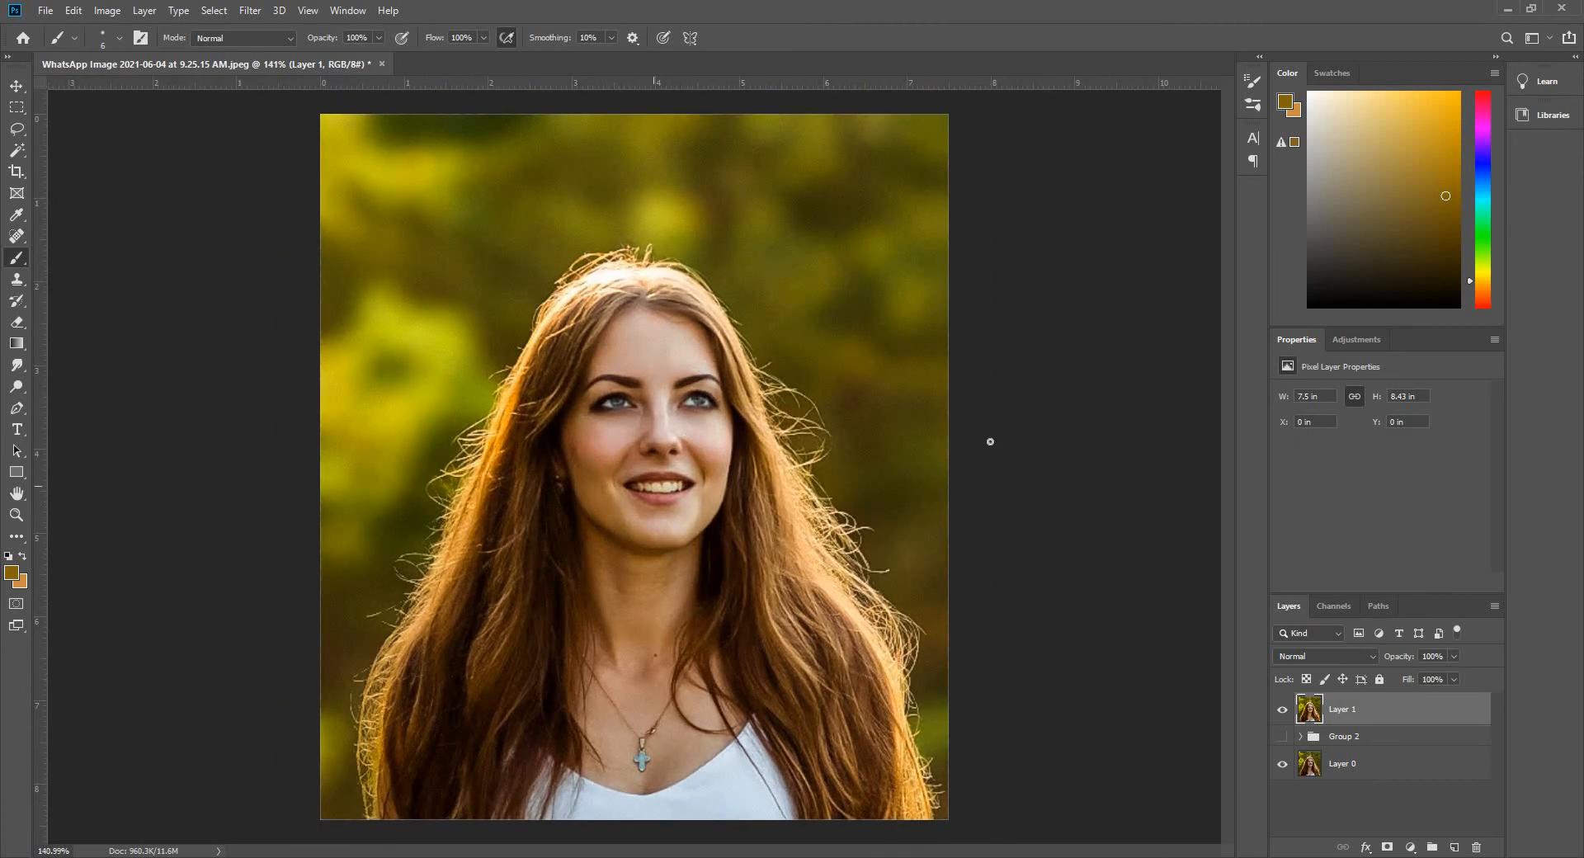